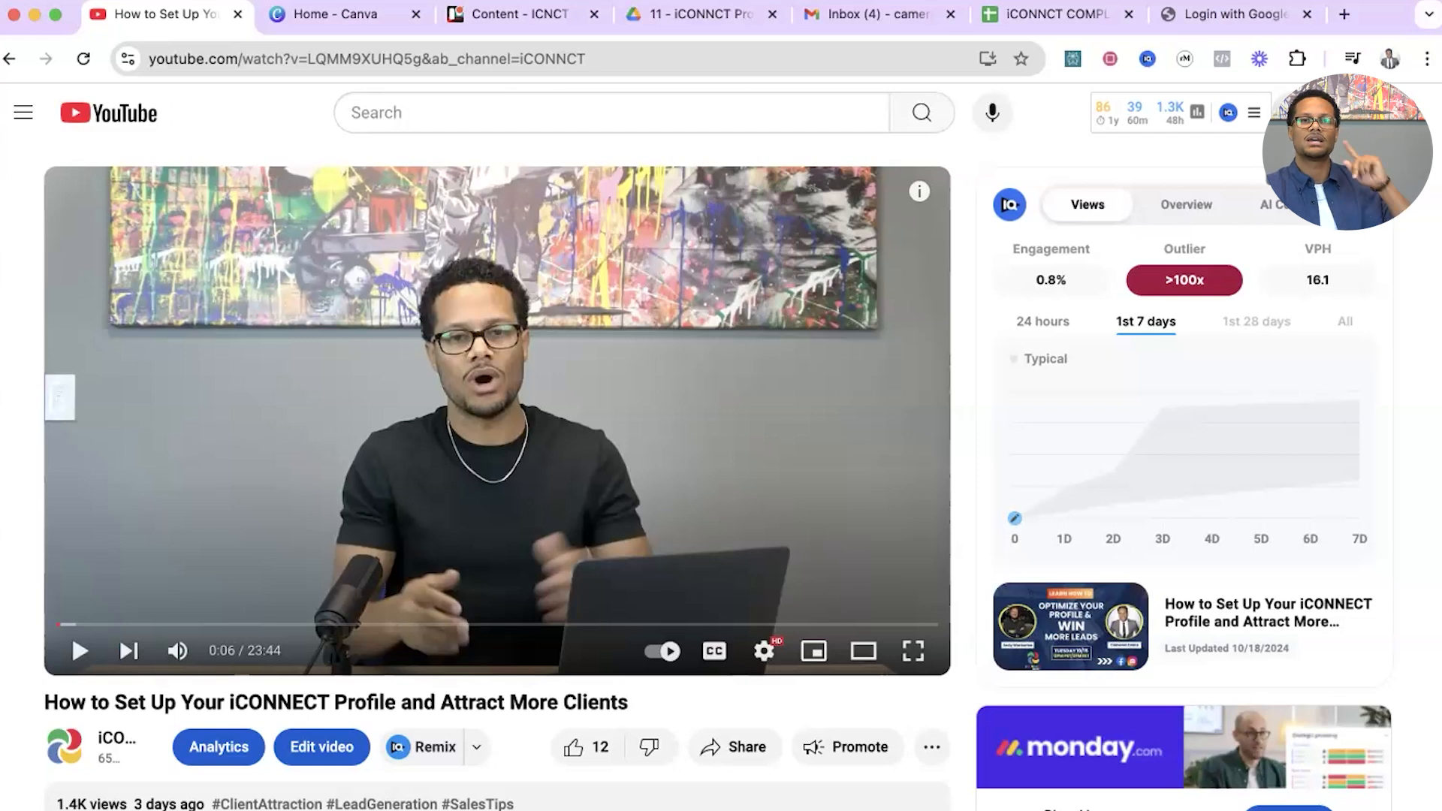
Start a new video upload to the YouTube channel with the file Cam1.mp4.
click(1293, 113)
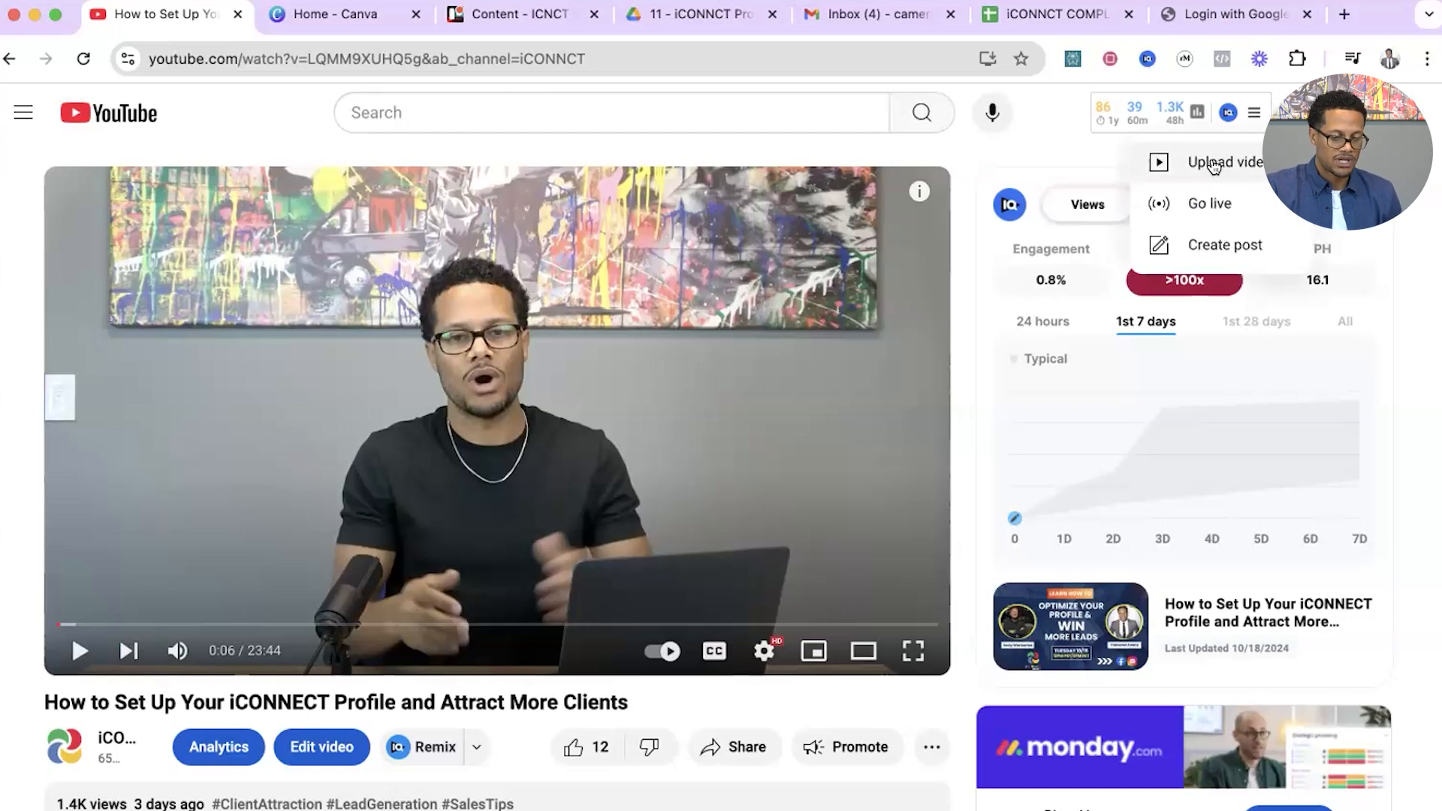
click(1216, 163)
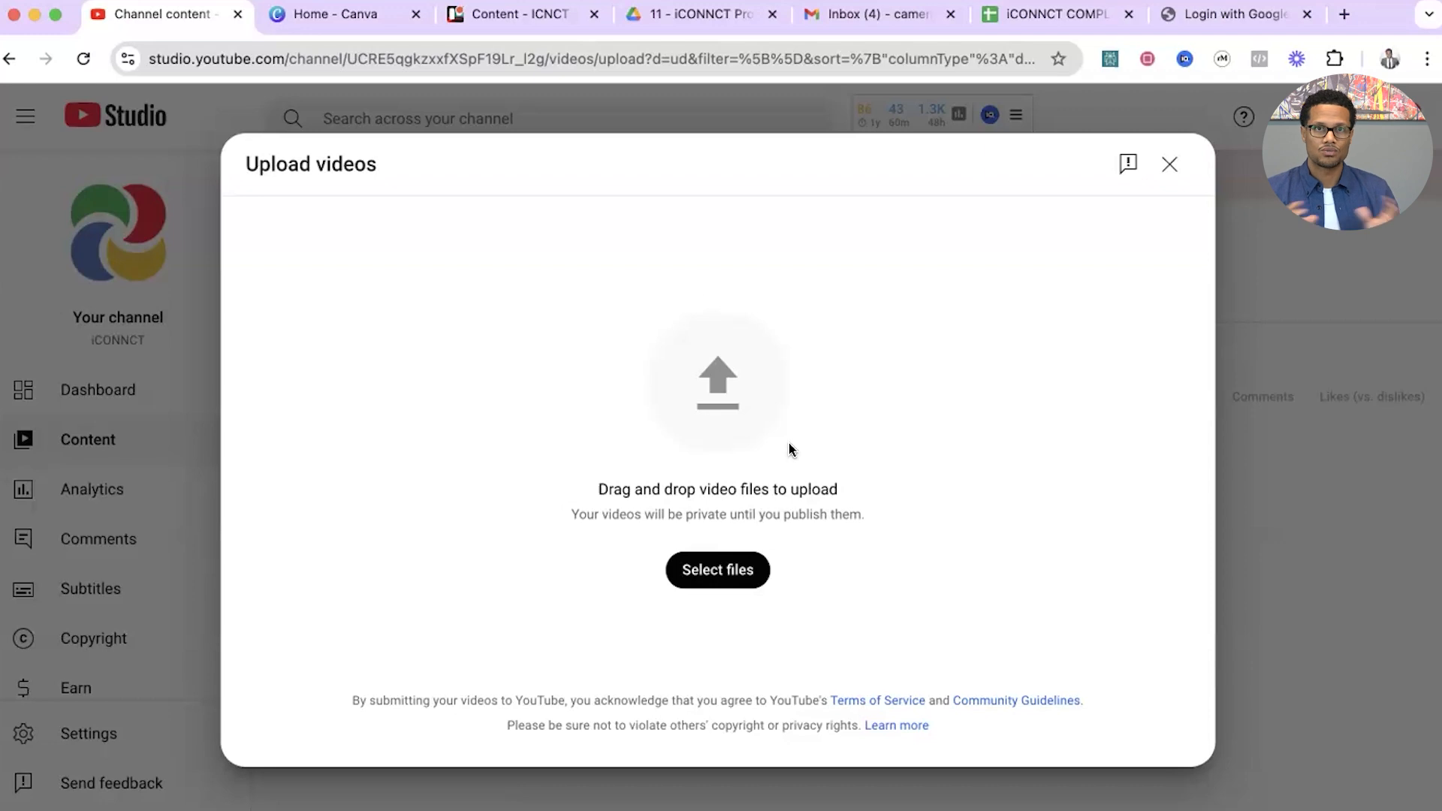
click(704, 578)
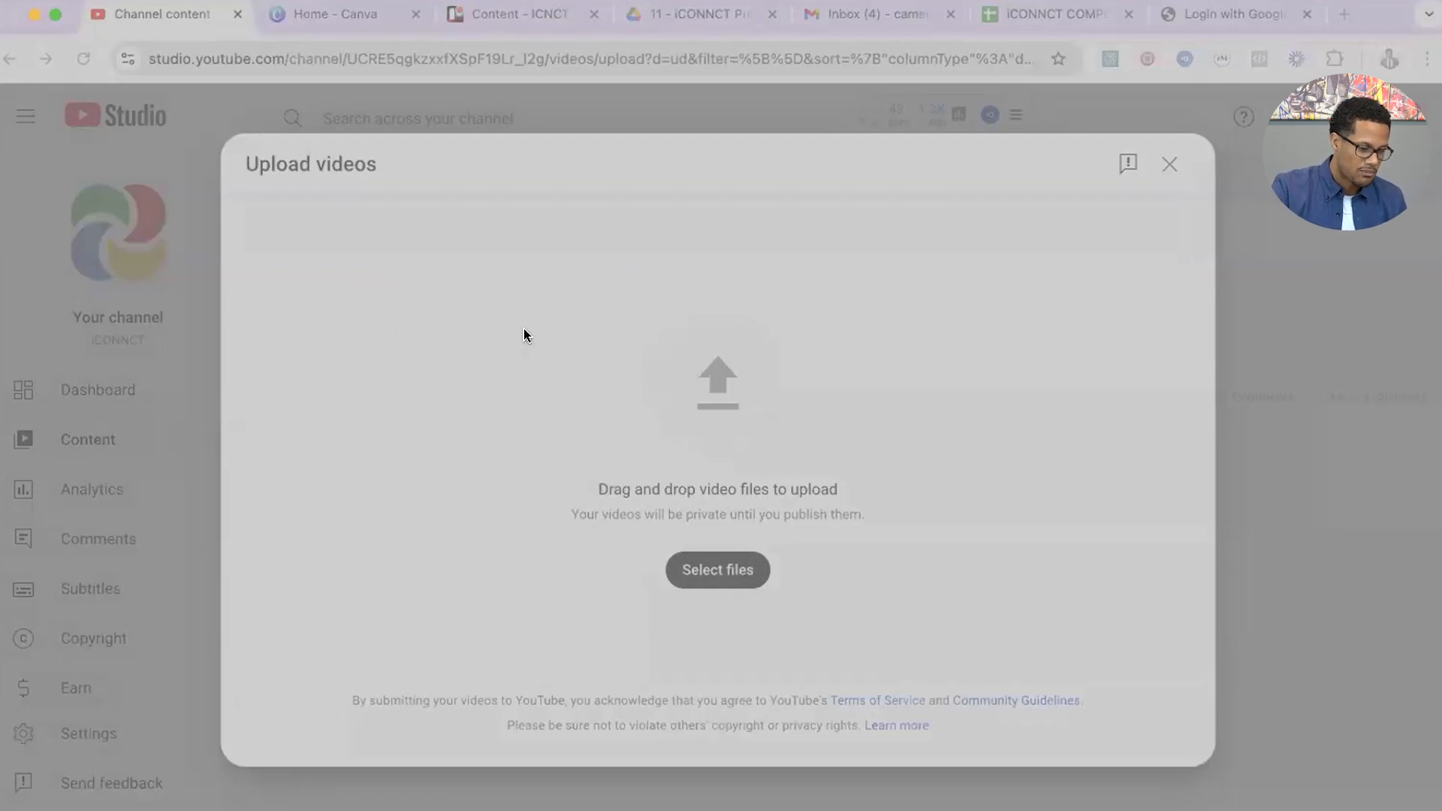
click(1075, 600)
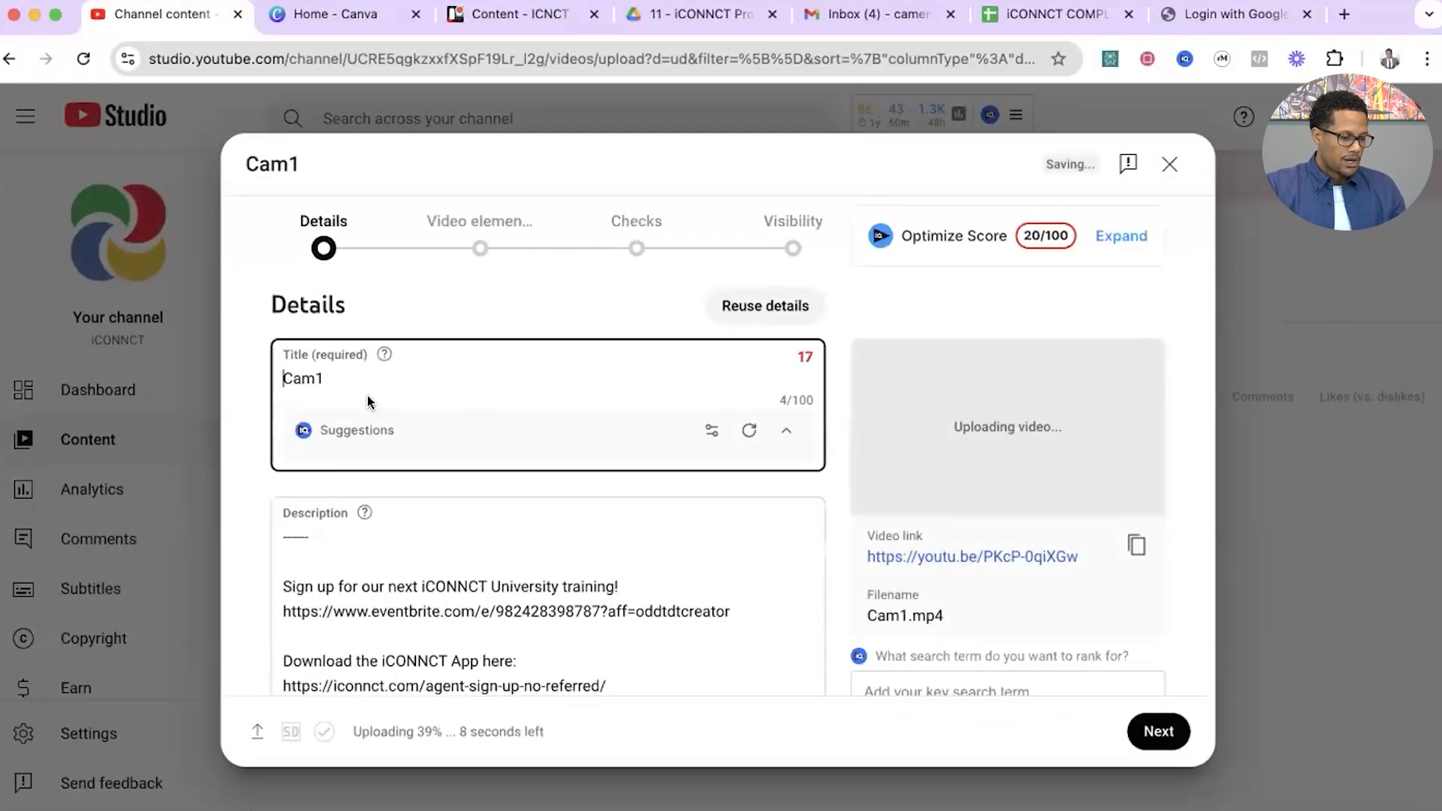
Replace the uploaded video's default title with the realtor's full name.
click(341, 384)
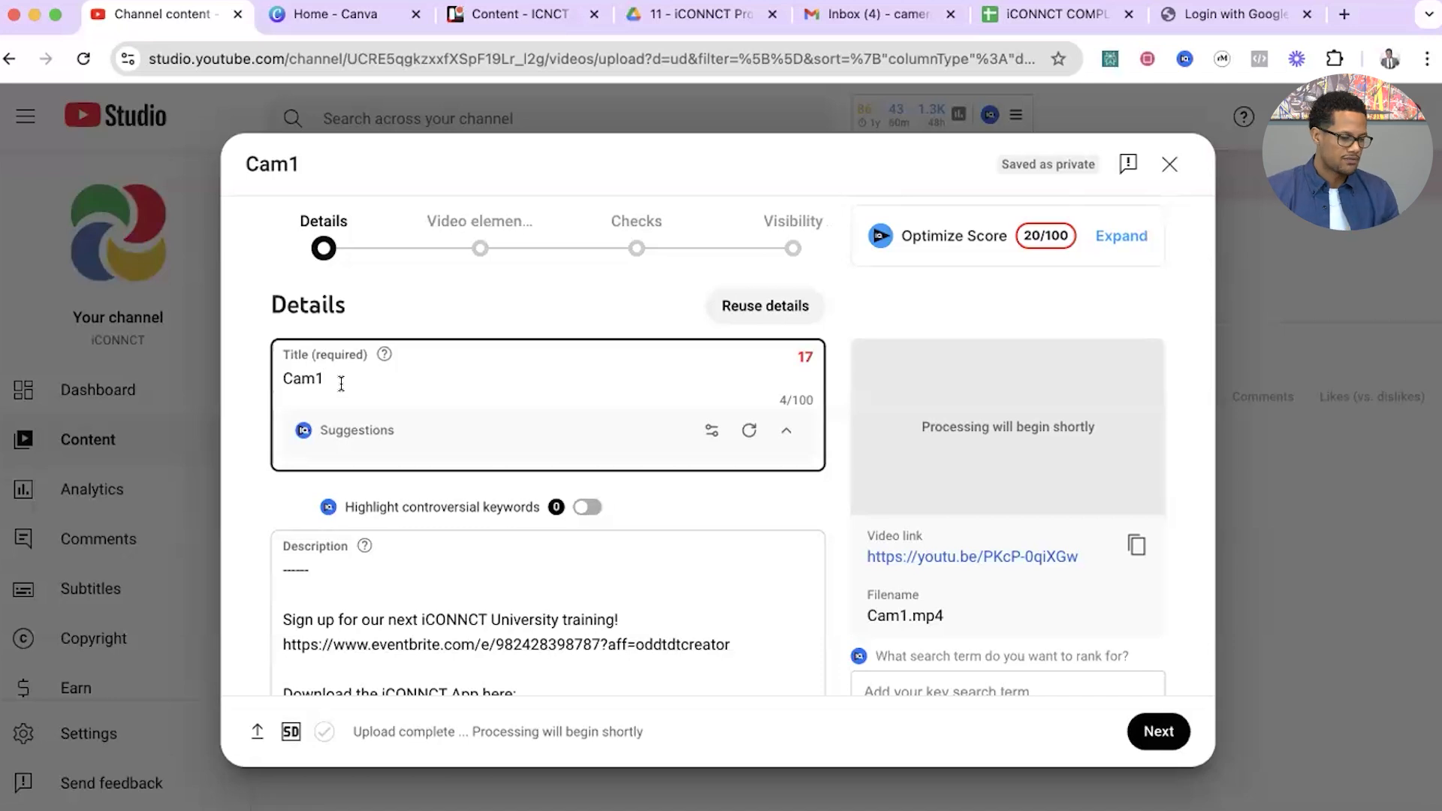
double_click(328, 371)
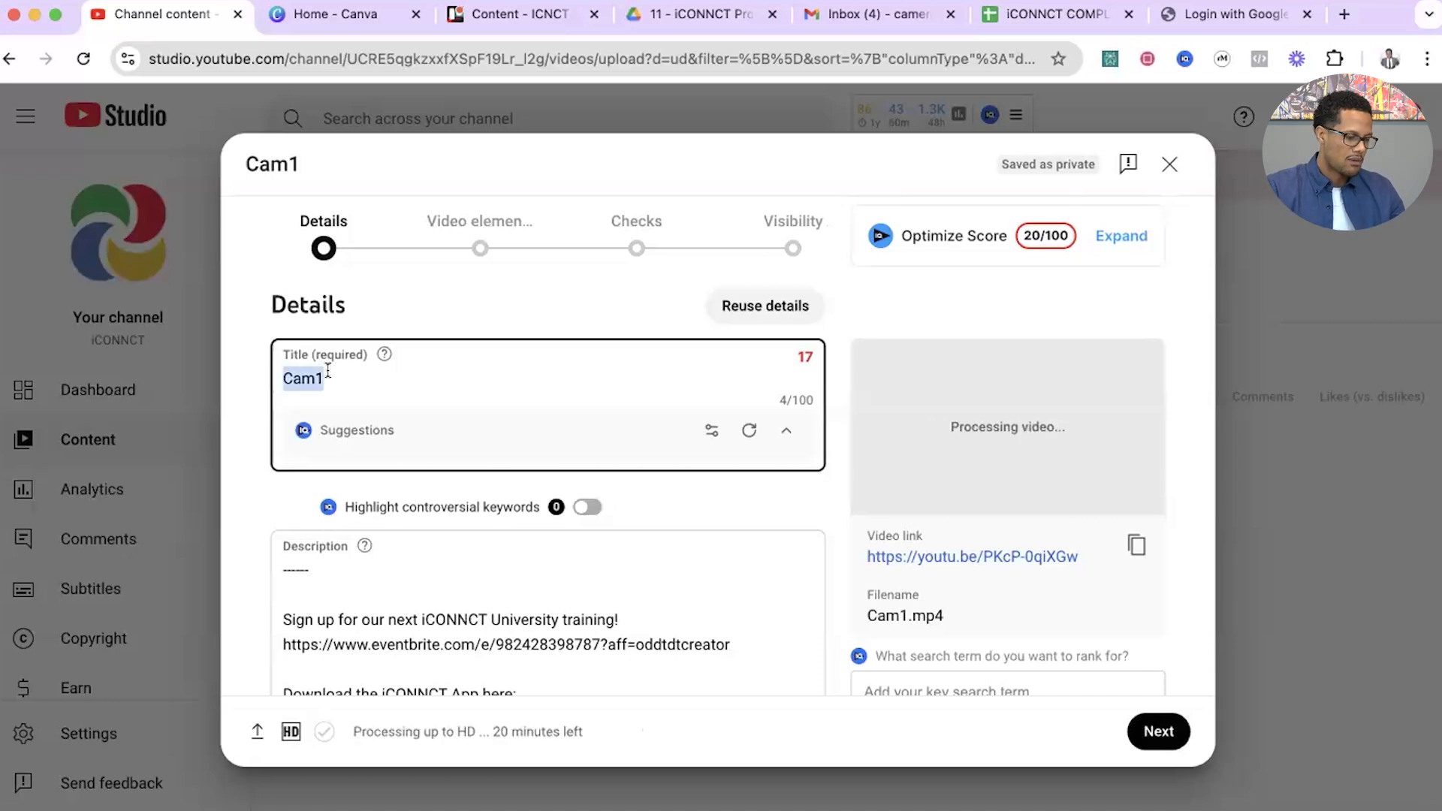
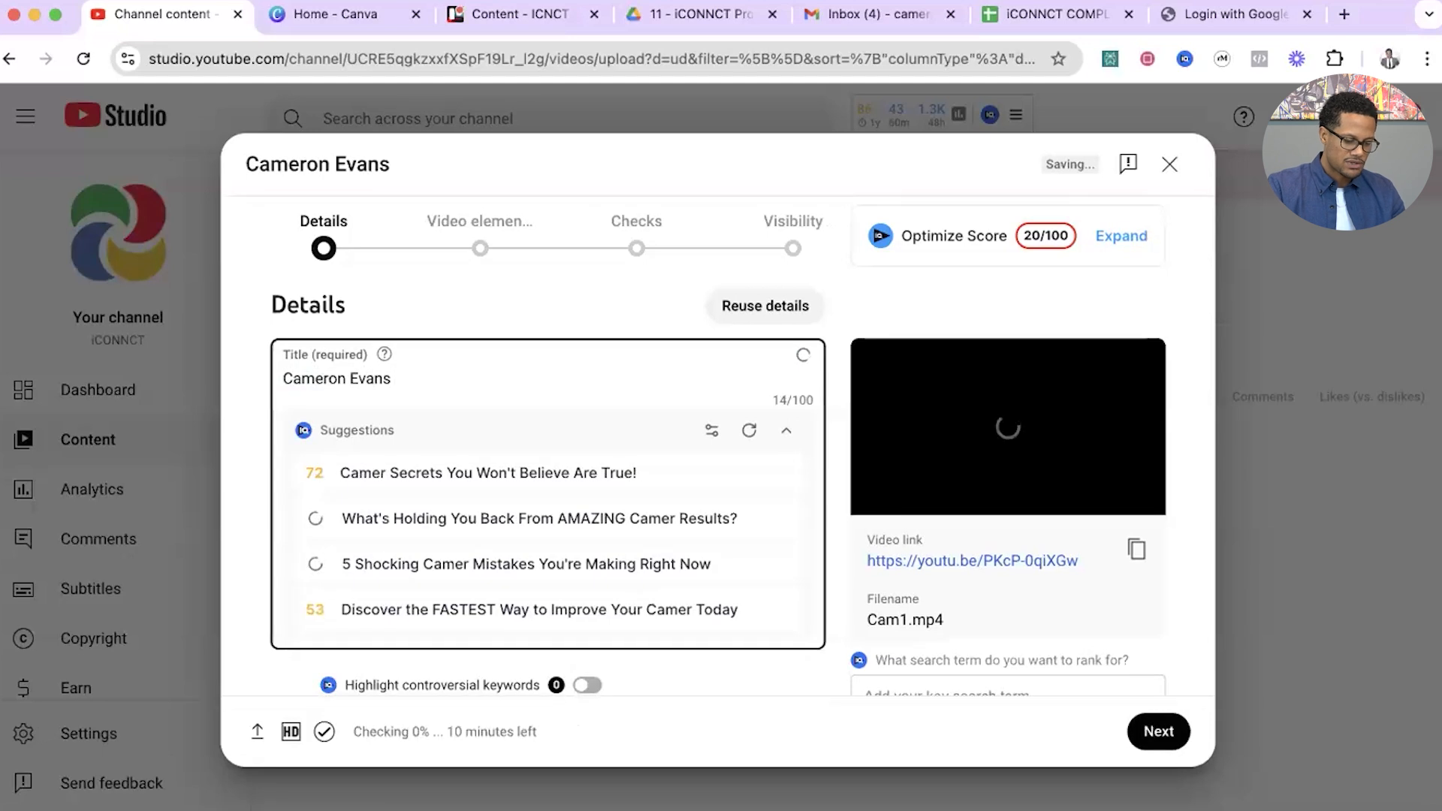
text(|)
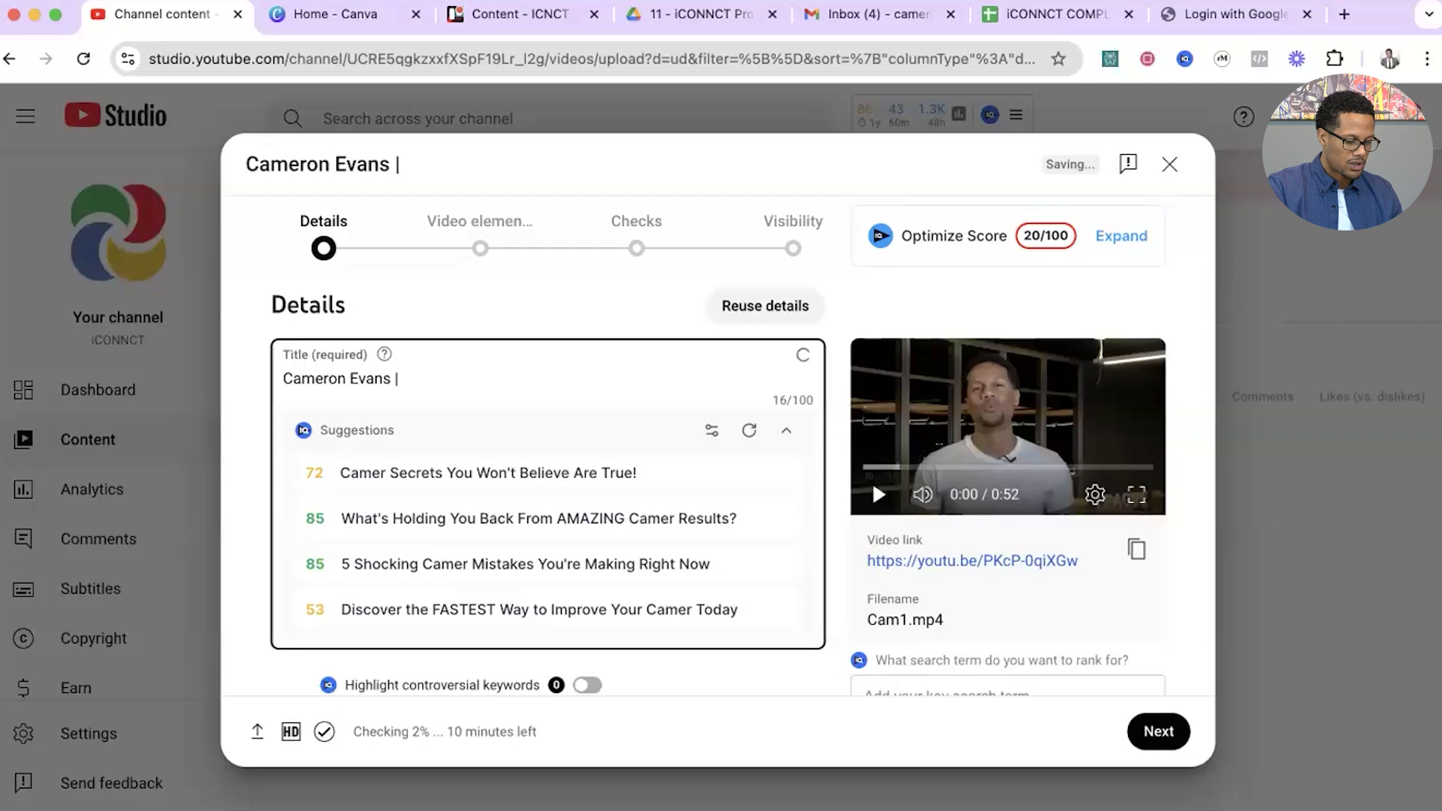
key(BackSpace)
key(BackSpace)
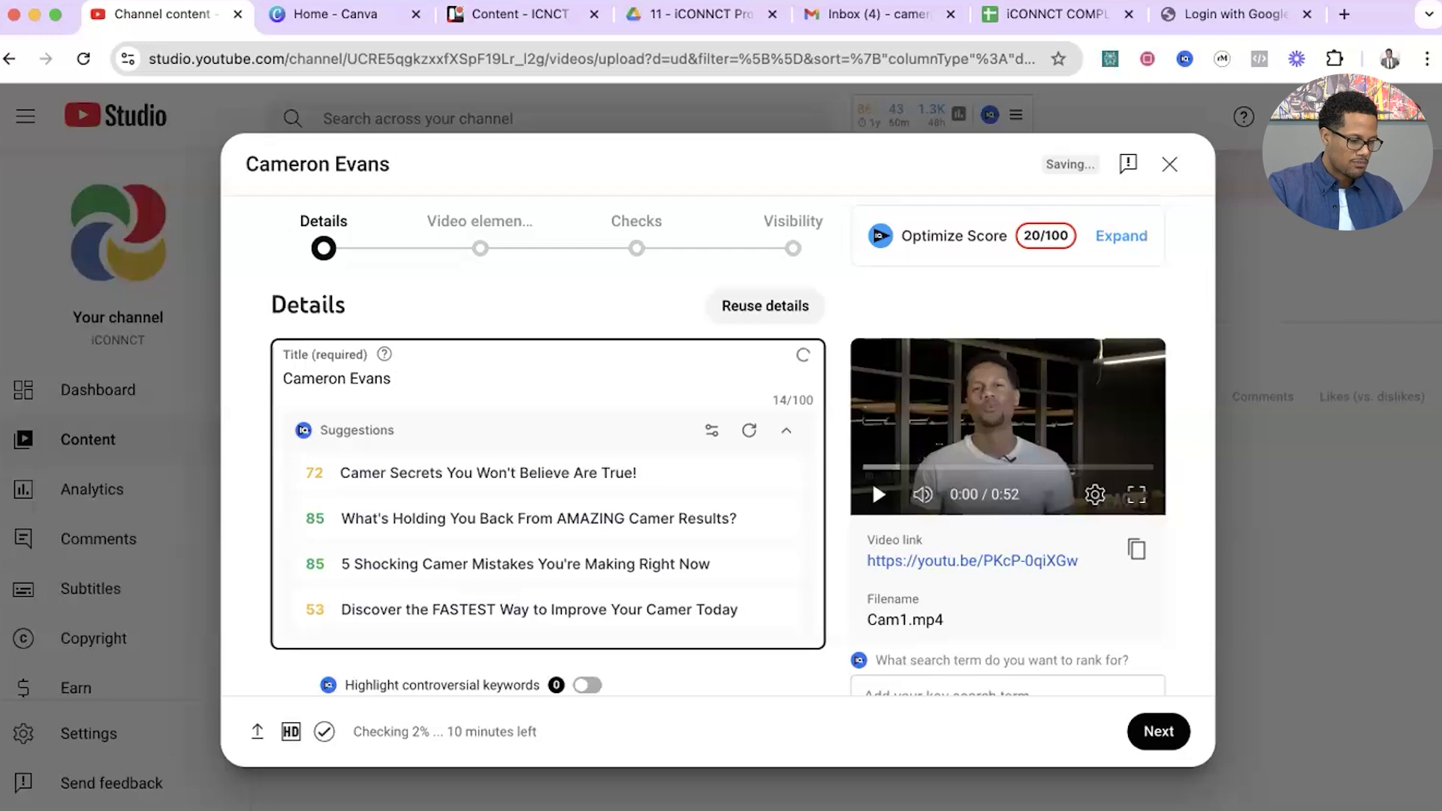
Extend the video title after the name with "Realtor | Inland Empire".
text(Realtor)
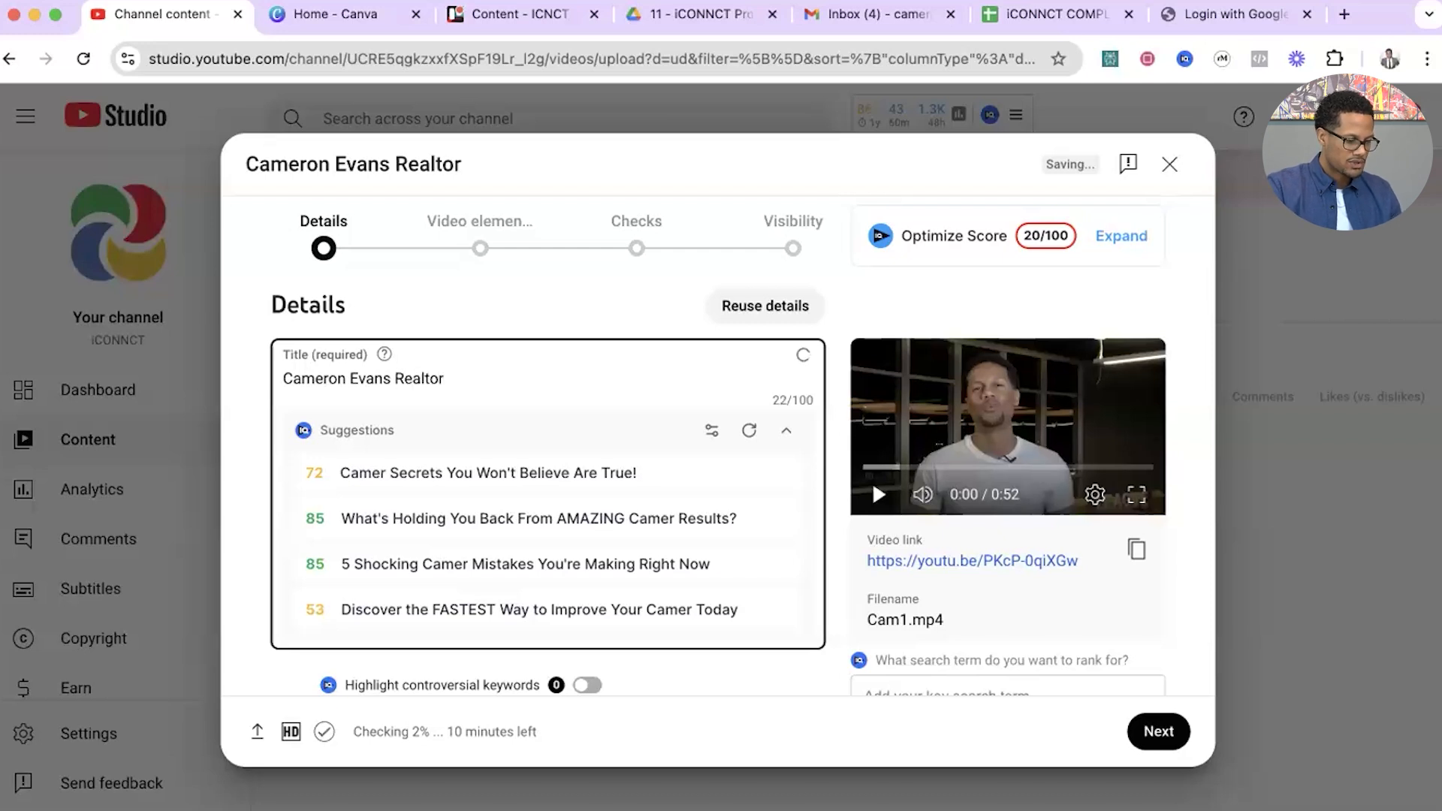
text( | )
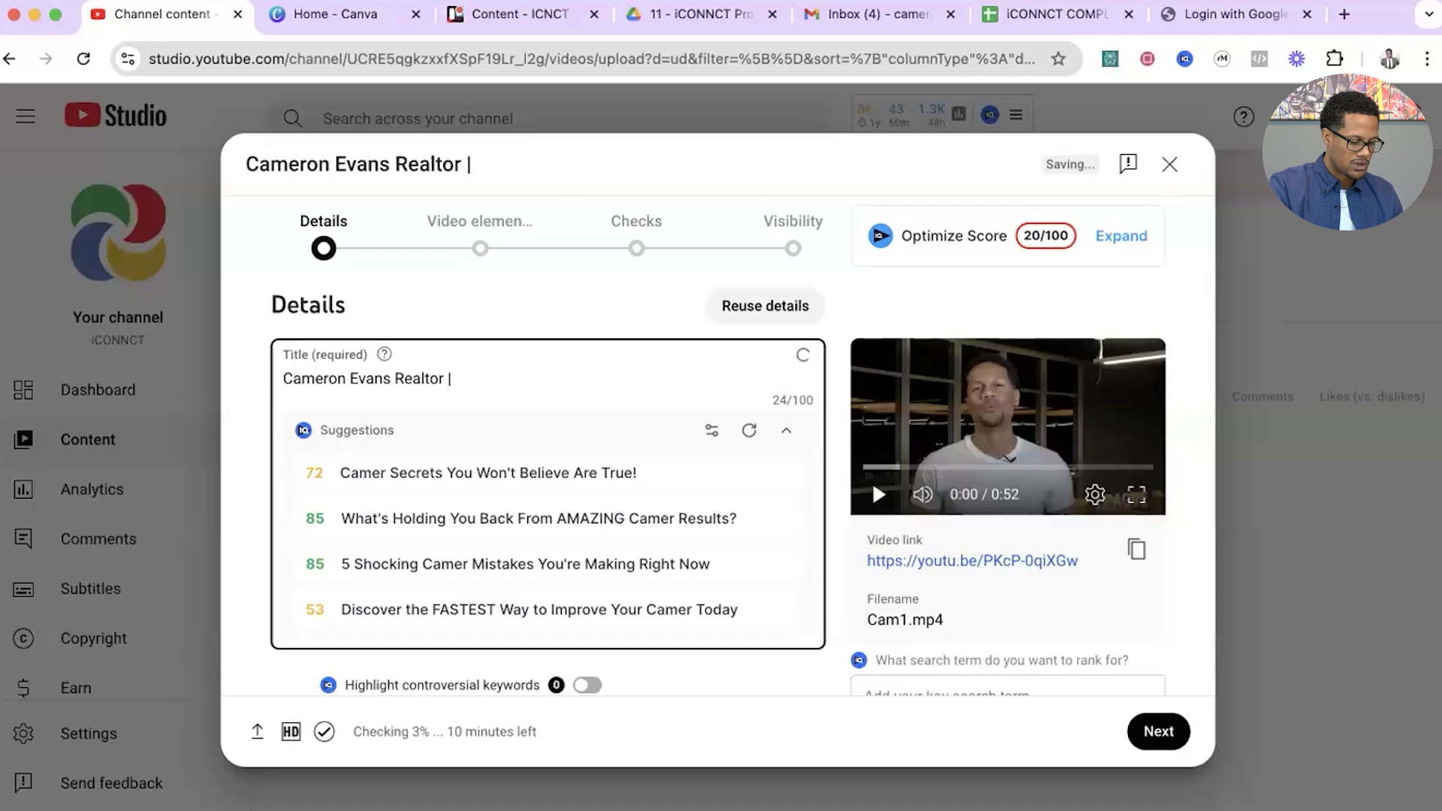
text(Inland Imp)
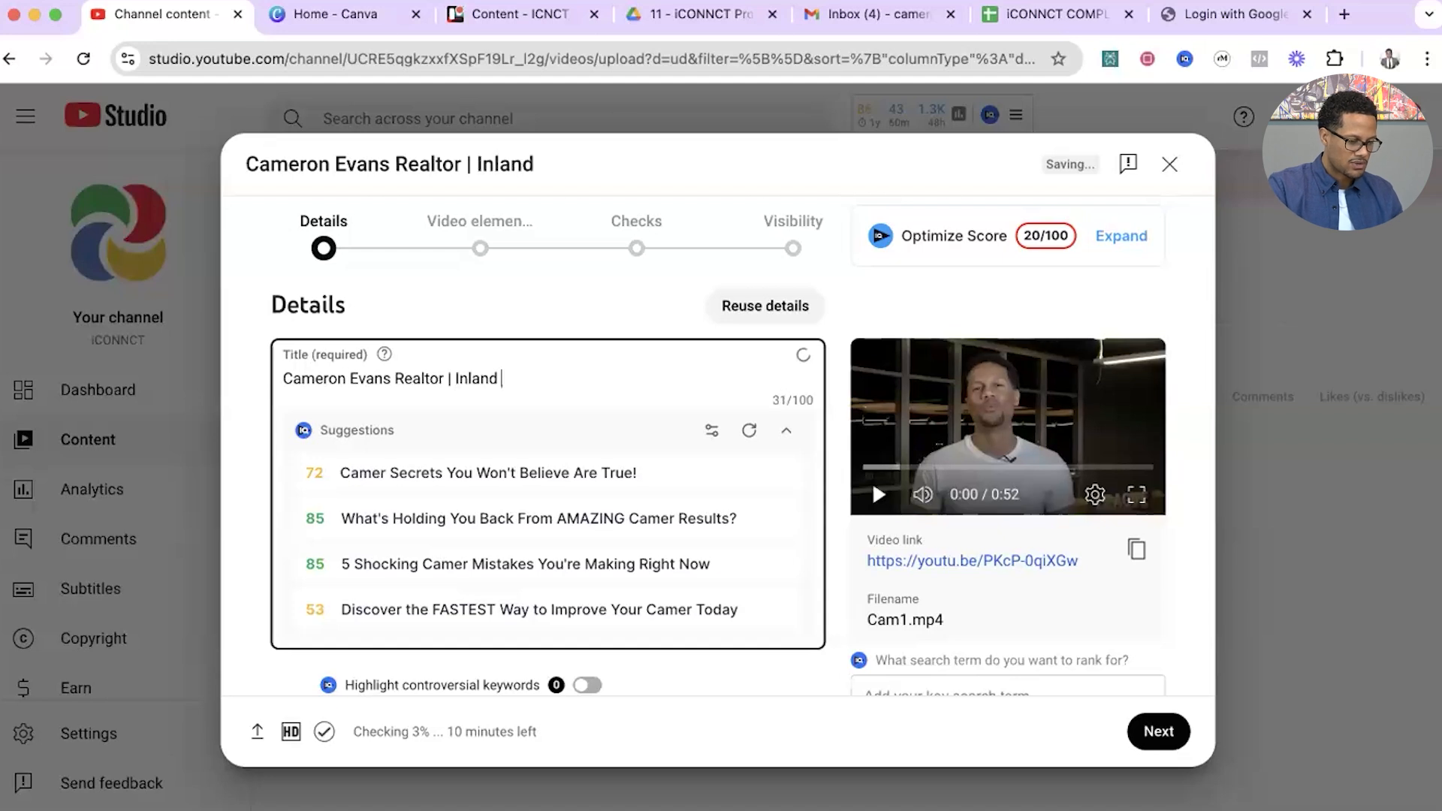
key(BackSpace)
key(BackSpace)
key(BackSpace)
text(Empire)
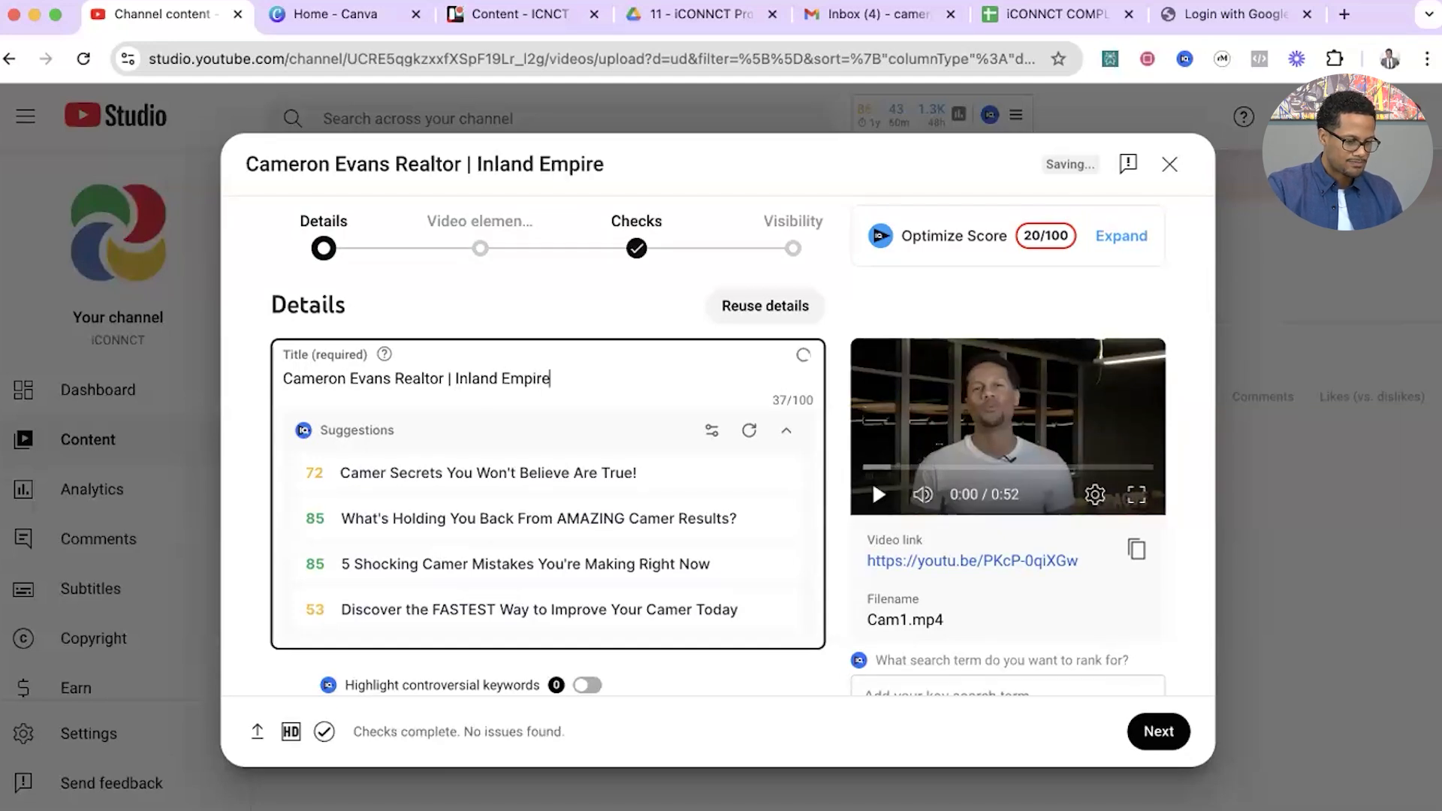
scroll(824, 374, down, 2)
scroll(826, 376, up, 2)
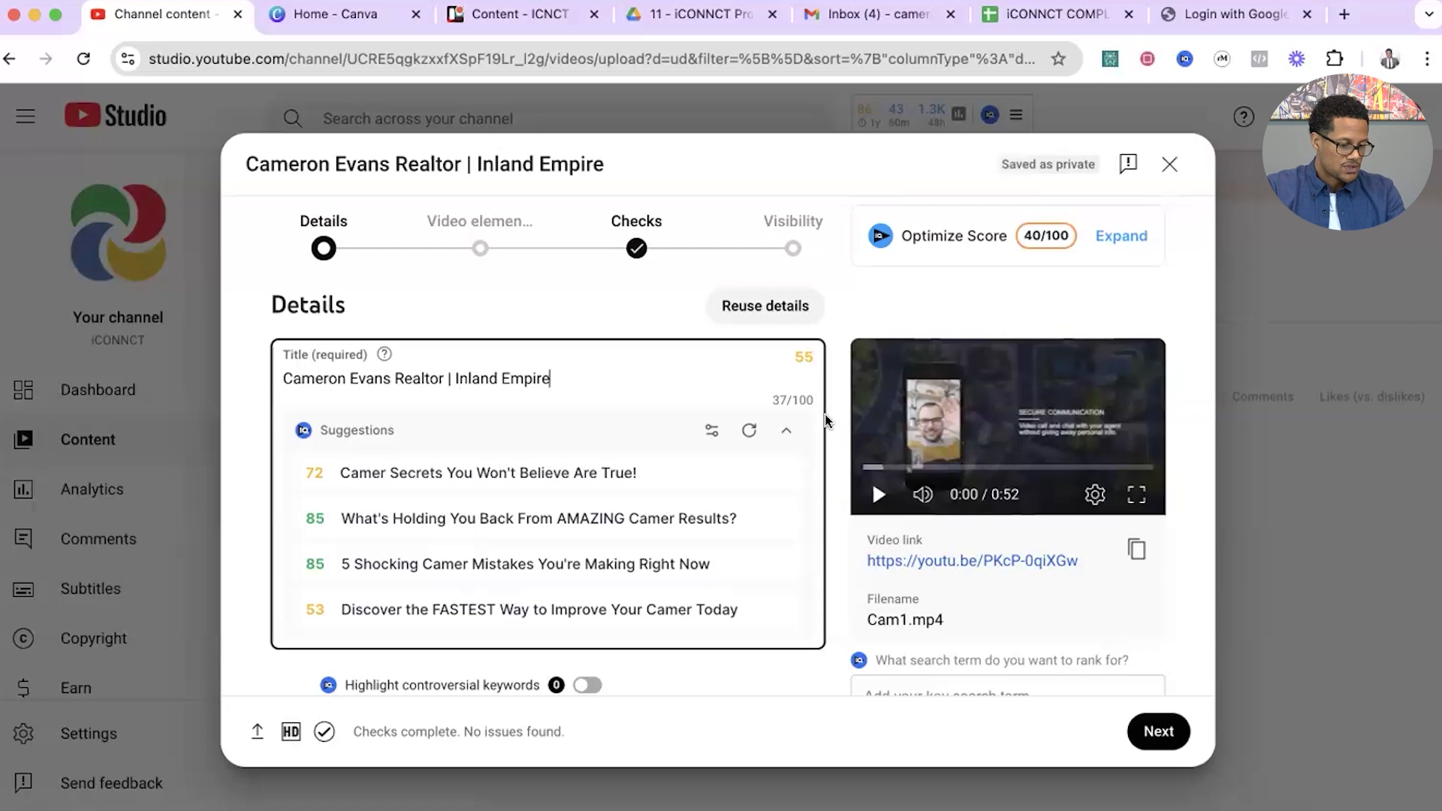
Switch to Canva, search for "youtube thumbnail" and create a blank 1280 × 720 px YouTube Thumbnail design.
click(323, 13)
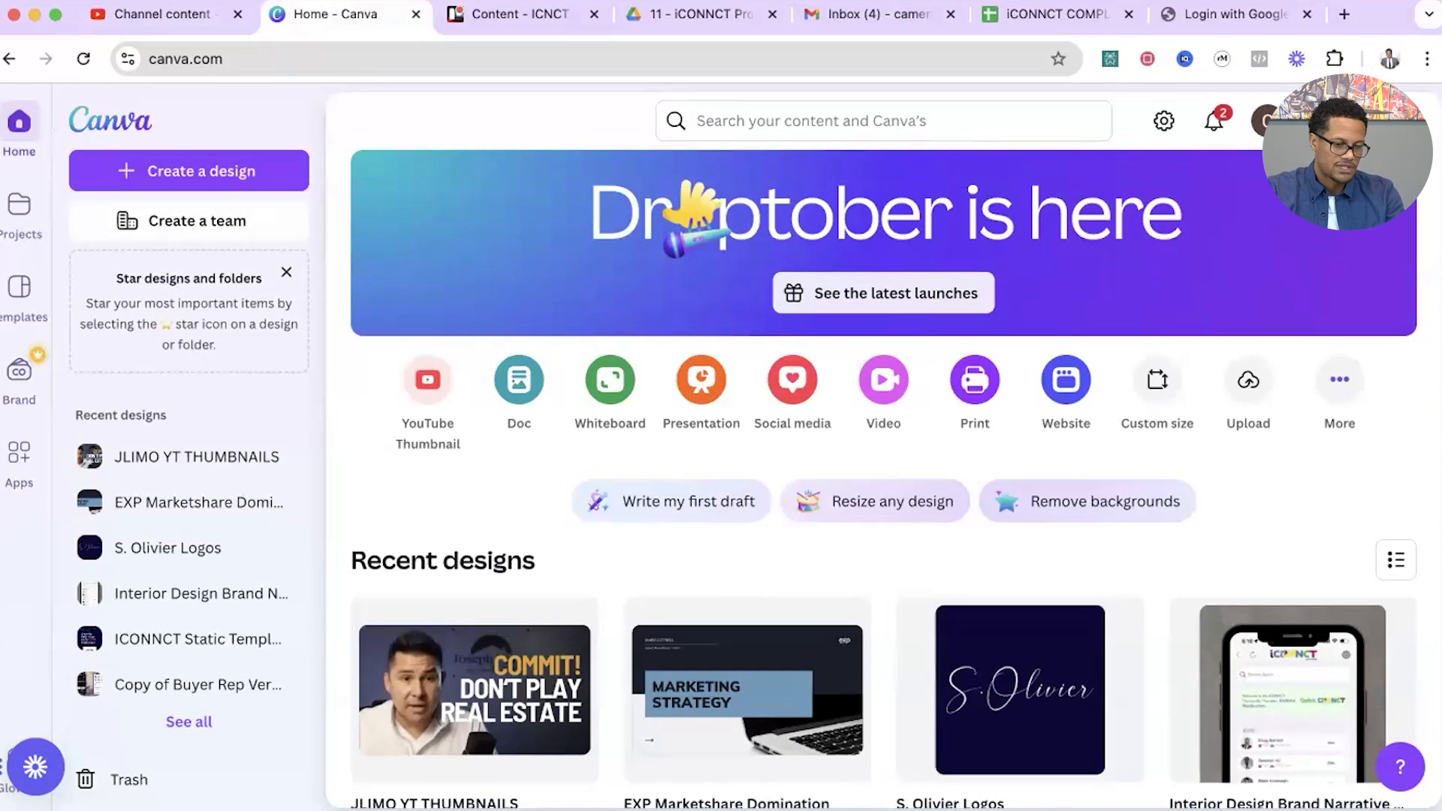
click(938, 120)
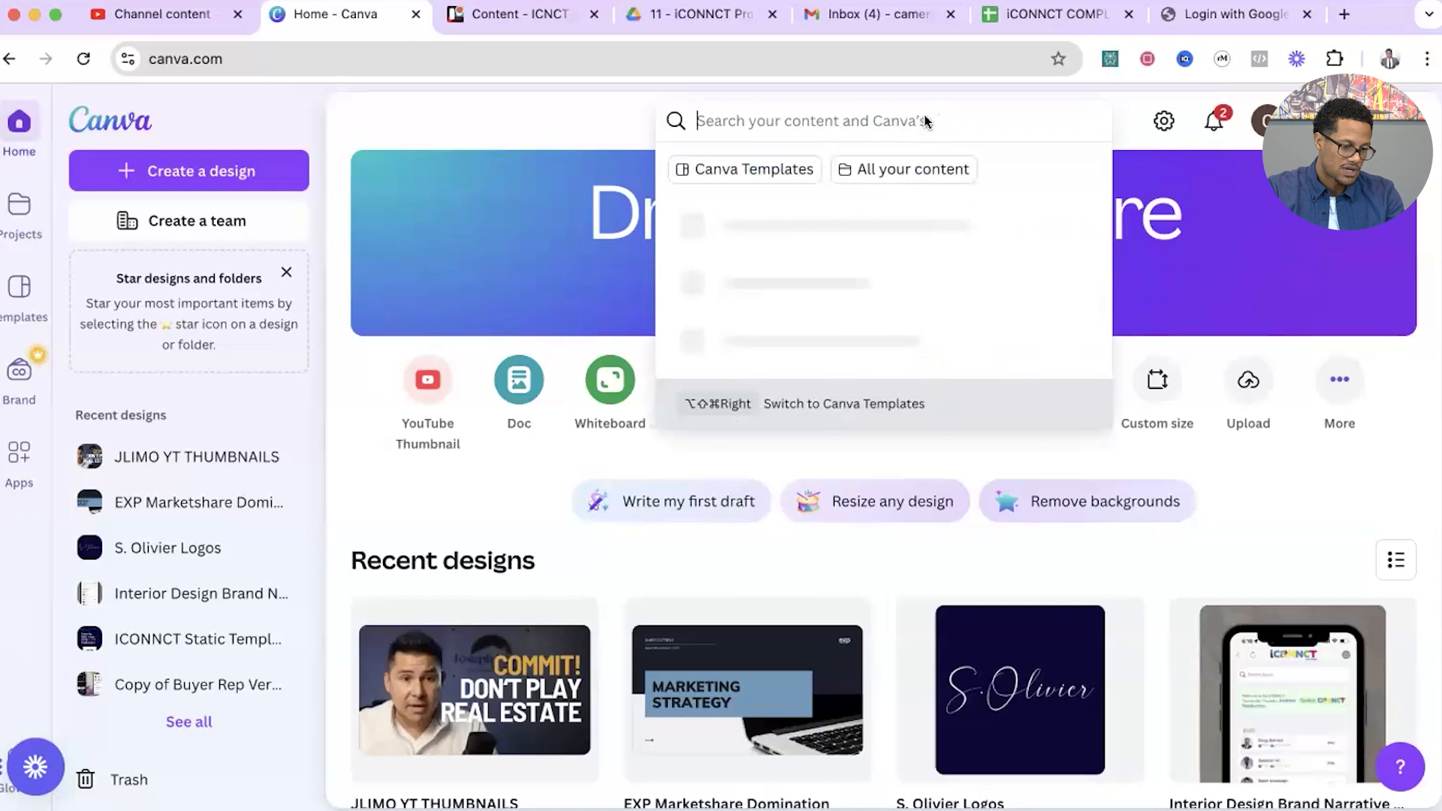
text(youtube t)
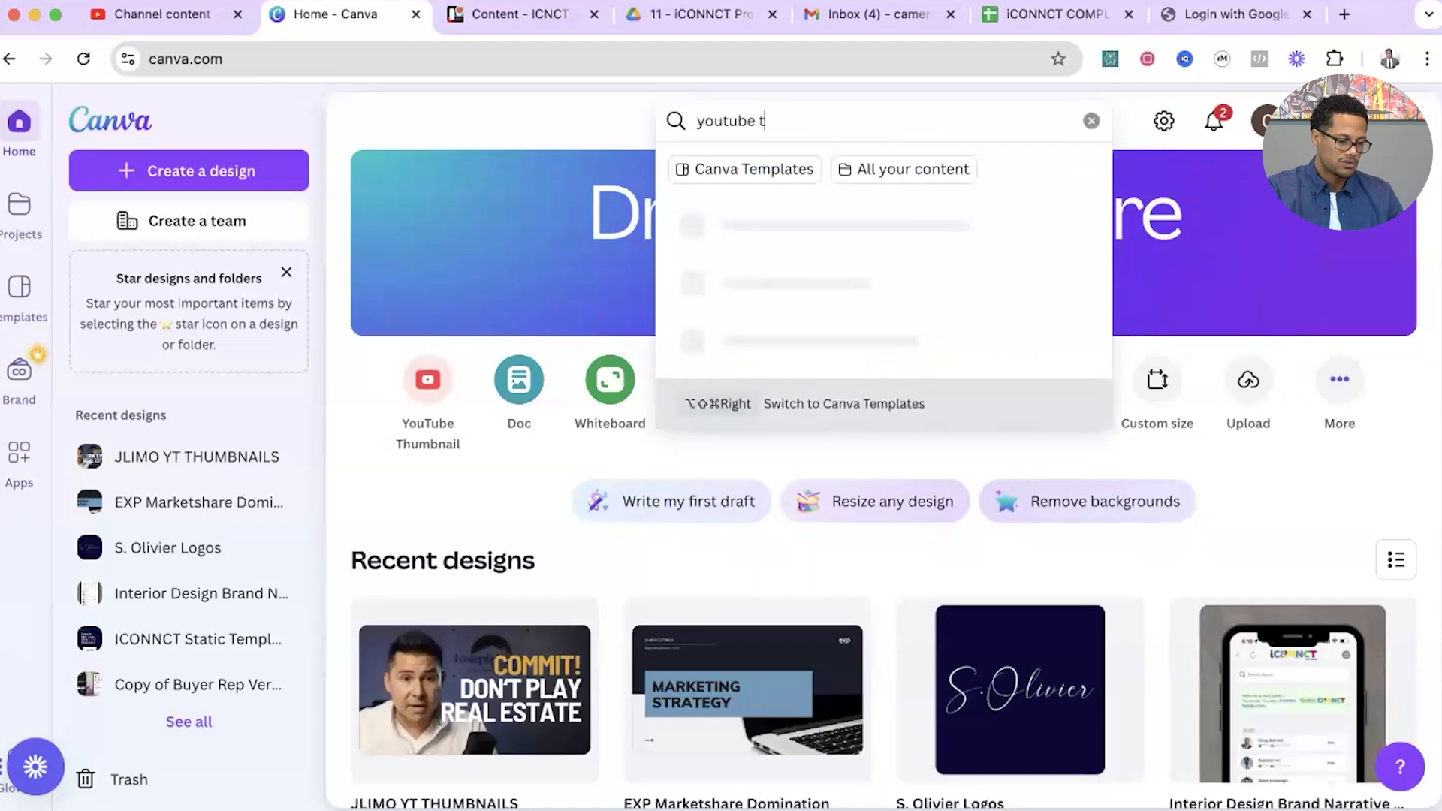
text(humbnail)
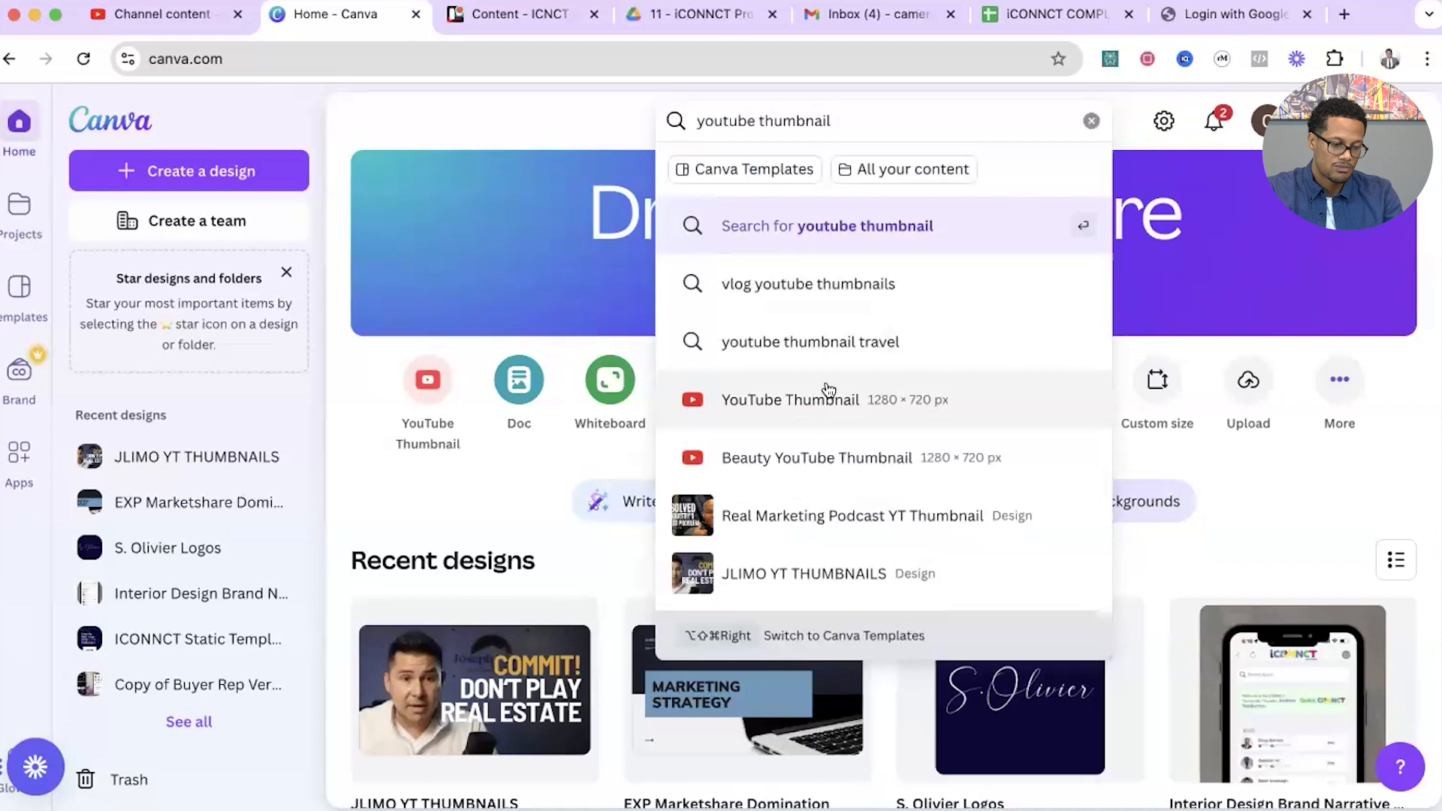
click(792, 401)
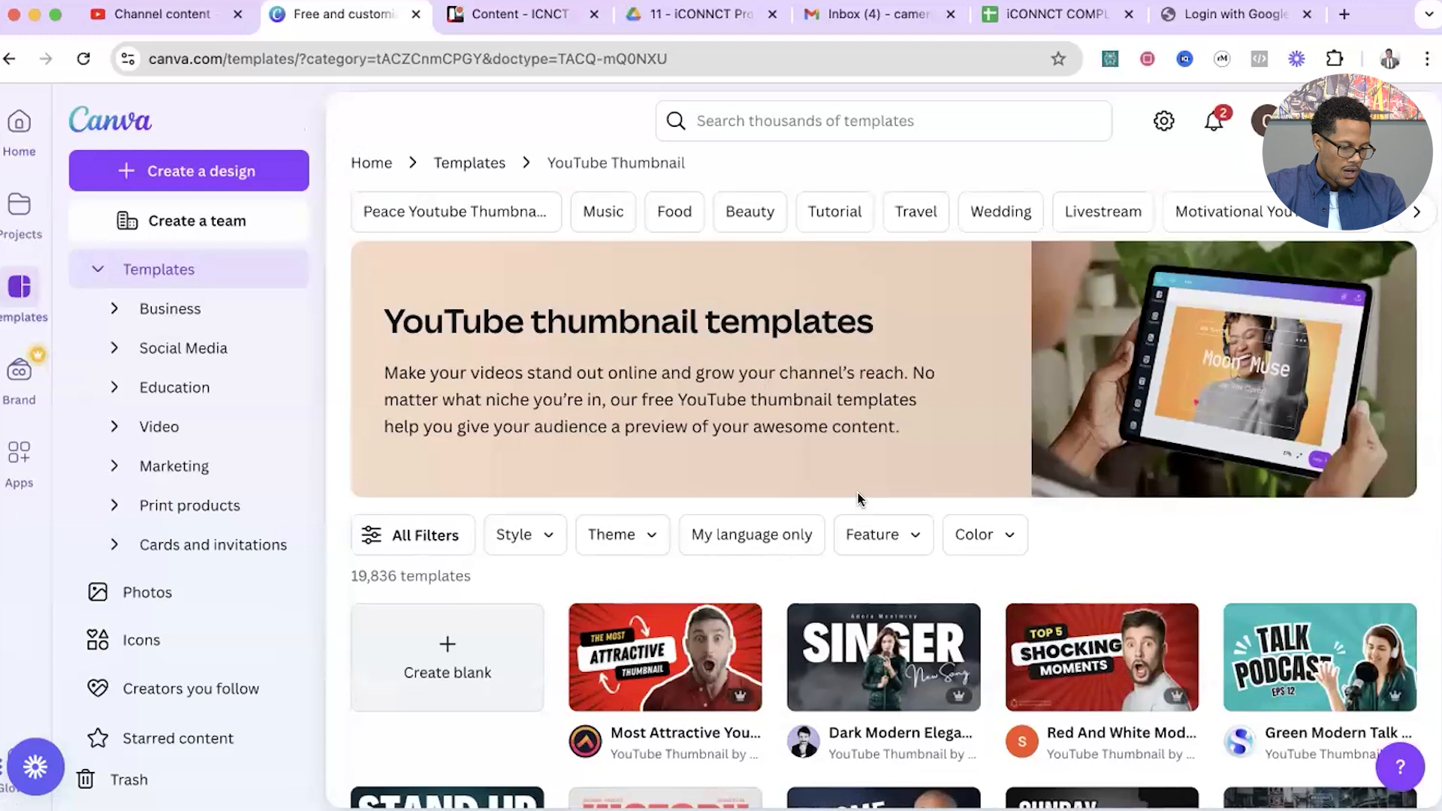
scroll(599, 428, down, 3)
click(448, 399)
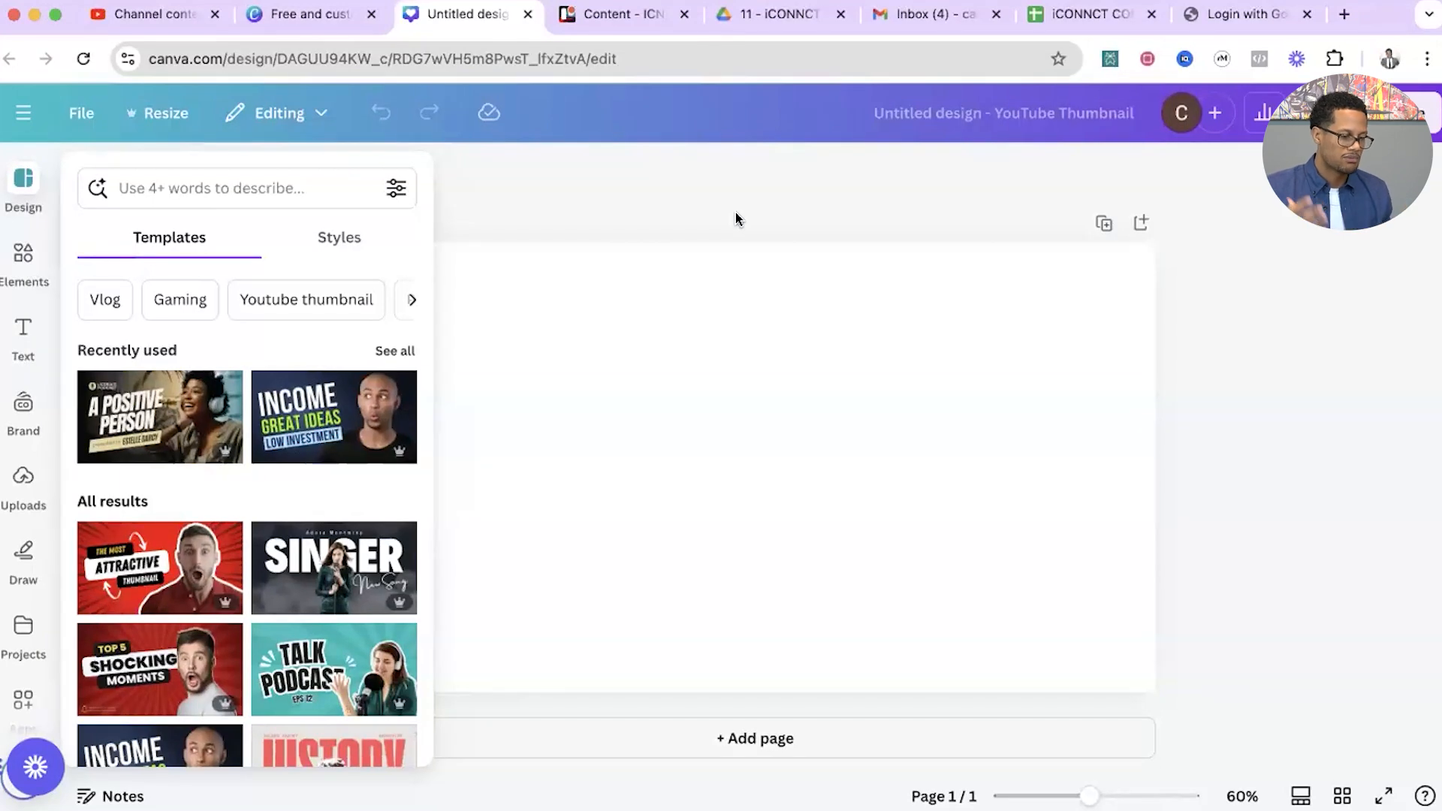
Browse the thumbnail templates and apply the recently used "A Positive Person" podcast template to the blank page.
scroll(246, 501, down, 5)
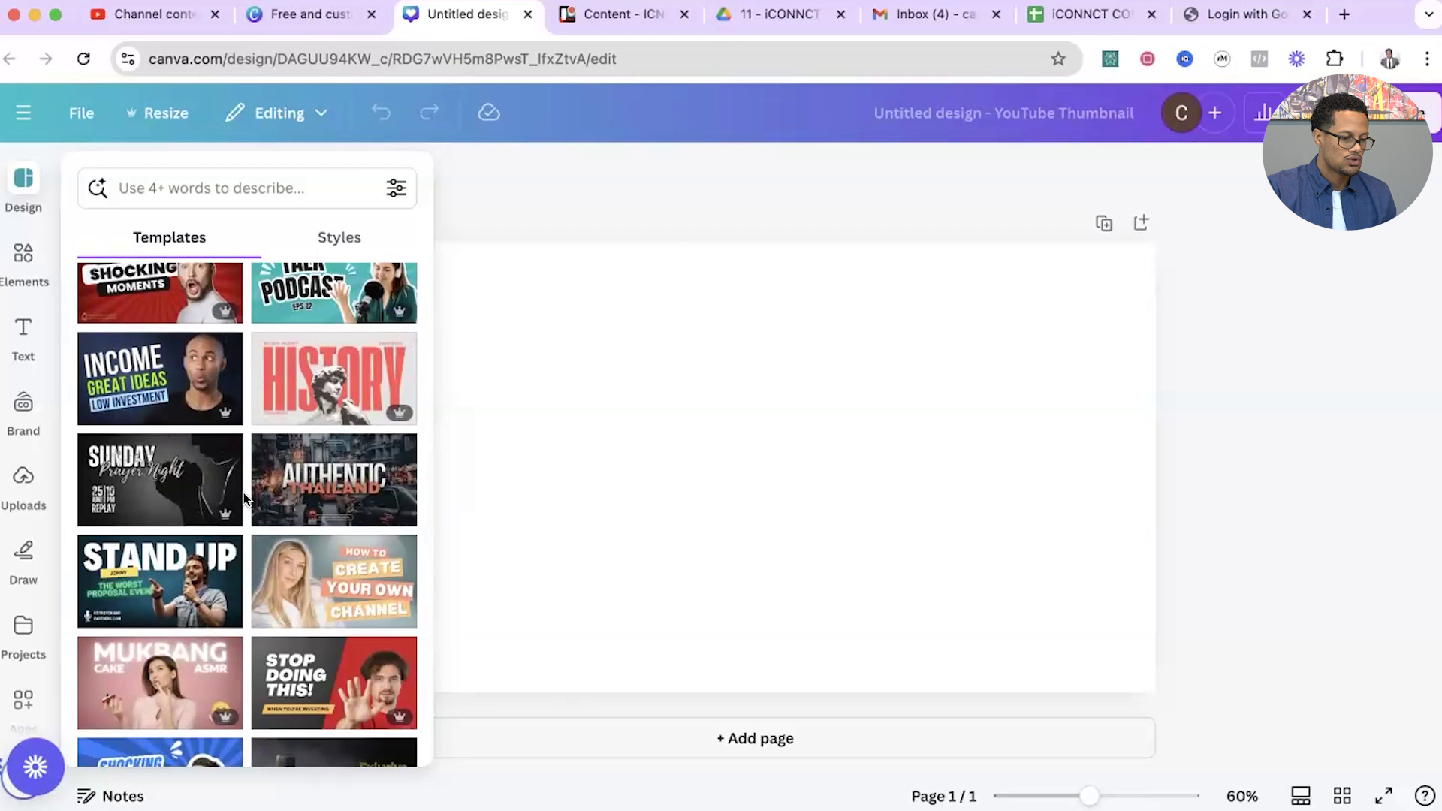
scroll(243, 493, down, 3)
scroll(244, 493, up, 3)
scroll(243, 492, up, 6)
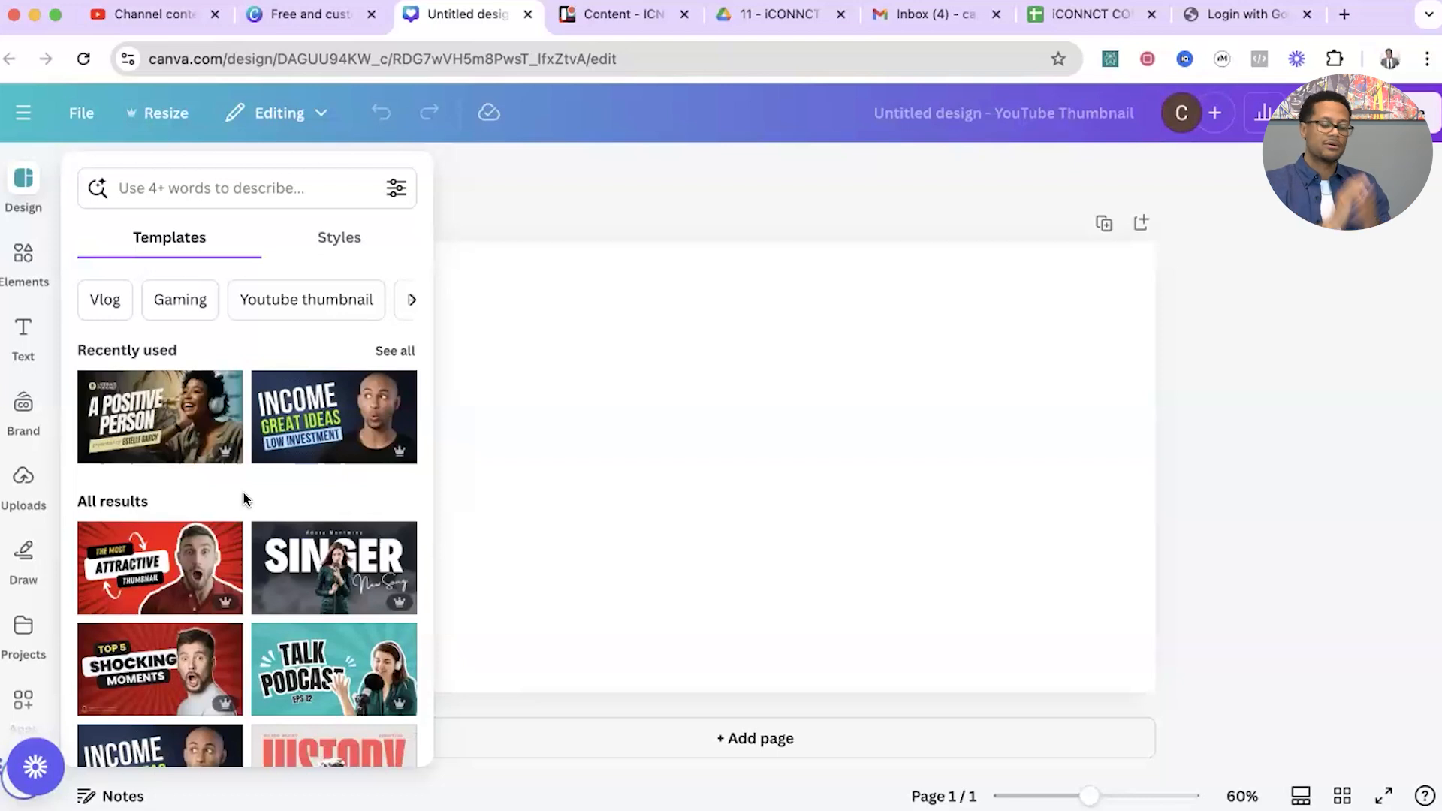
mouse_move(167, 459)
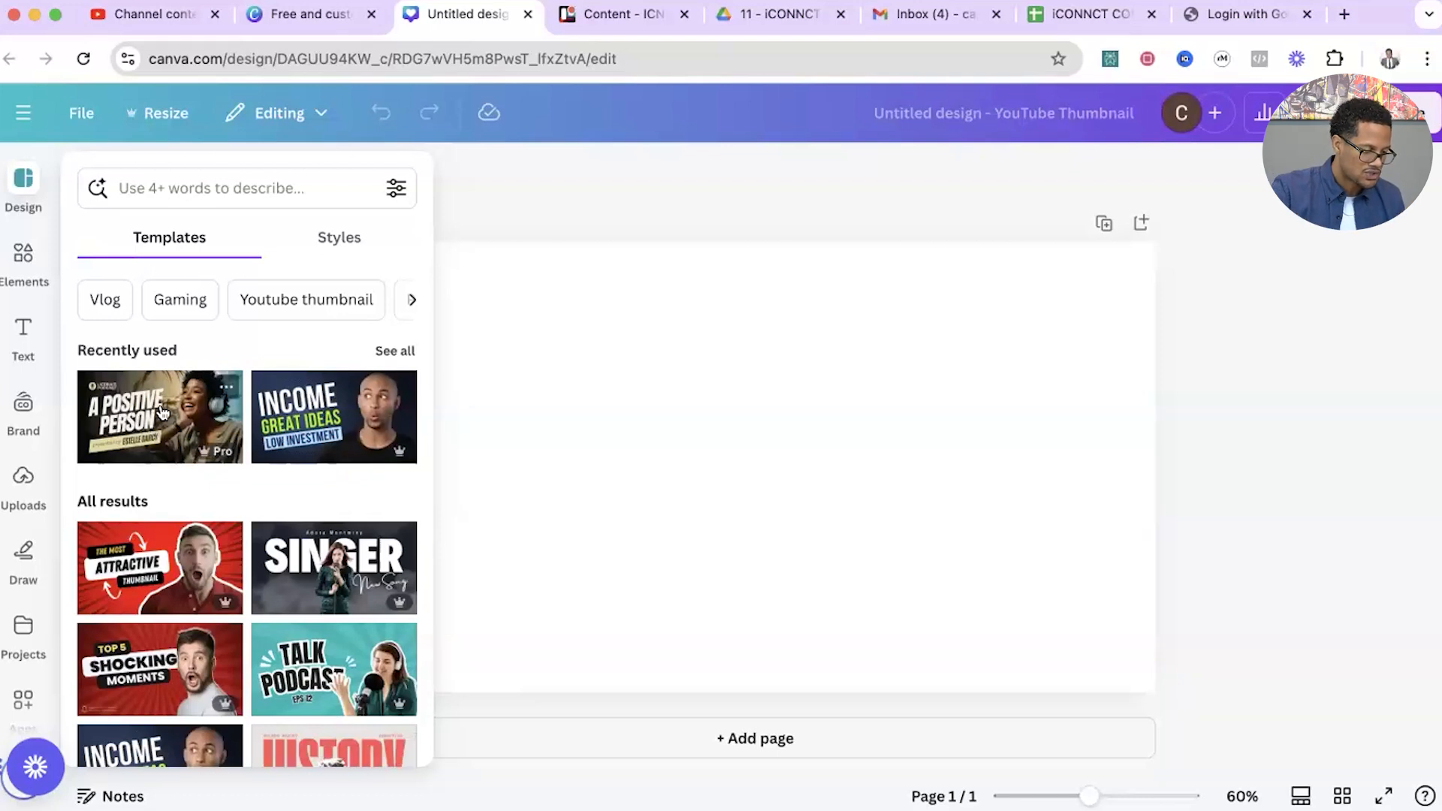
click(153, 419)
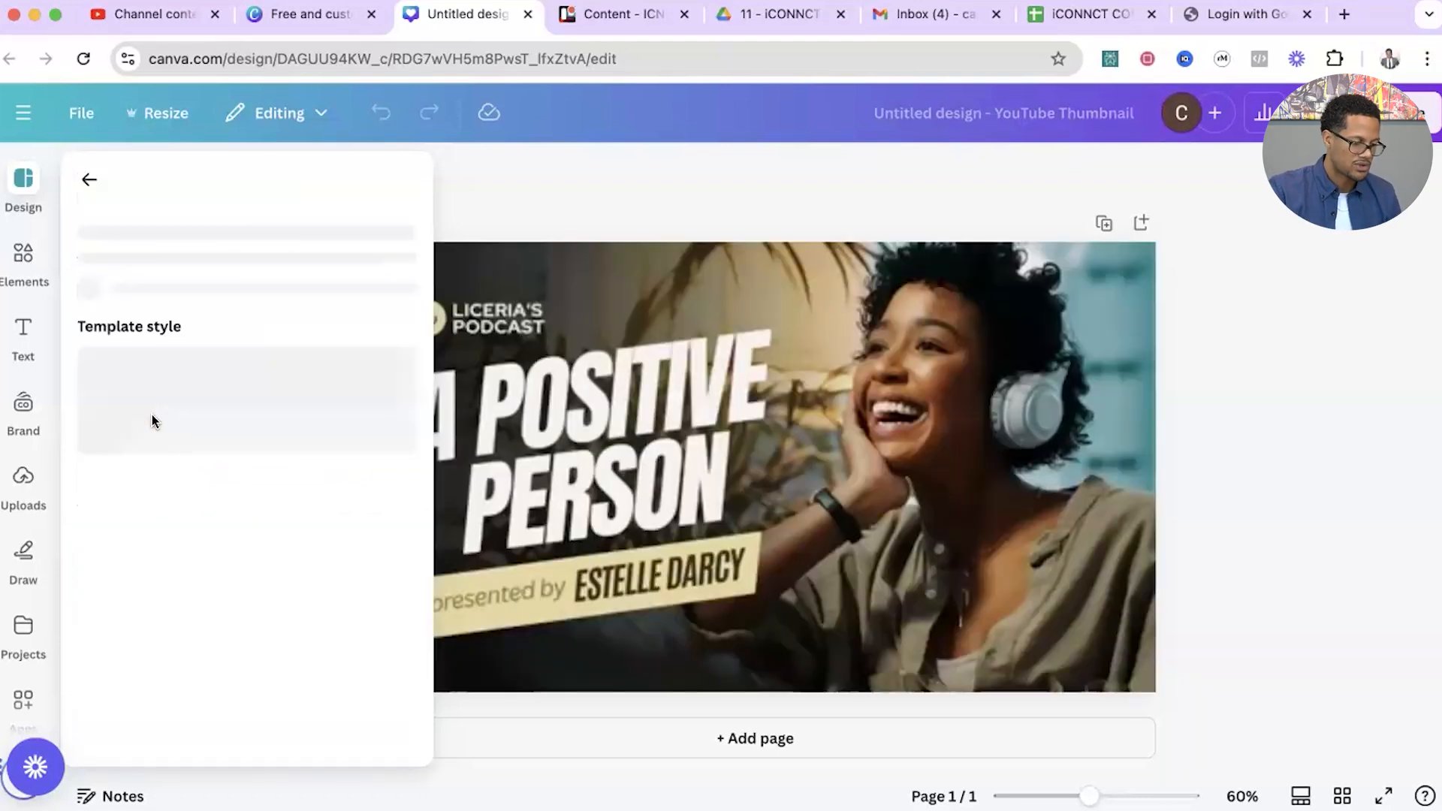
click(92, 178)
click(476, 200)
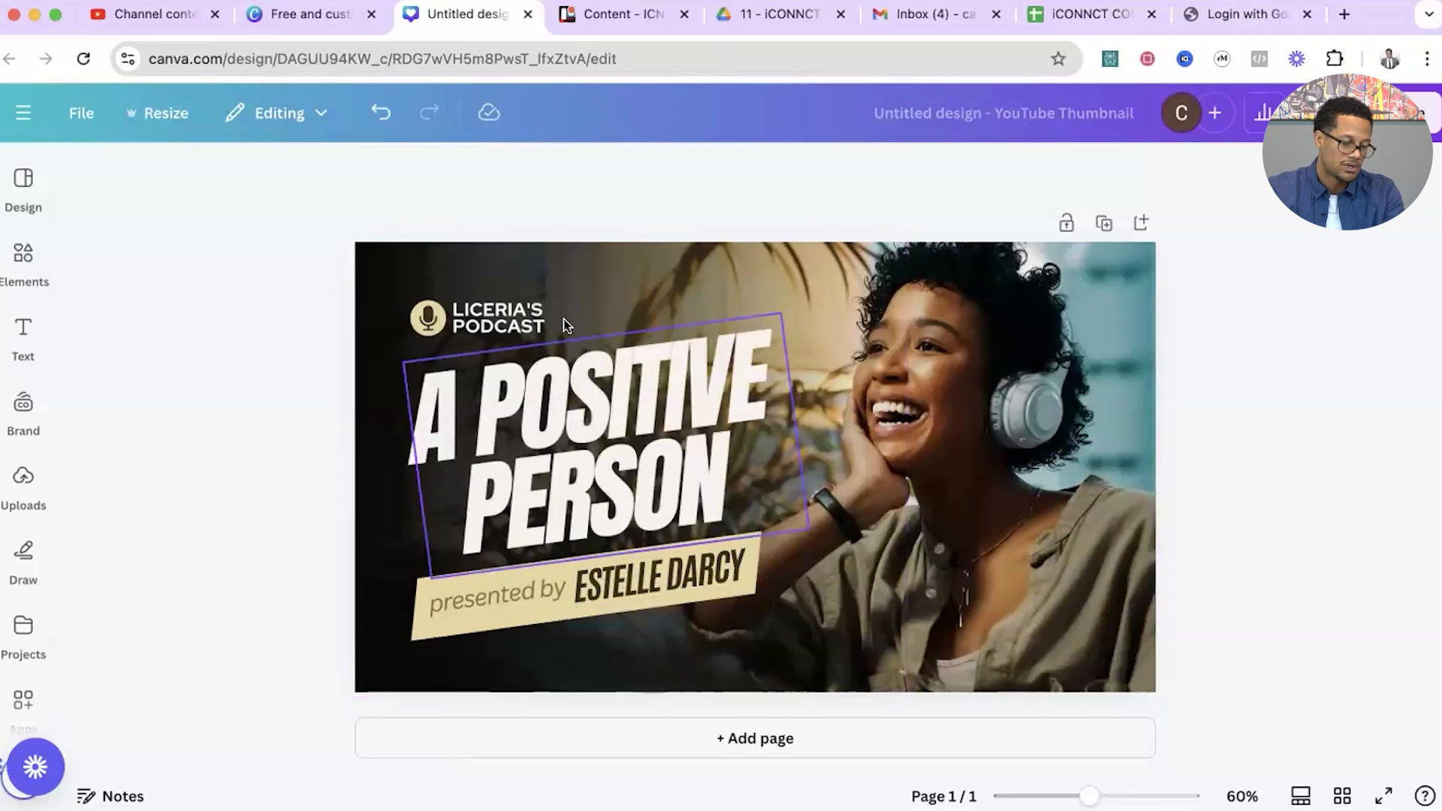
Delete the "Liceria's Podcast" text and the round microphone badge above the headline.
click(498, 317)
key(Delete)
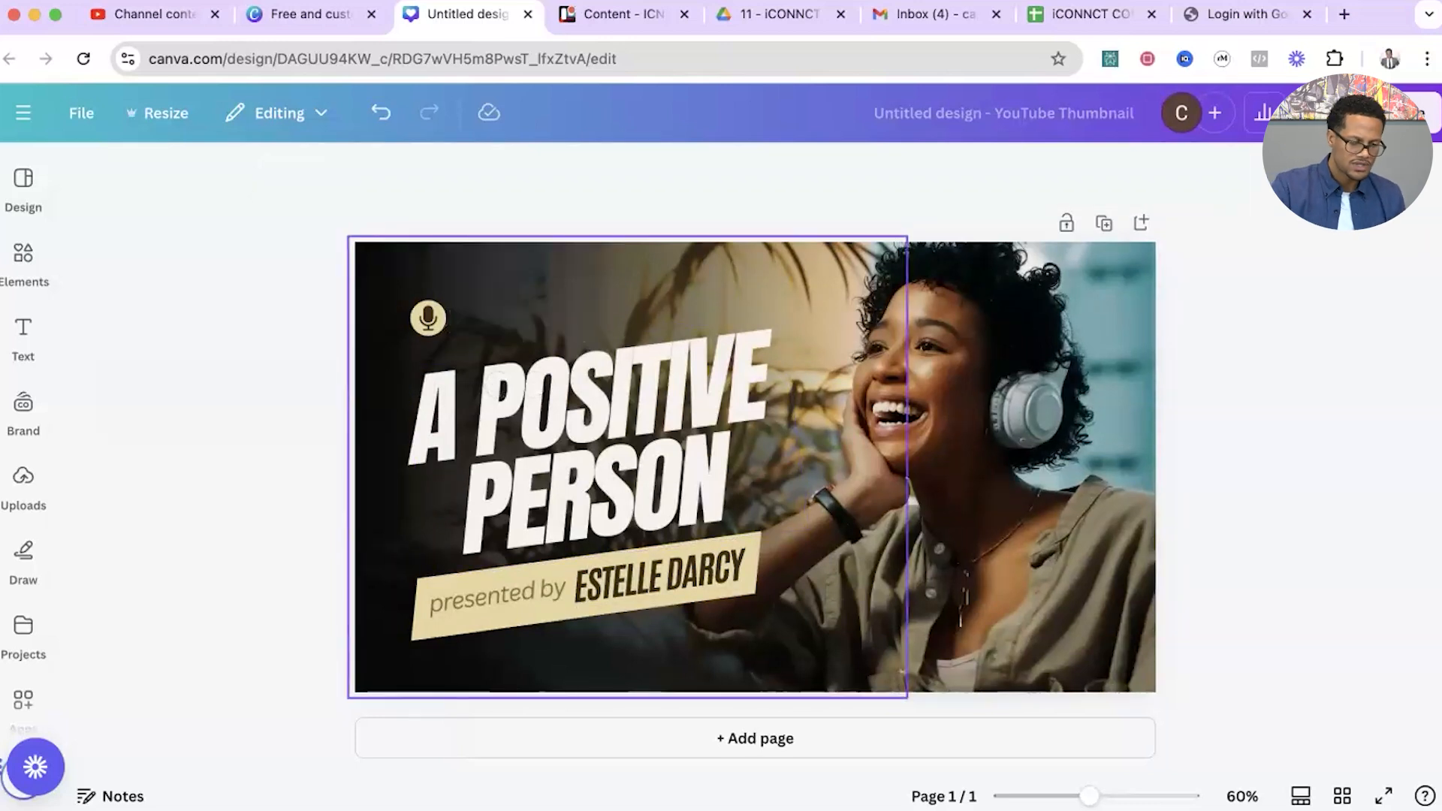
click(429, 315)
click(425, 314)
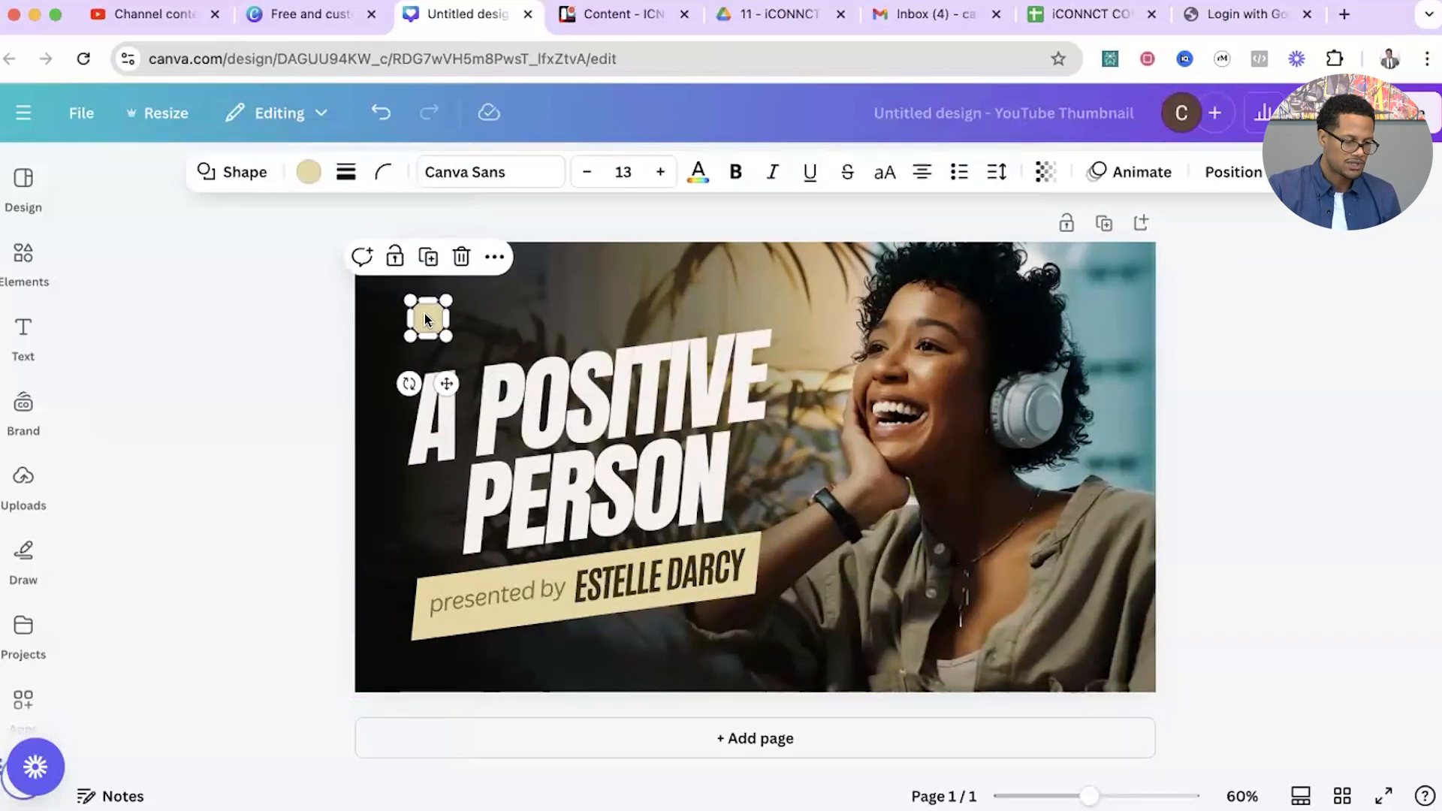
key(Delete)
Remove the photo of the woman with headphones and set the page background to black.
click(972, 303)
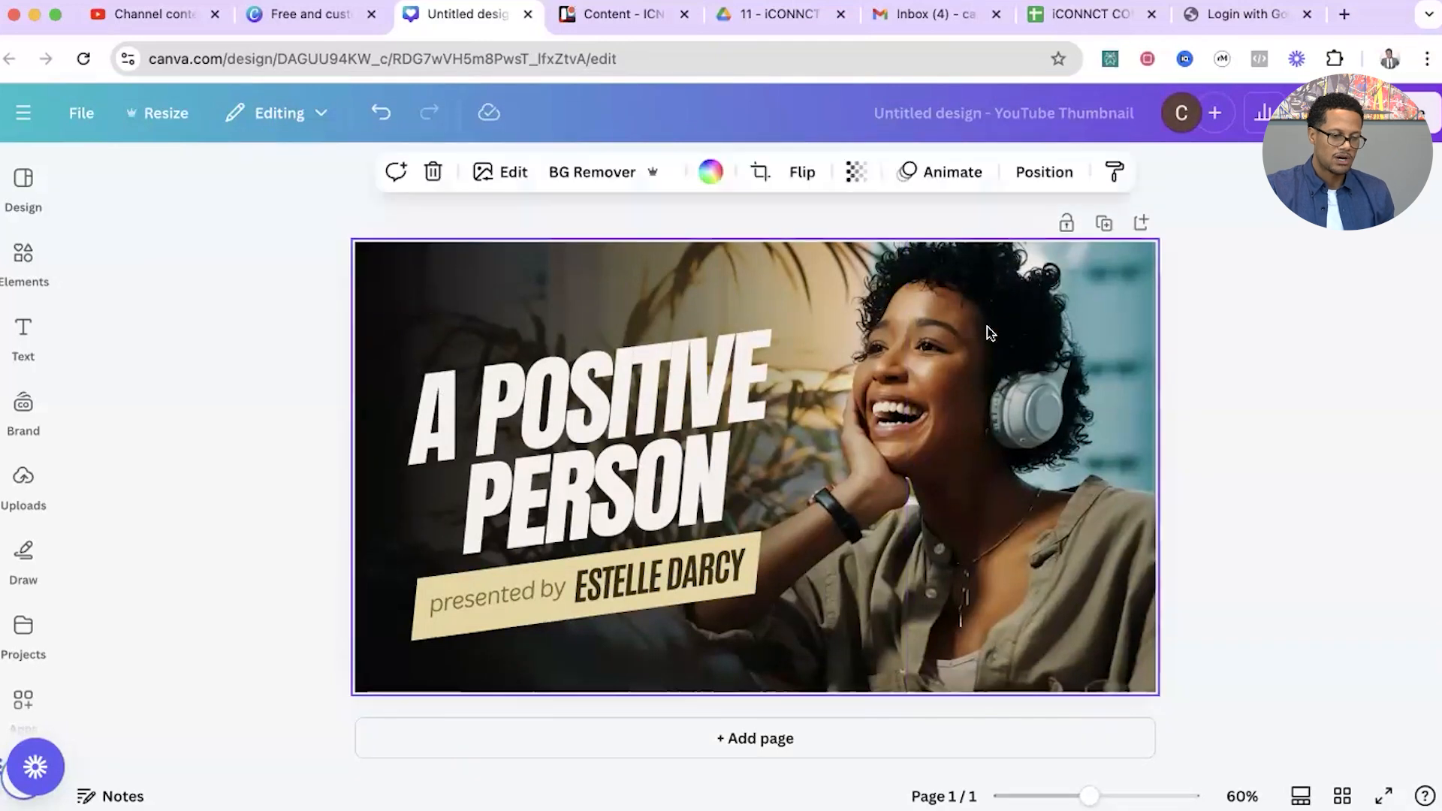
key(Delete)
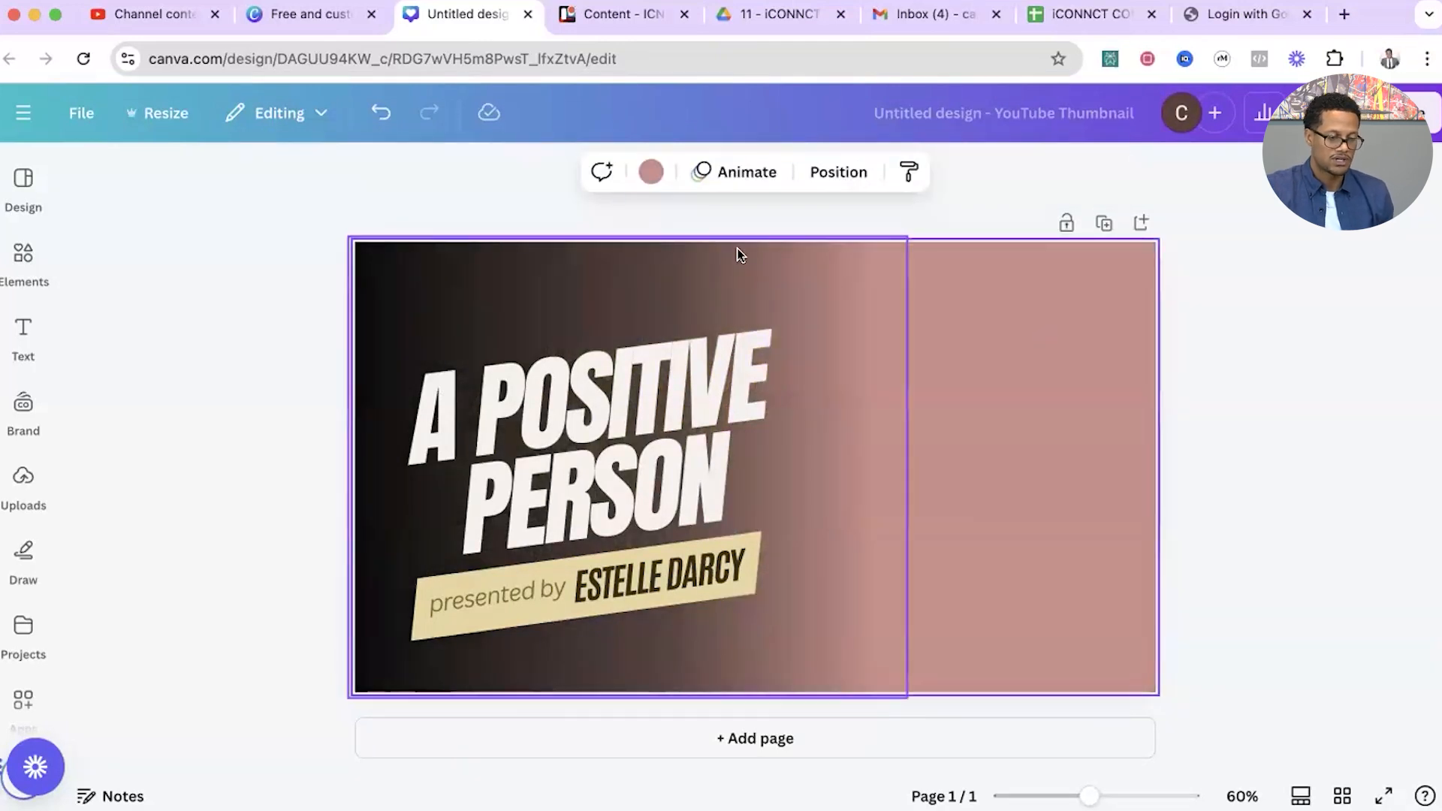
click(651, 172)
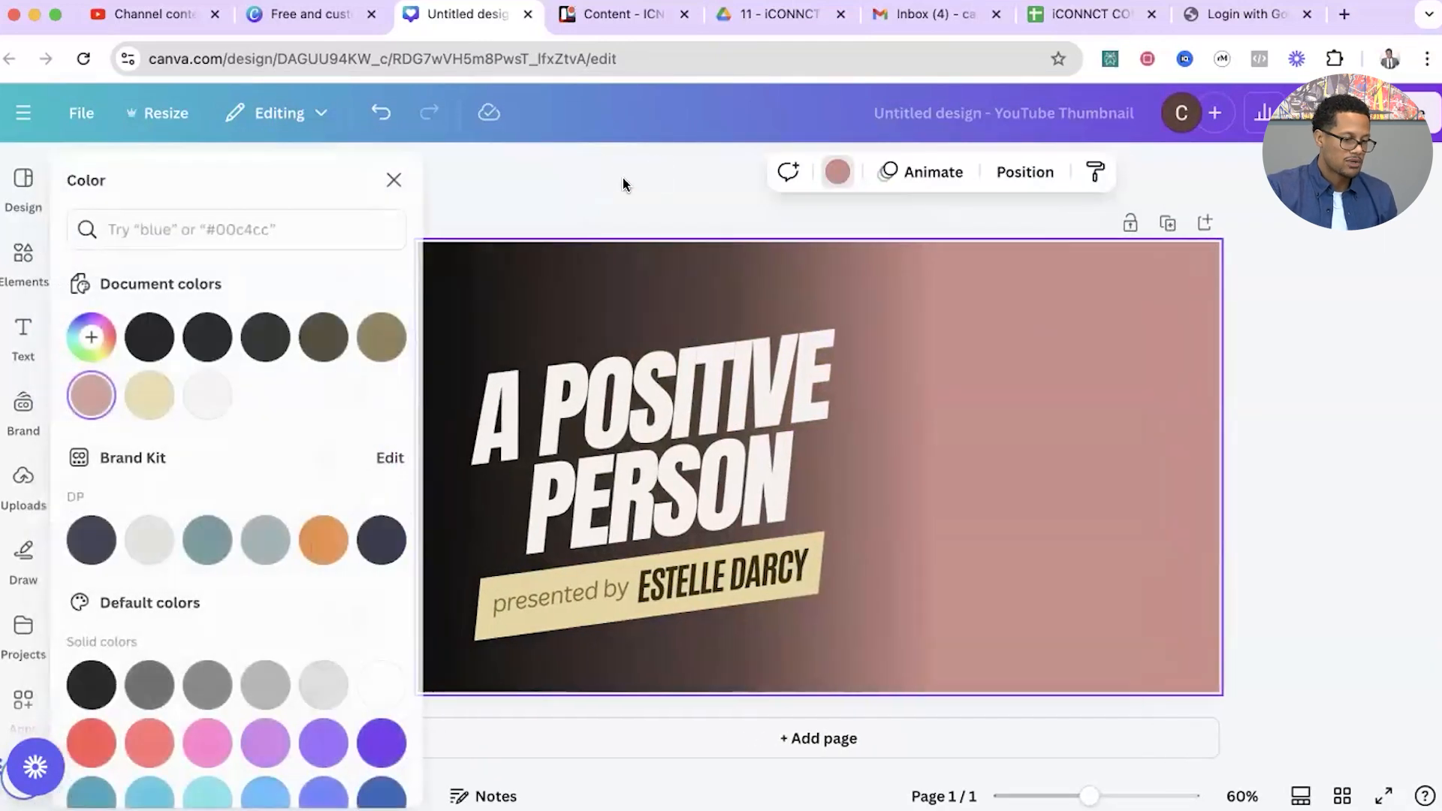
click(160, 336)
click(679, 200)
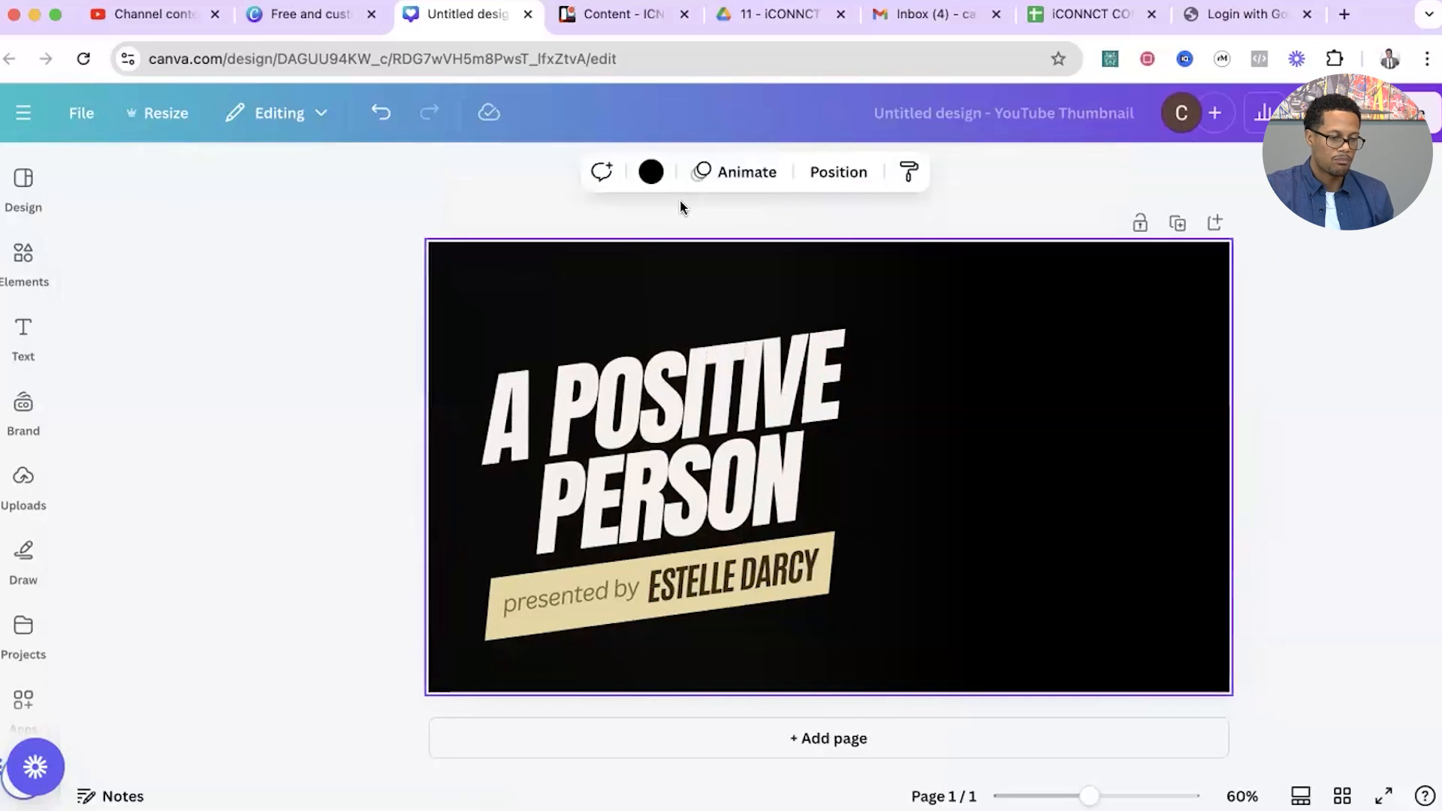
Replace the headline text with "MEET YOUR NEW AGENT" and widen its text box so "MEET YOUR" fits on one line.
click(674, 268)
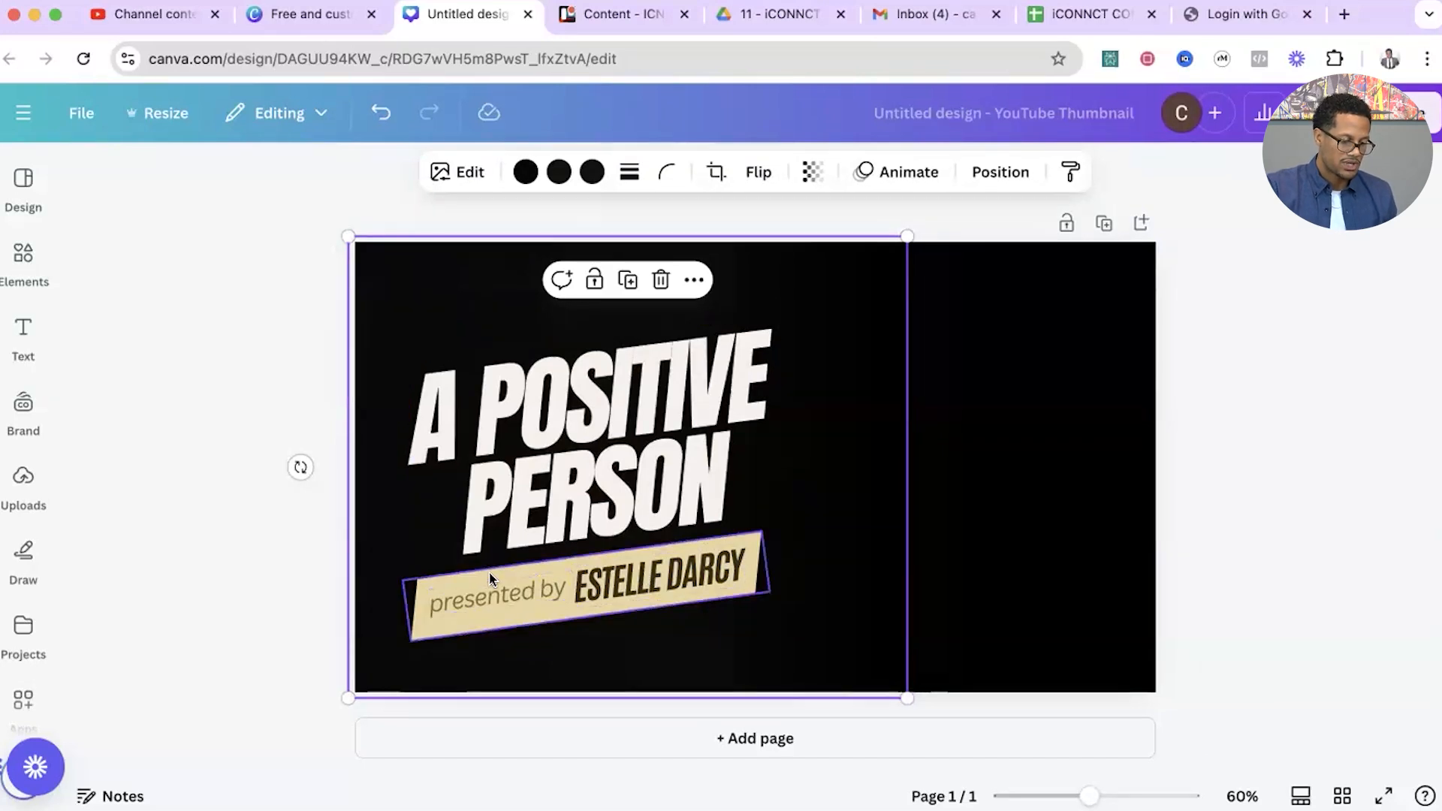
click(572, 432)
click(643, 421)
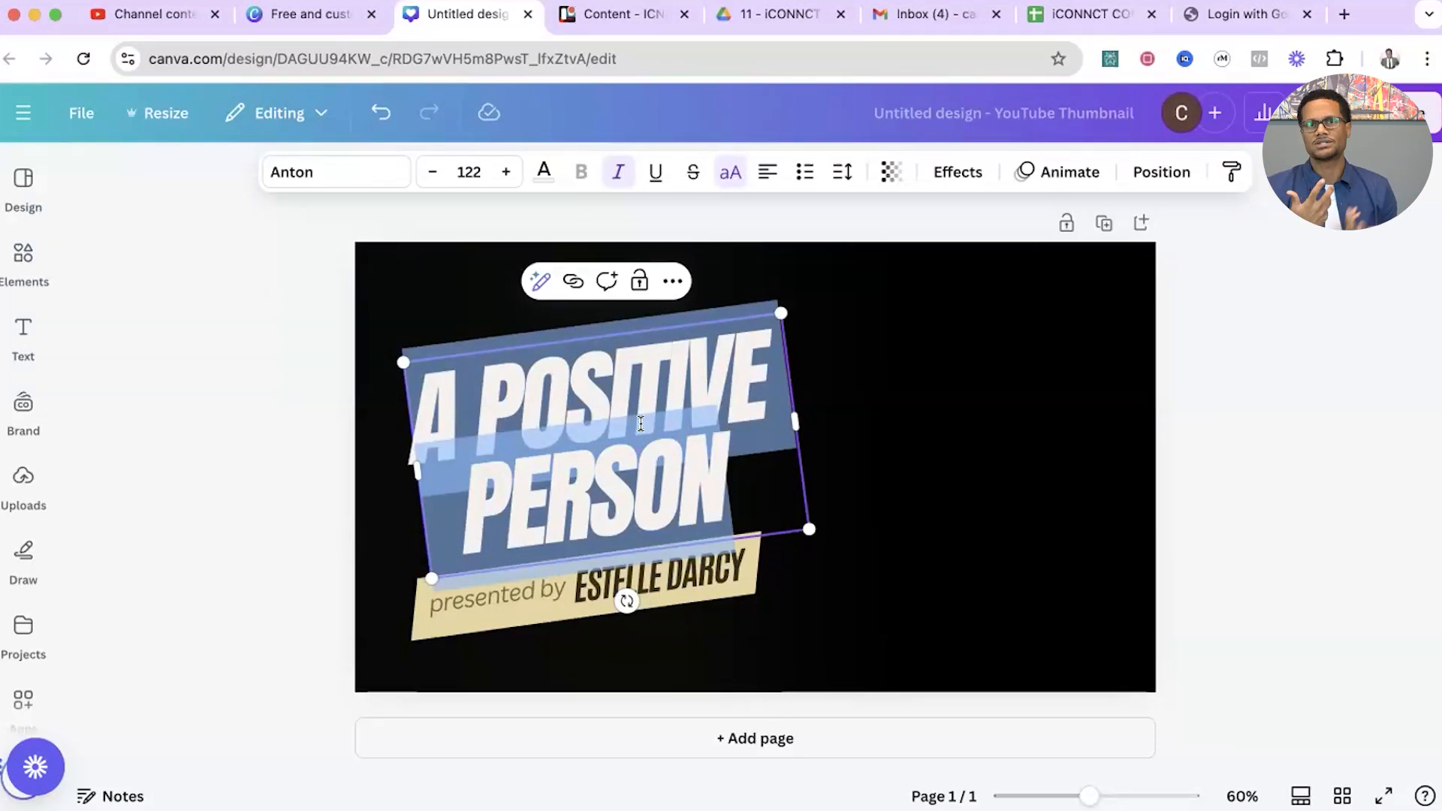
text(MEET )
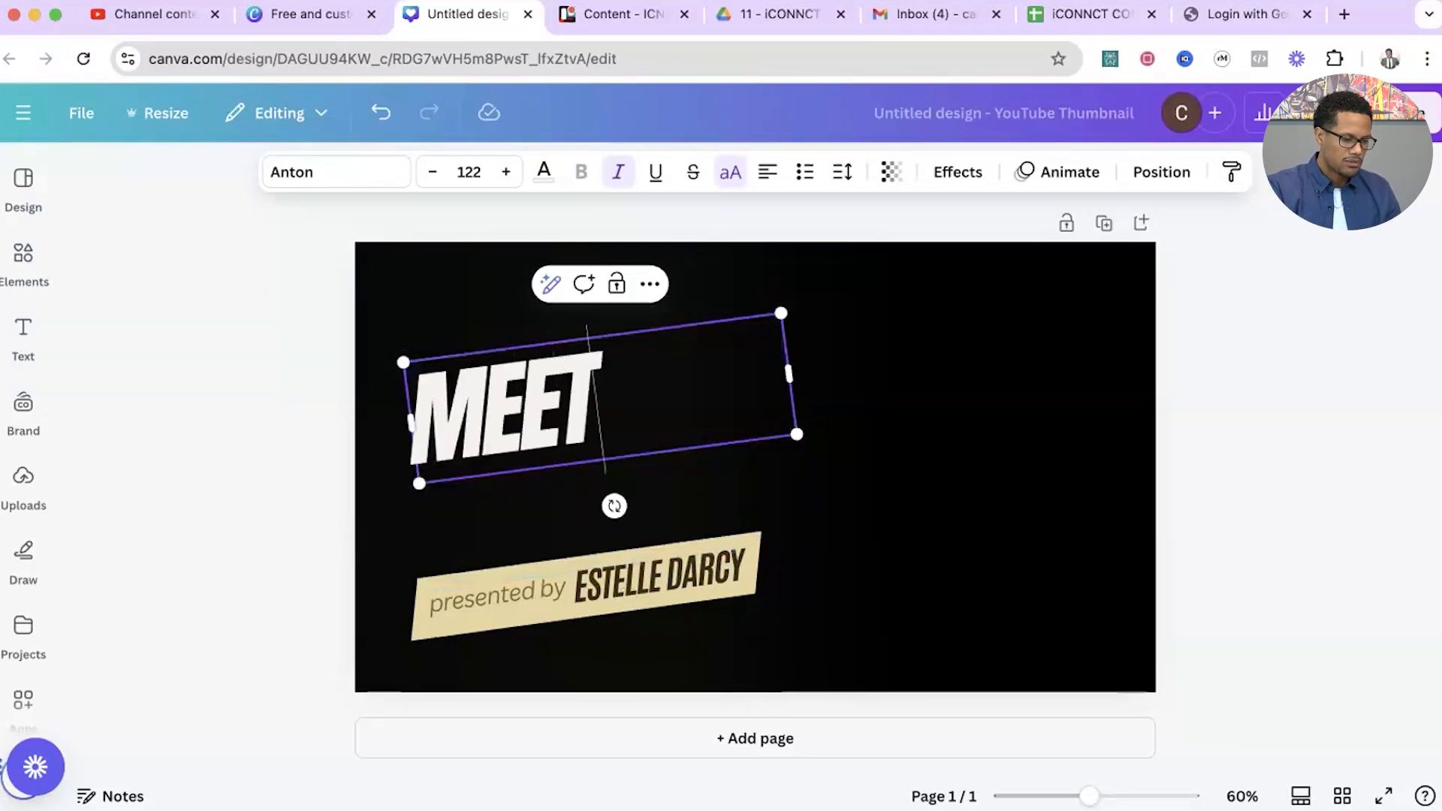
text(YOUR)
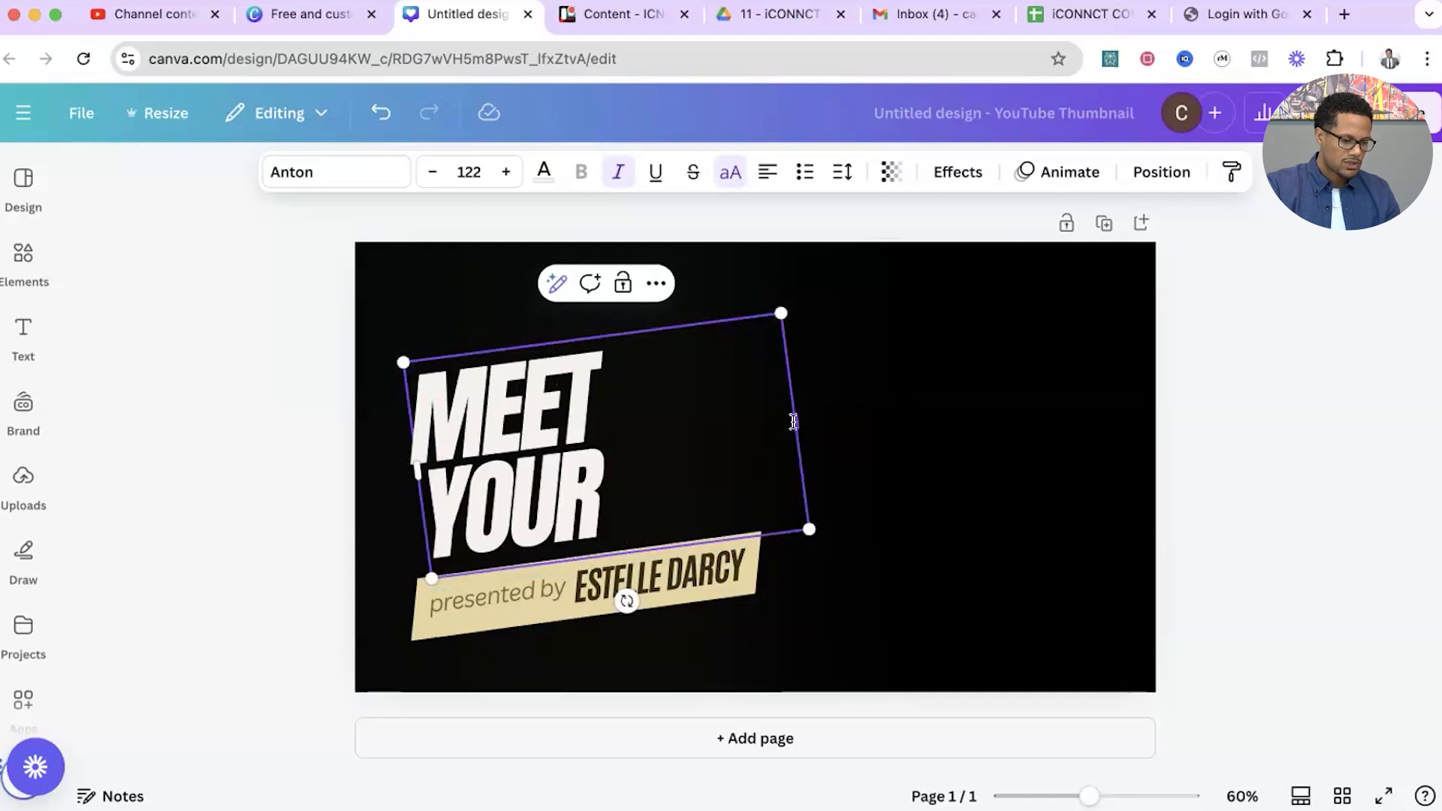
key(alt+shift+Left)
drag(795, 422, 805, 372)
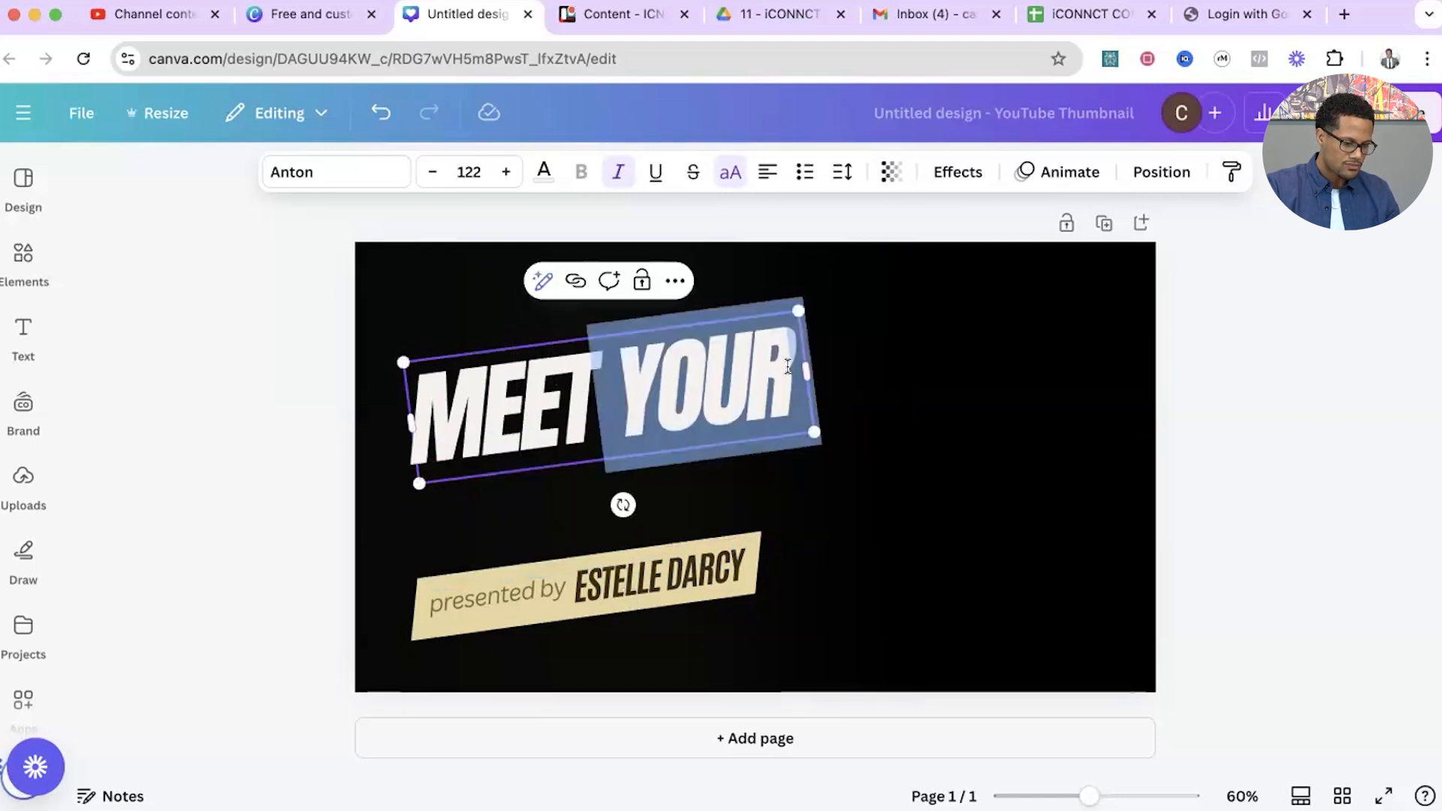
click(788, 367)
text(NEW)
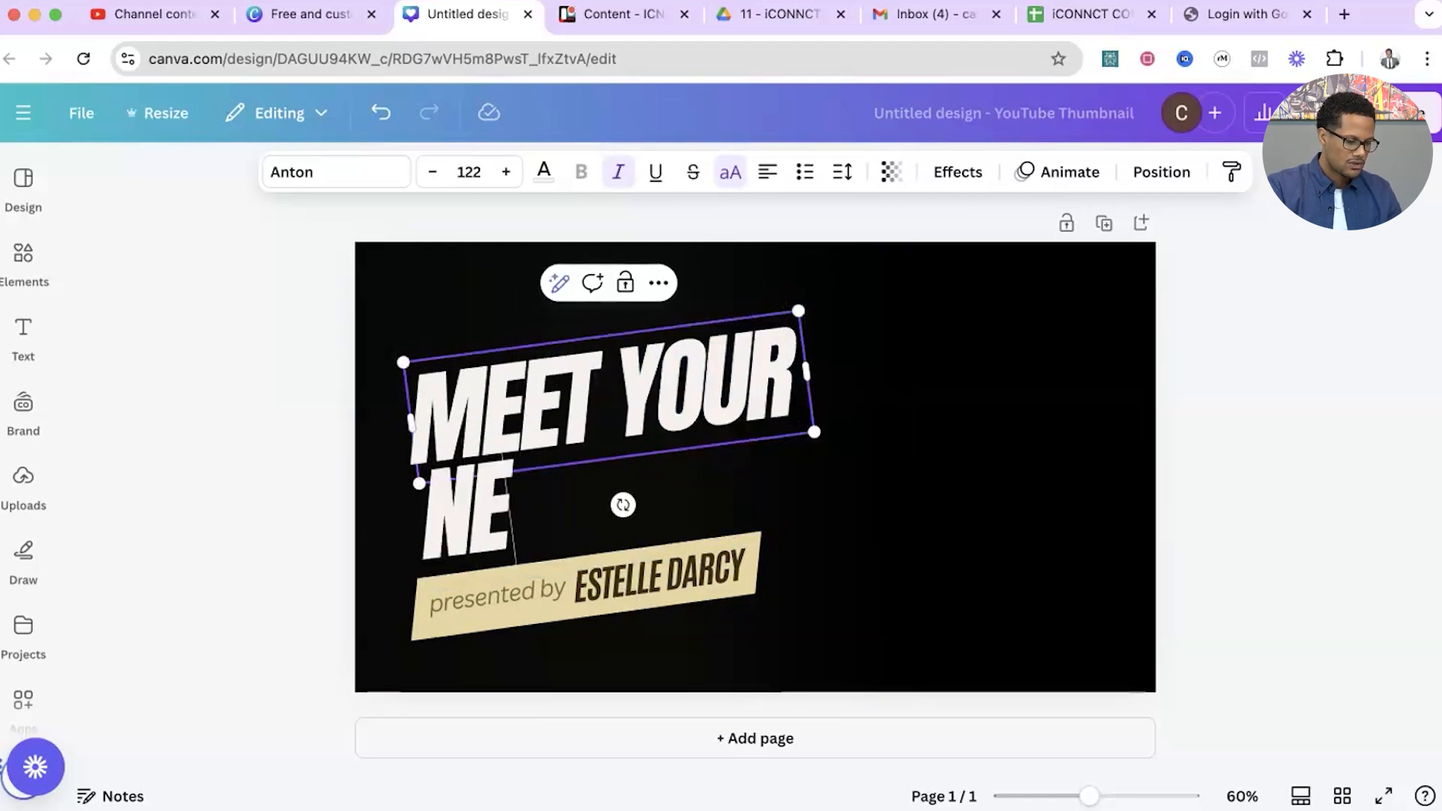
text( AGENT)
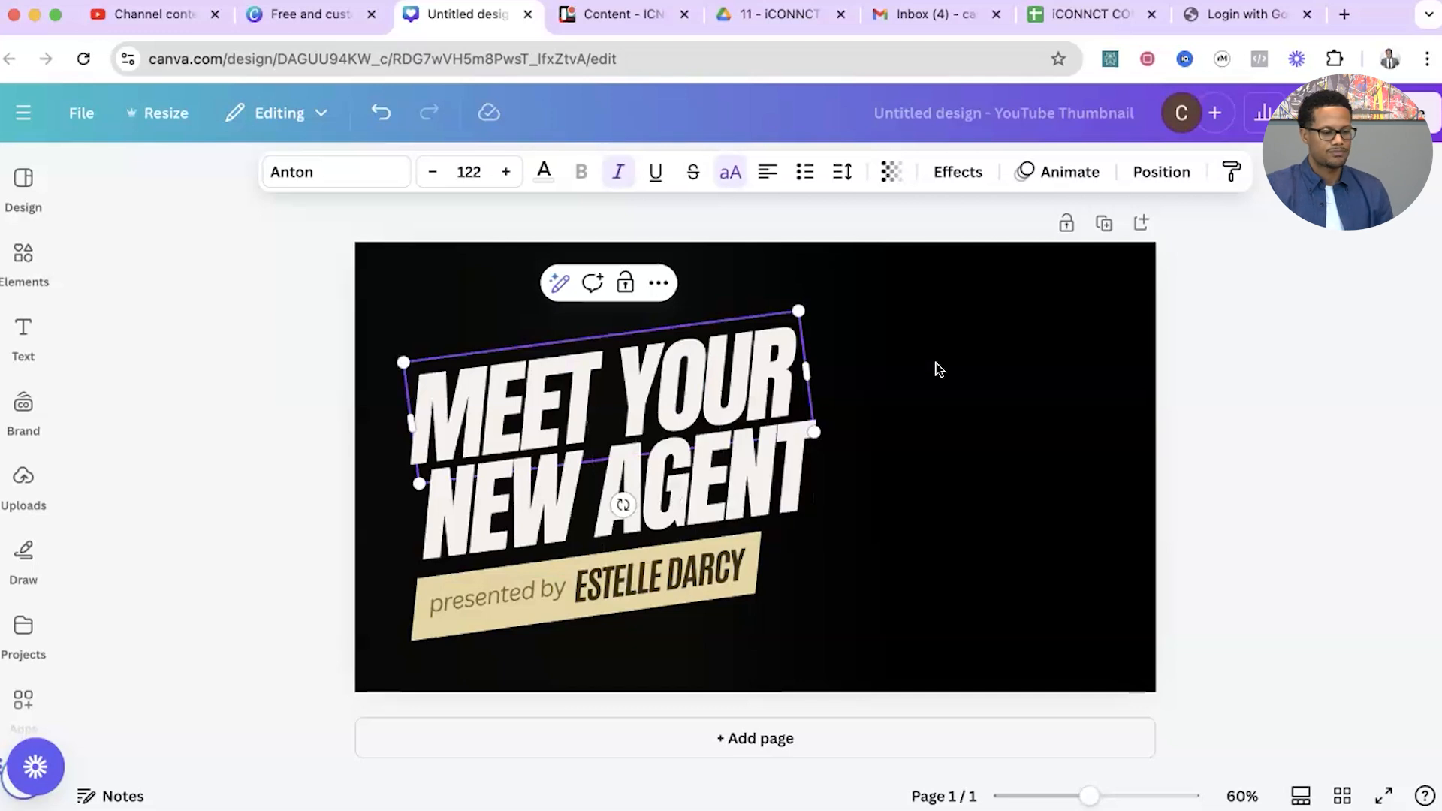
click(856, 370)
Delete the "presented by" text and replace the presenter's name on the beige banner with the agent's first name and middle initial.
click(530, 586)
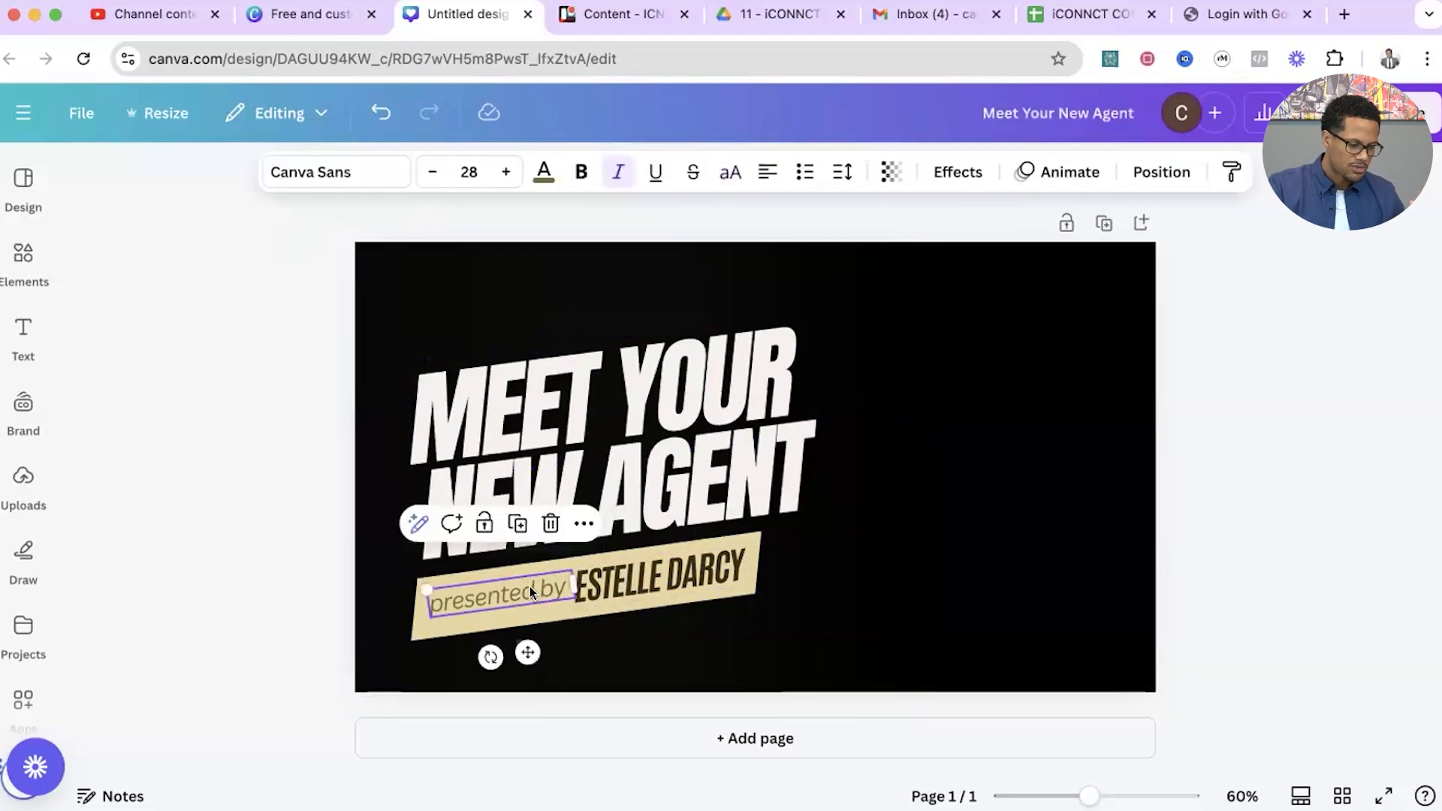
key(Delete)
click(624, 573)
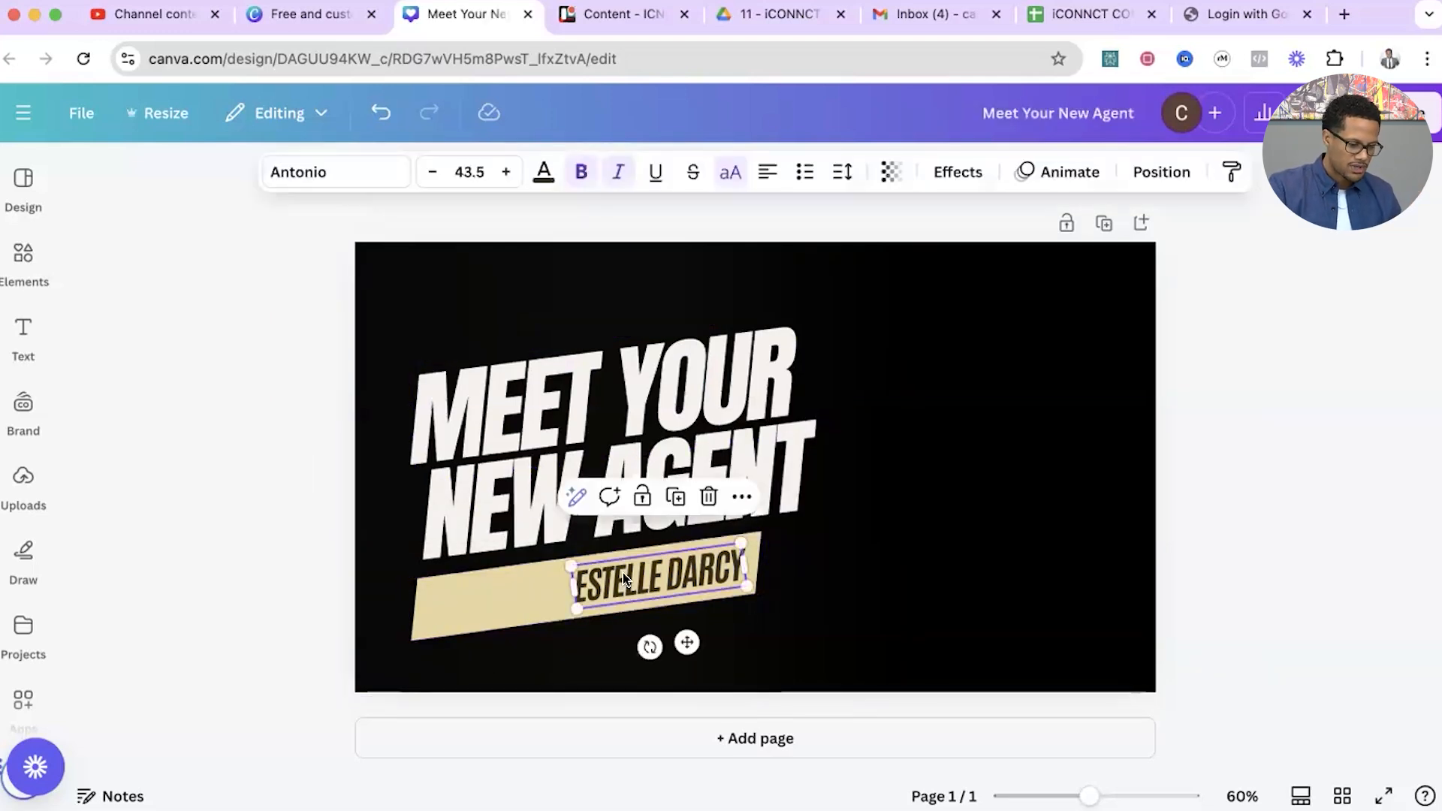
double_click(624, 573)
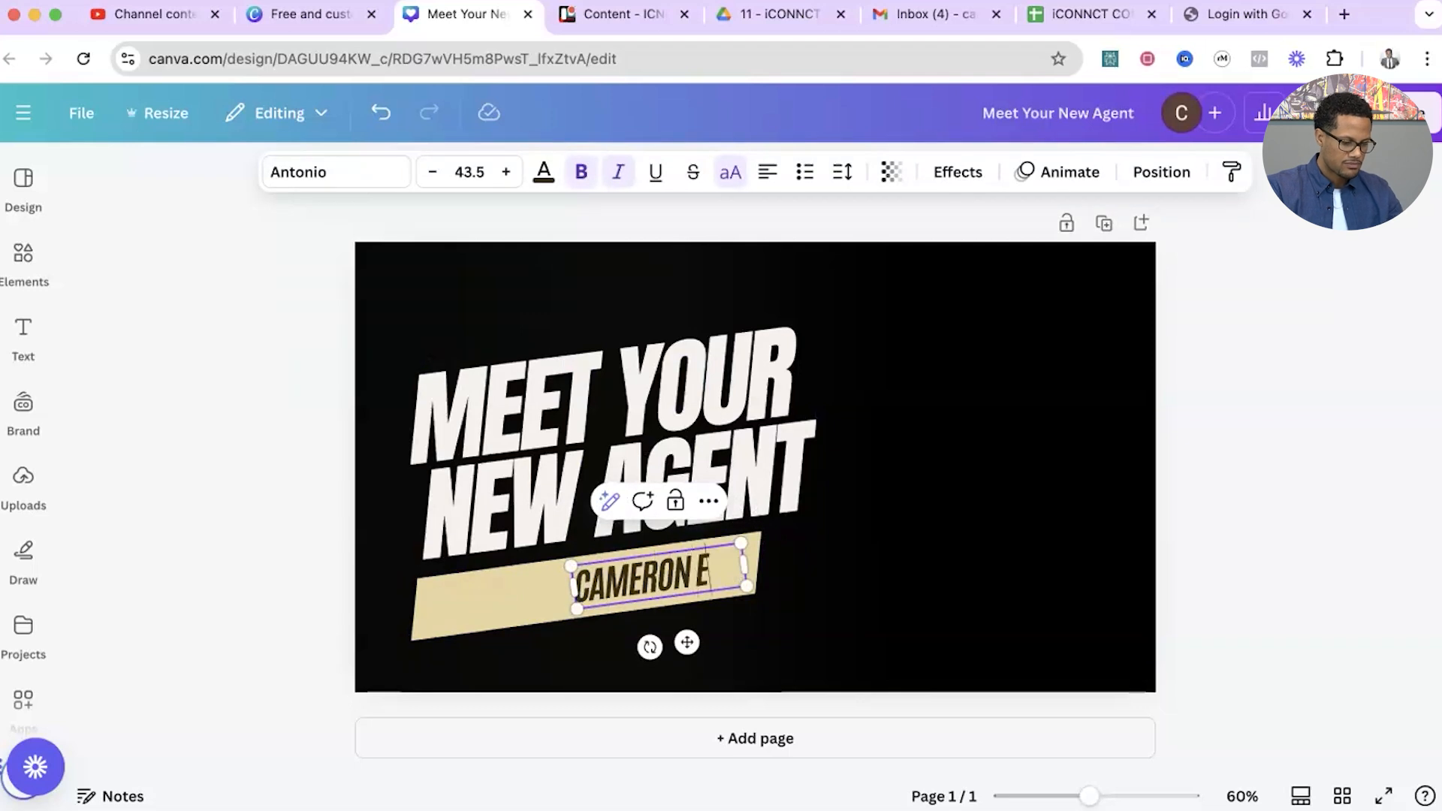
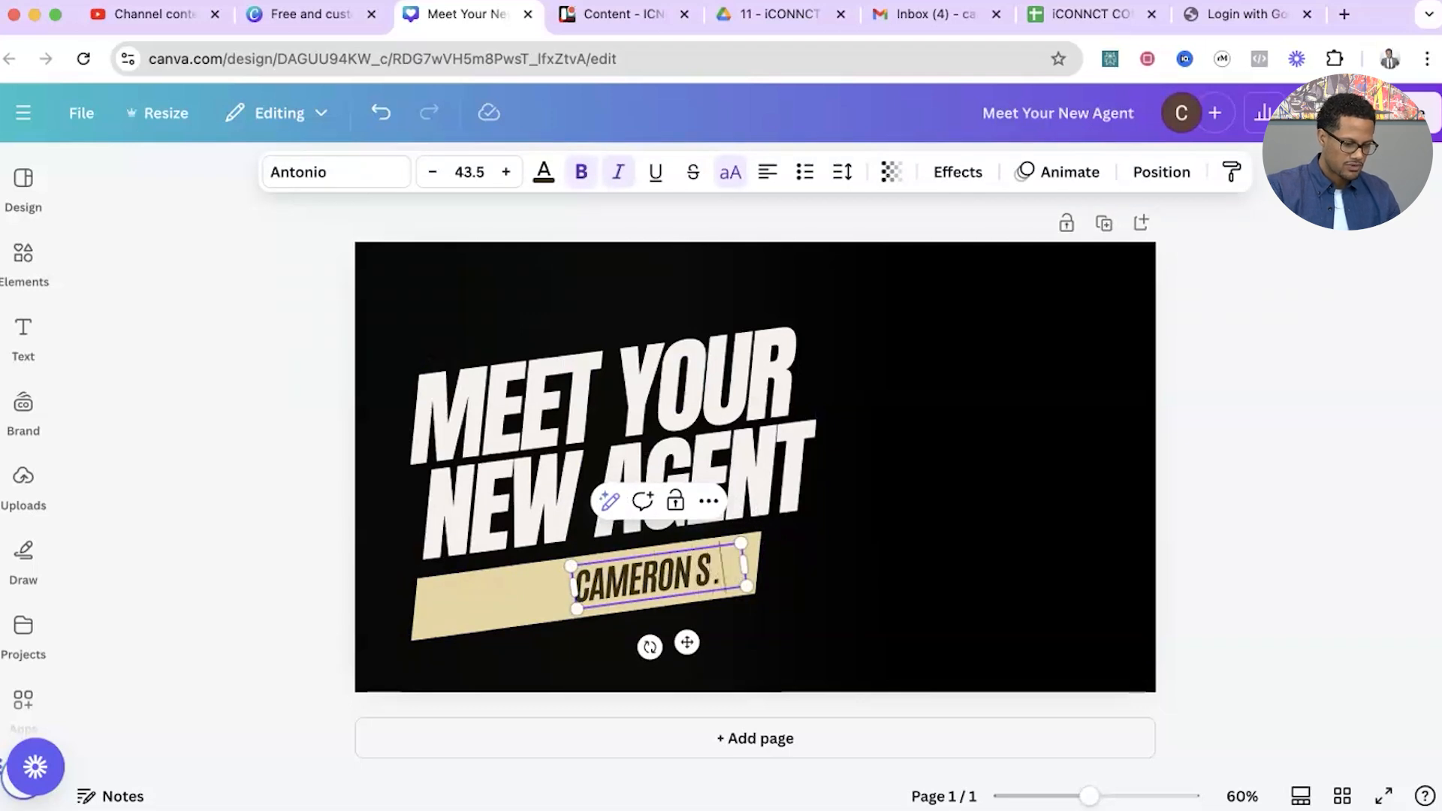
Move the name to the banner's left end, add the agent's surname and widen the text box to keep it on one line.
drag(687, 642, 543, 656)
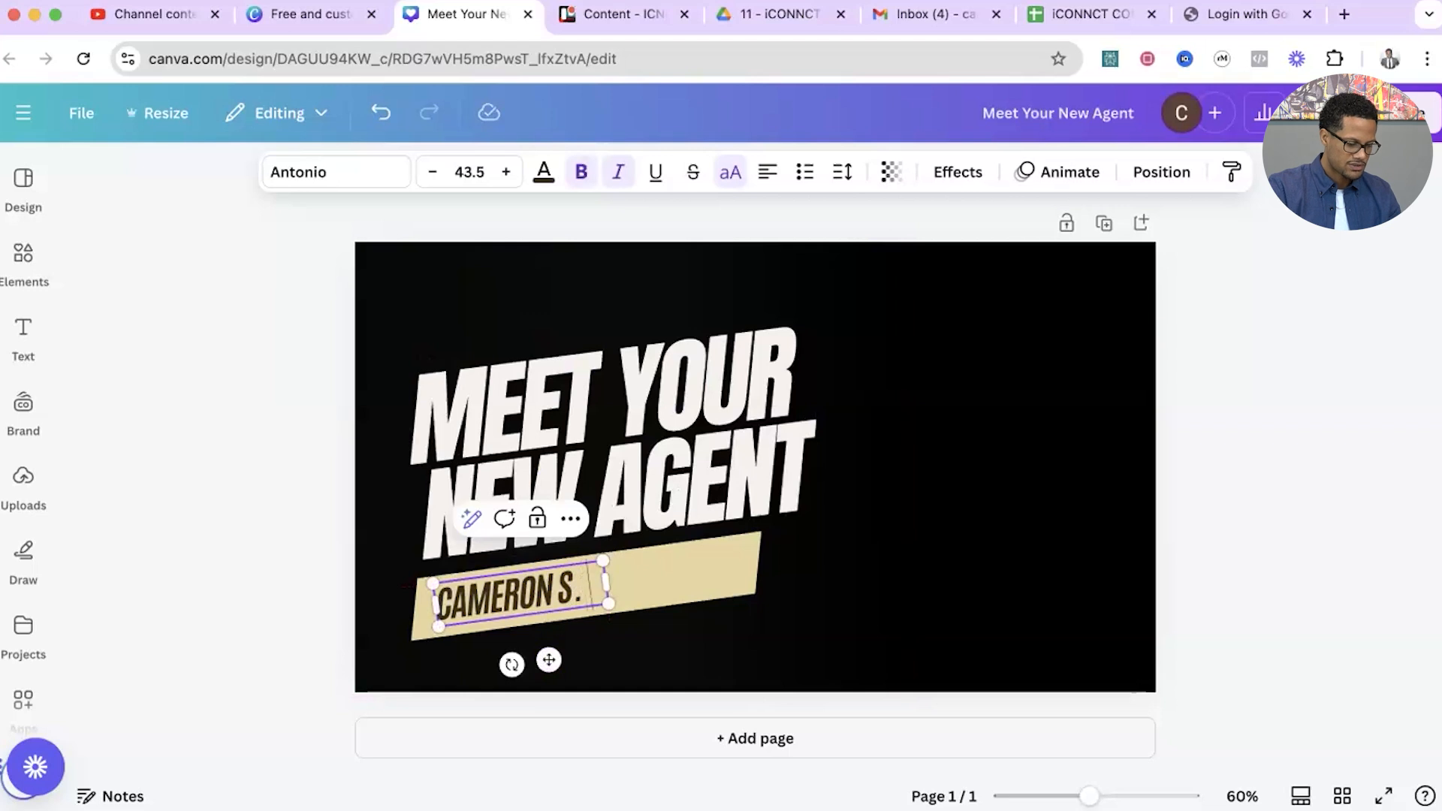
key(Return)
text(EVAN)
key(BackSpace)
key(BackSpace)
key(BackSpace)
key(BackSpace)
key(BackSpace)
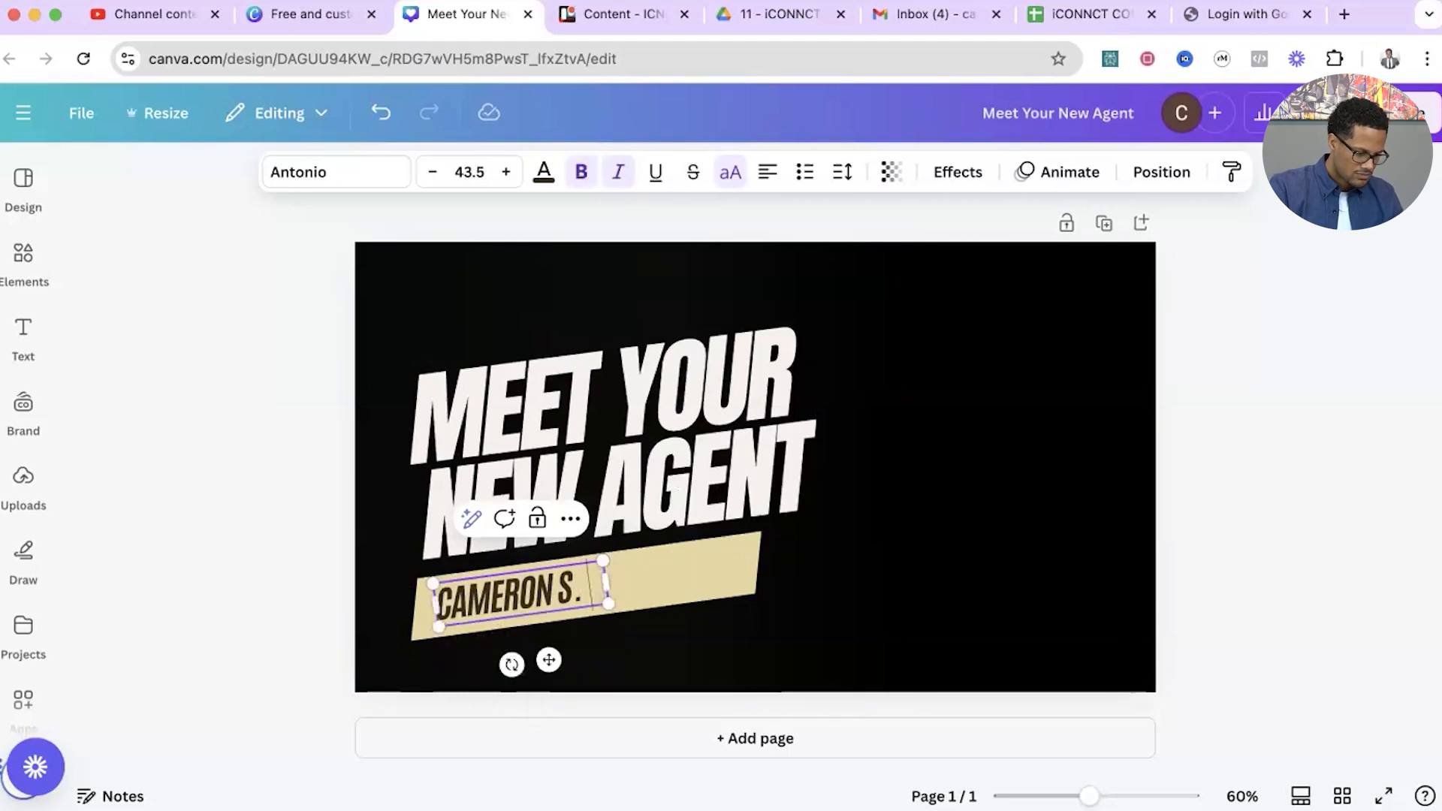
drag(611, 596, 713, 584)
click(814, 583)
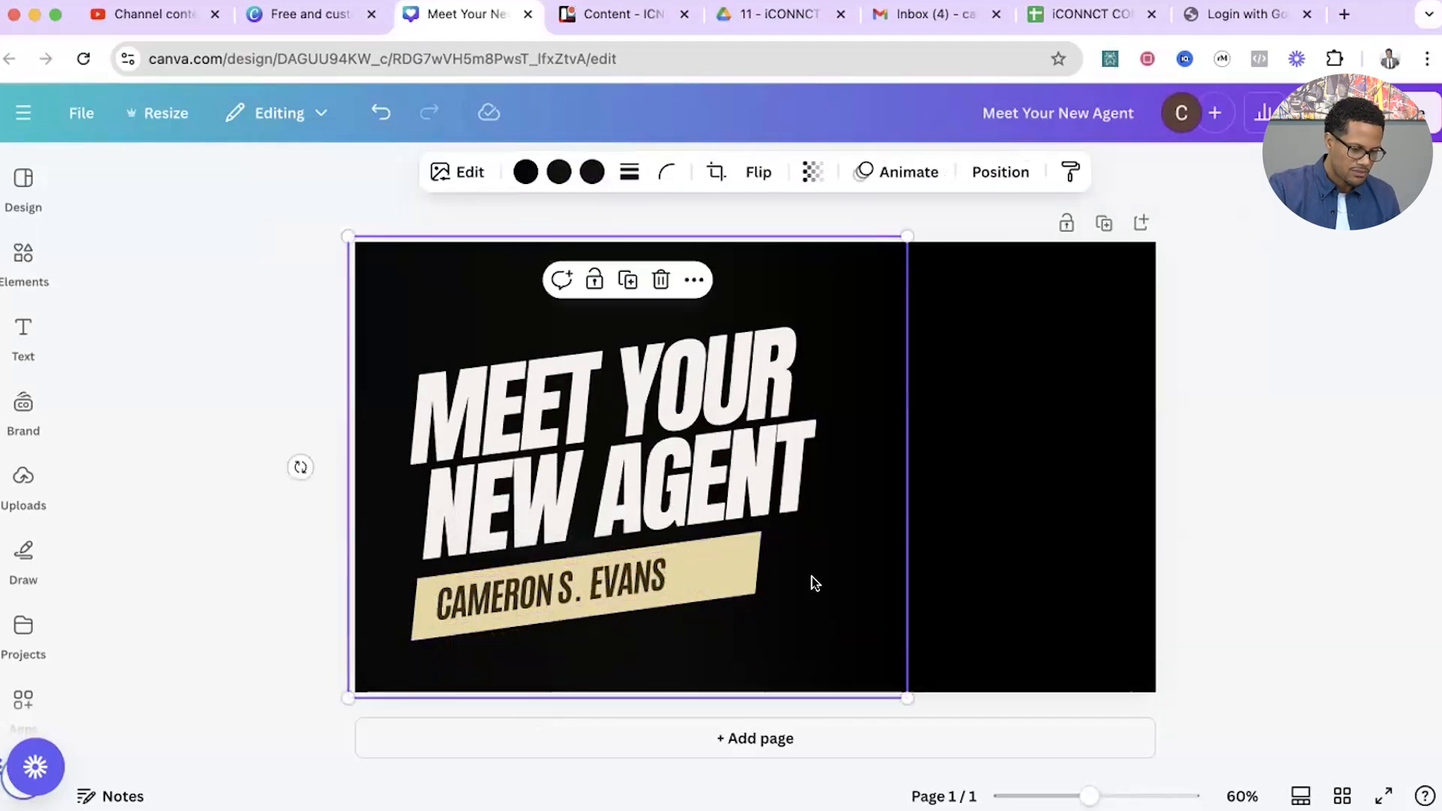
Nudge the agent's name slightly left and shorten the beige banner's right side to fit closely around it.
click(535, 587)
mouse_move(535, 589)
mouse_down()
mouse_move(531, 604)
mouse_move(530, 589)
mouse_up()
click(736, 562)
drag(751, 571, 691, 574)
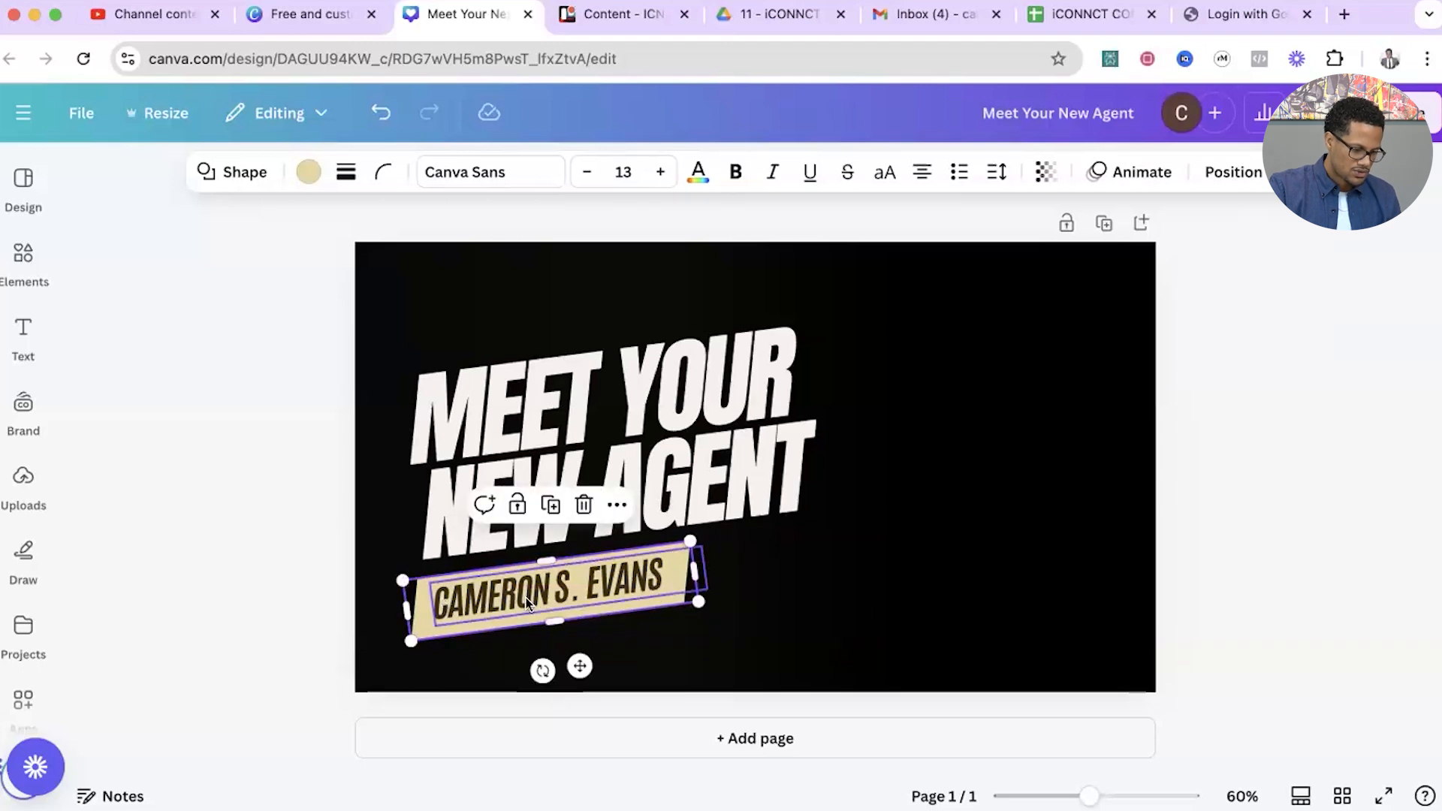
drag(537, 590, 539, 588)
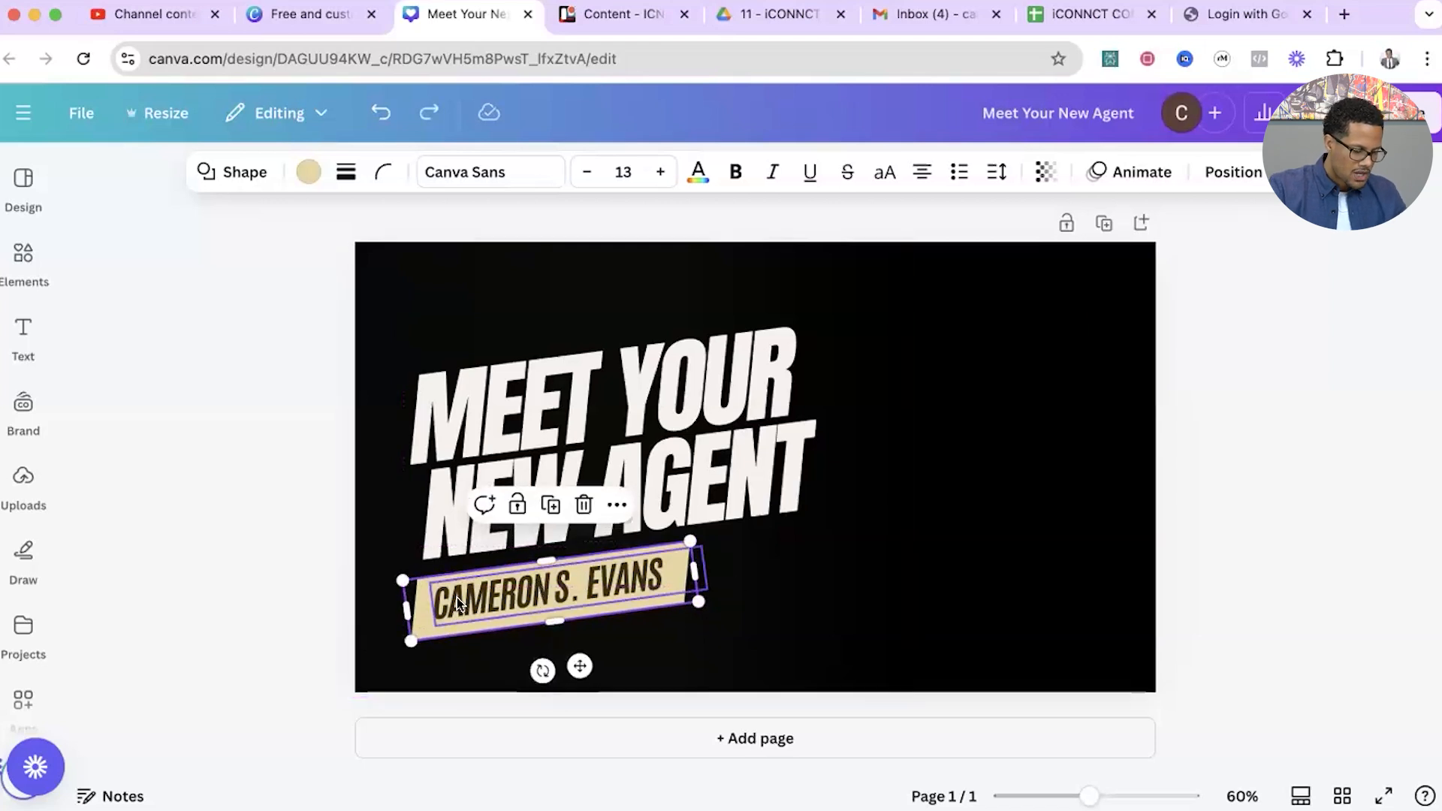
key(super+z)
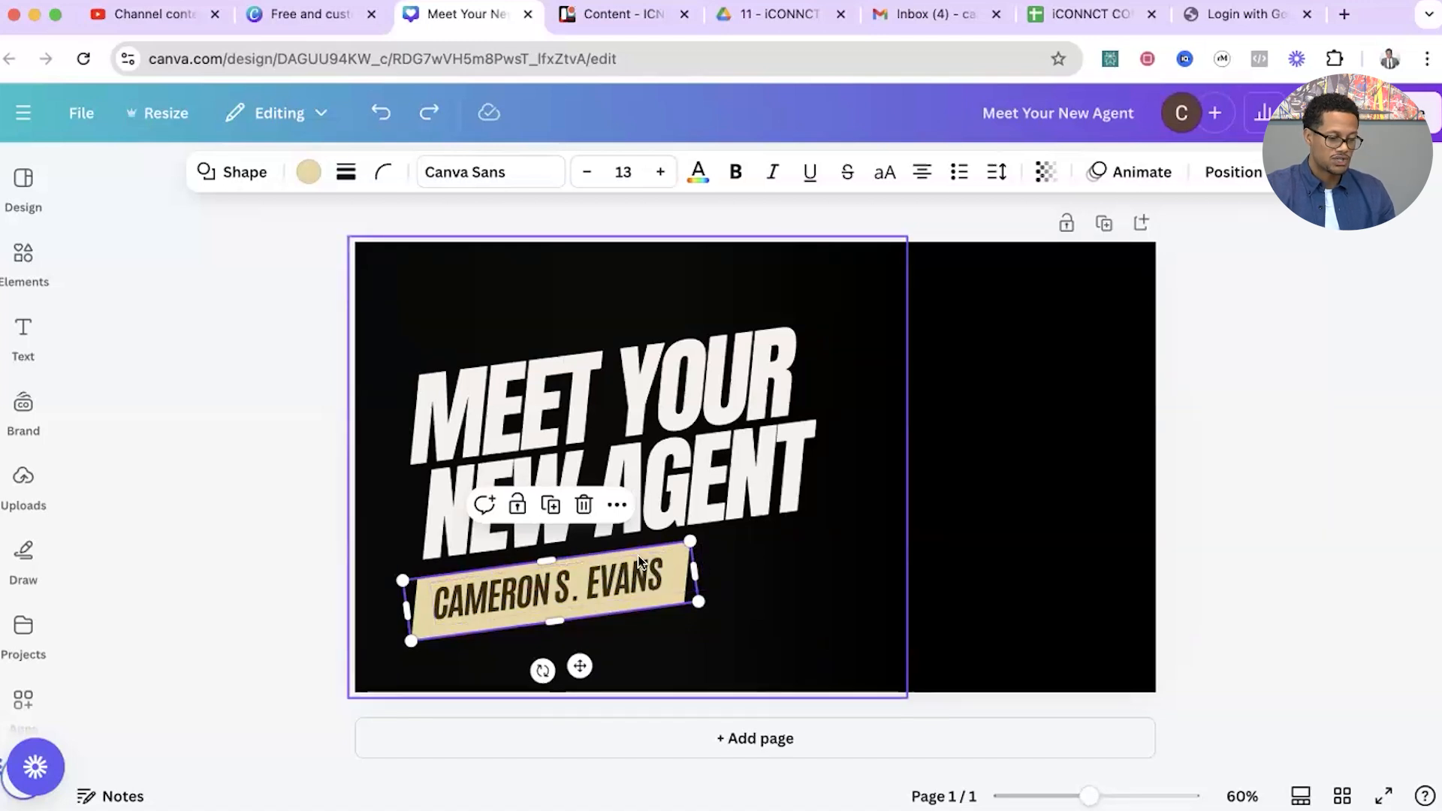
Select the headline, beige banner and agent's name together and move them slightly up on the page.
shift+click(574, 572)
shift+click(637, 417)
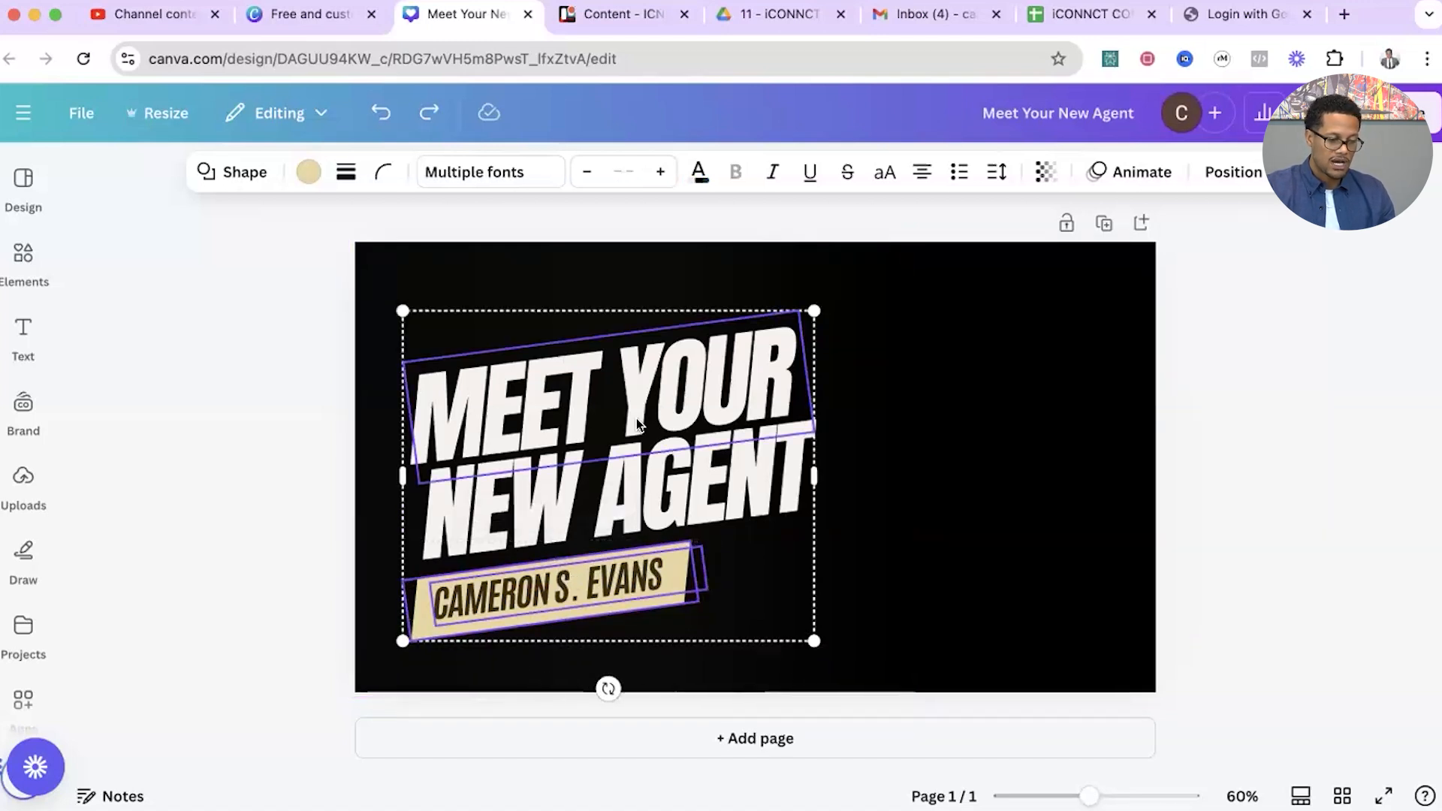
drag(734, 406, 708, 371)
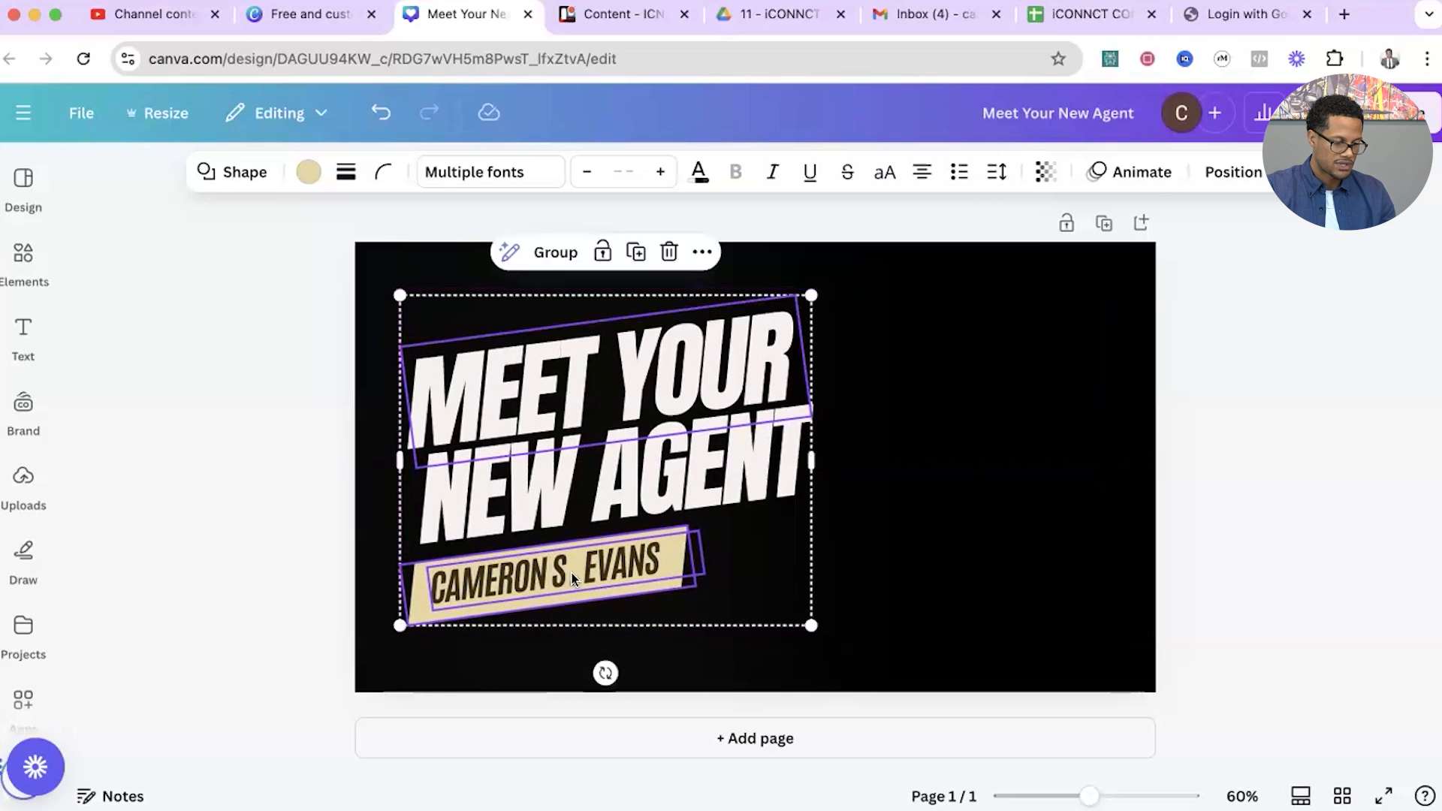
click(892, 522)
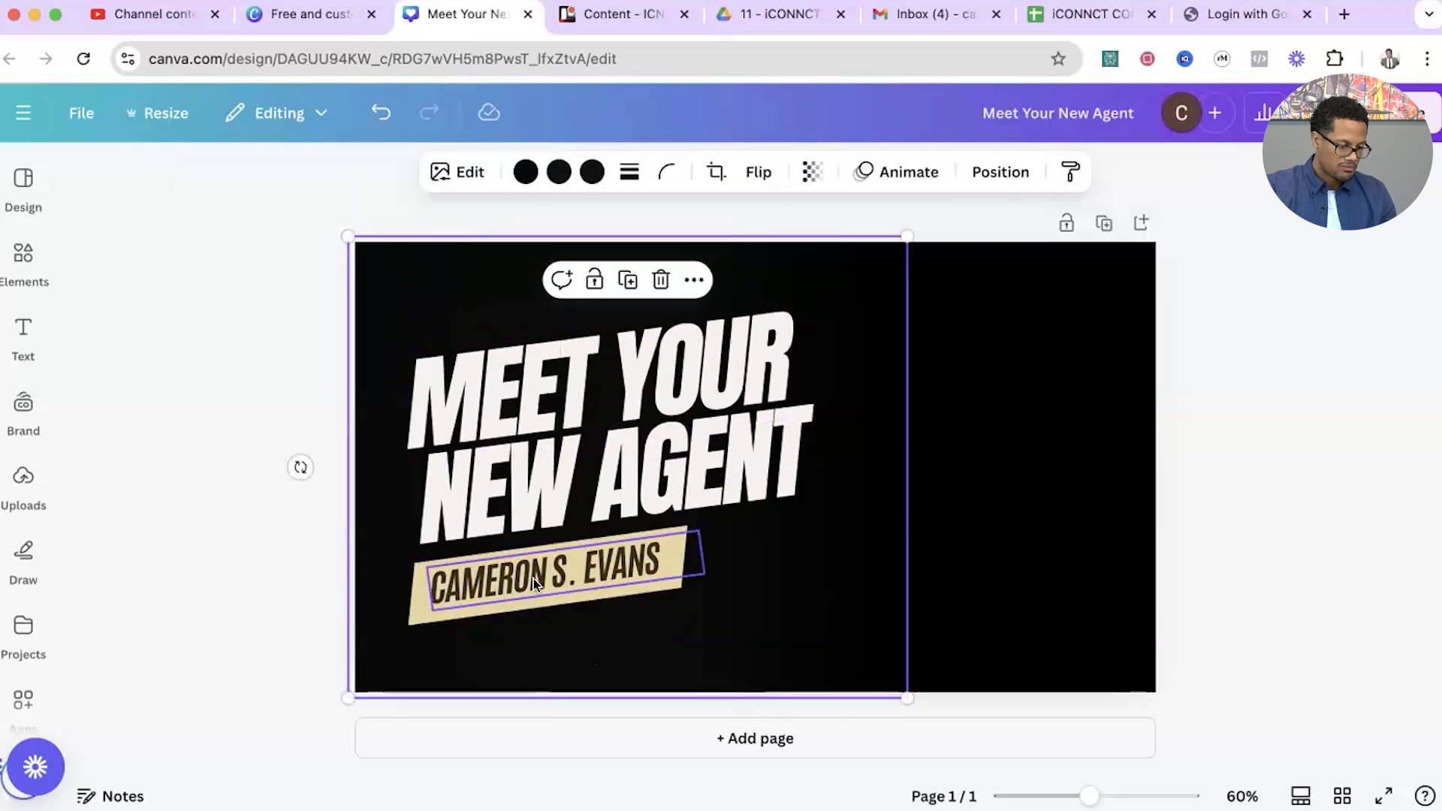
Enlarge the agent's name and beige banner together and shift them right so they sit centred beneath the headline.
click(587, 572)
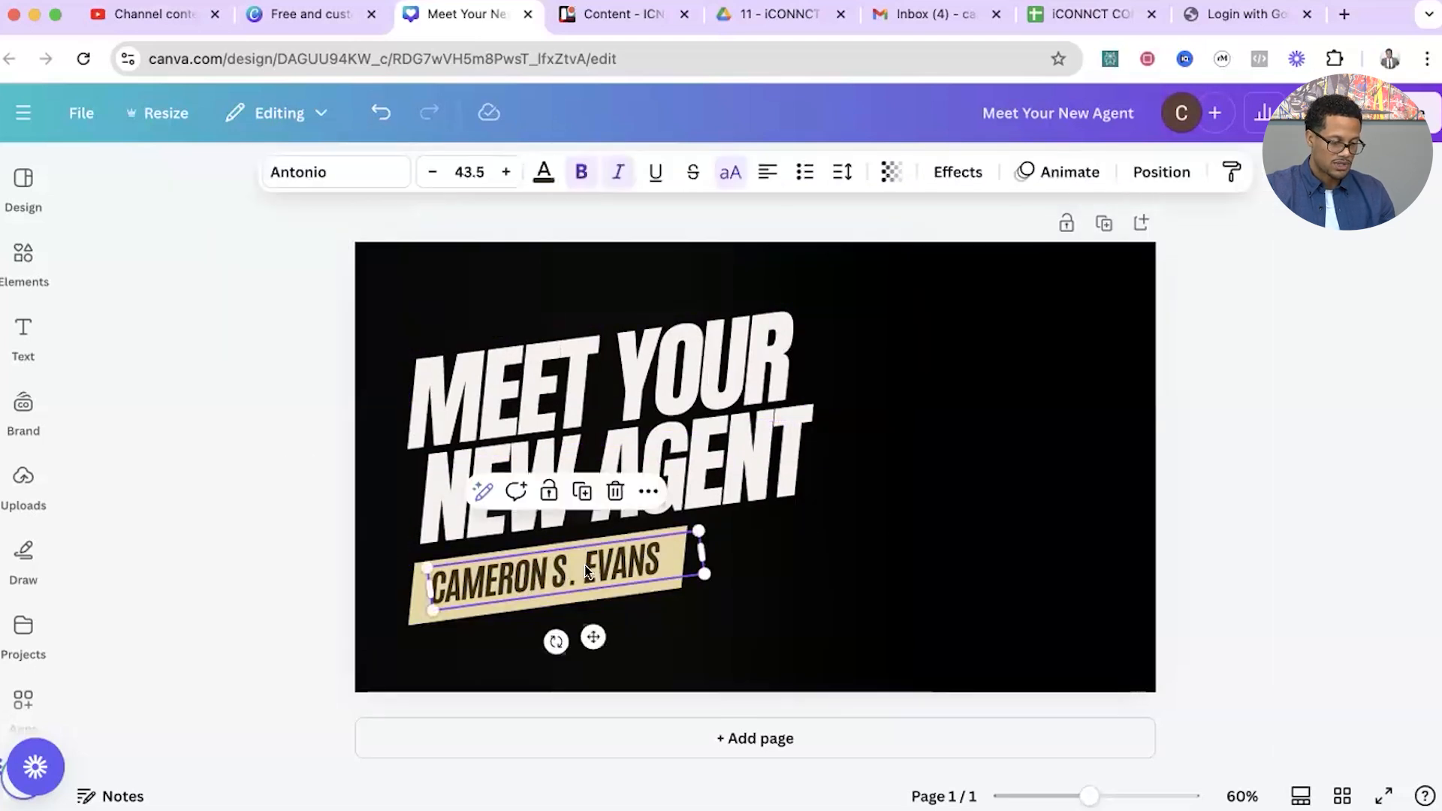
shift+click(413, 610)
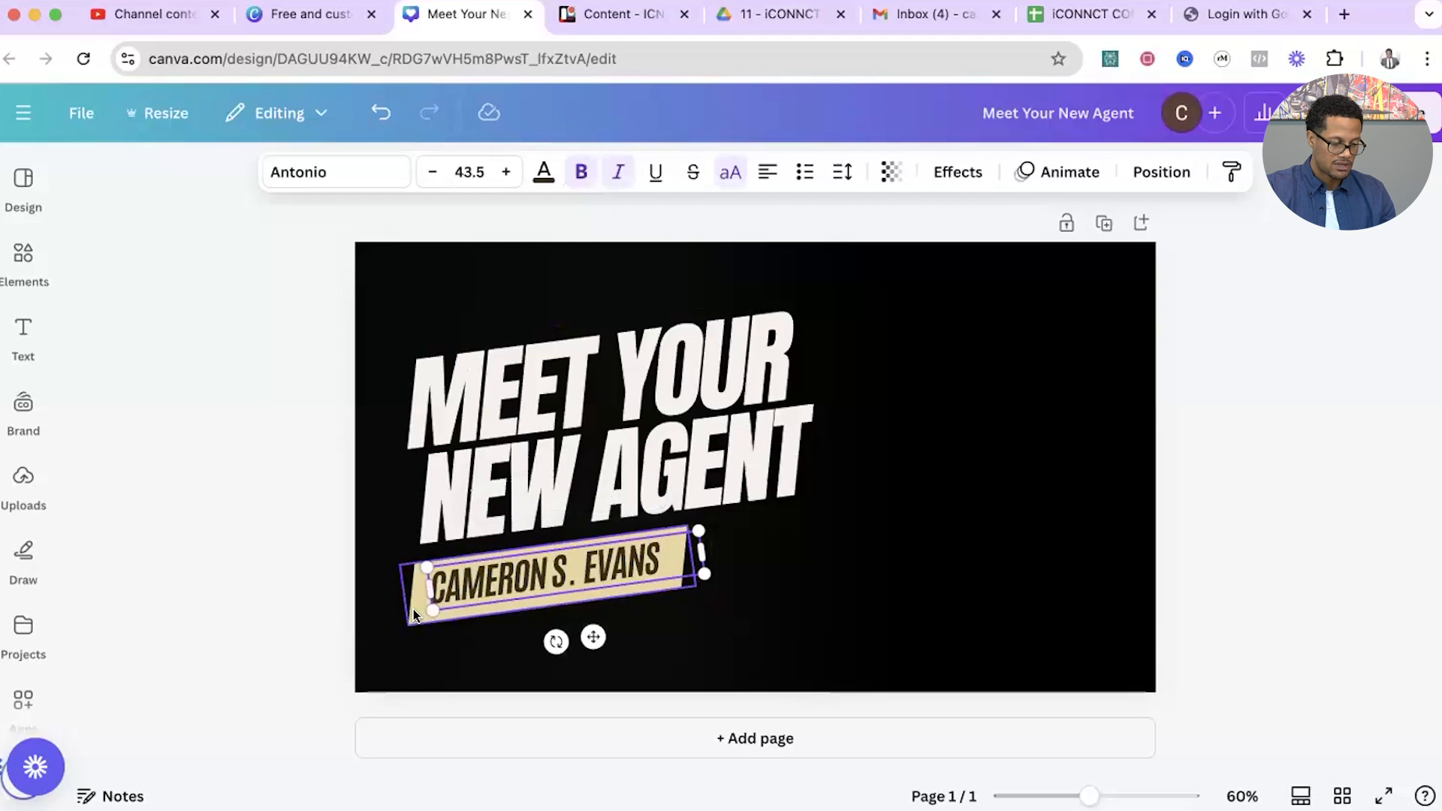
drag(704, 625, 760, 634)
drag(632, 569, 661, 556)
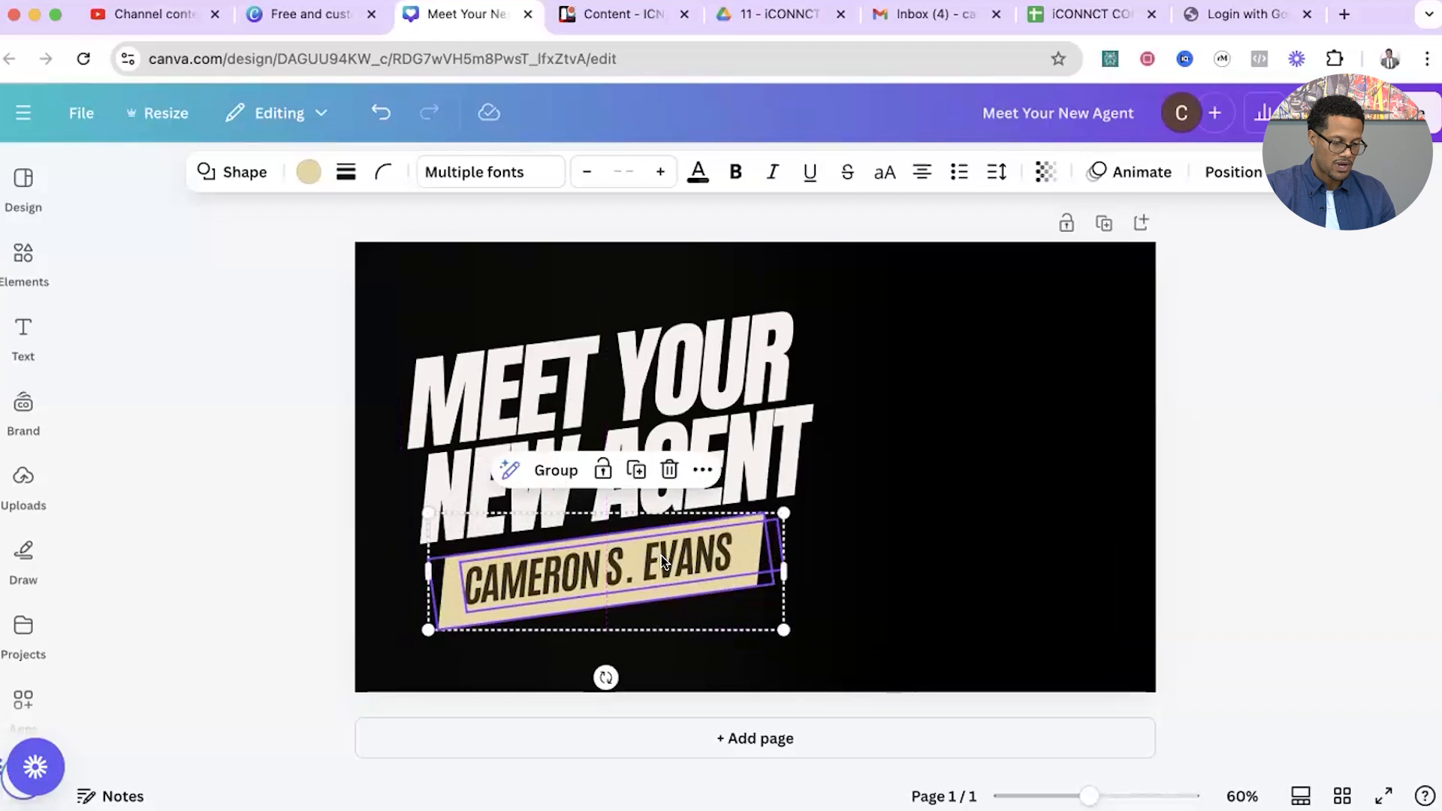
click(1191, 457)
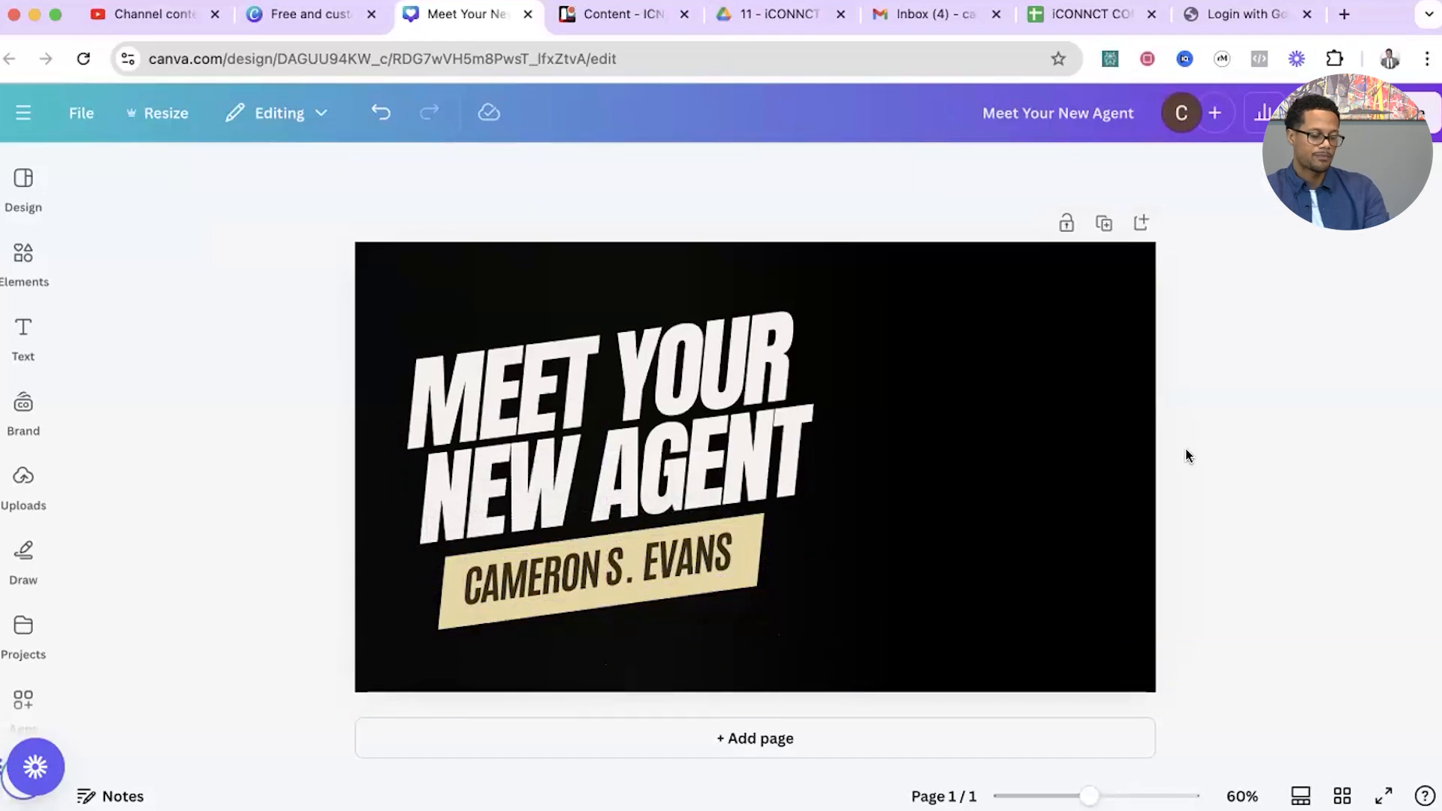
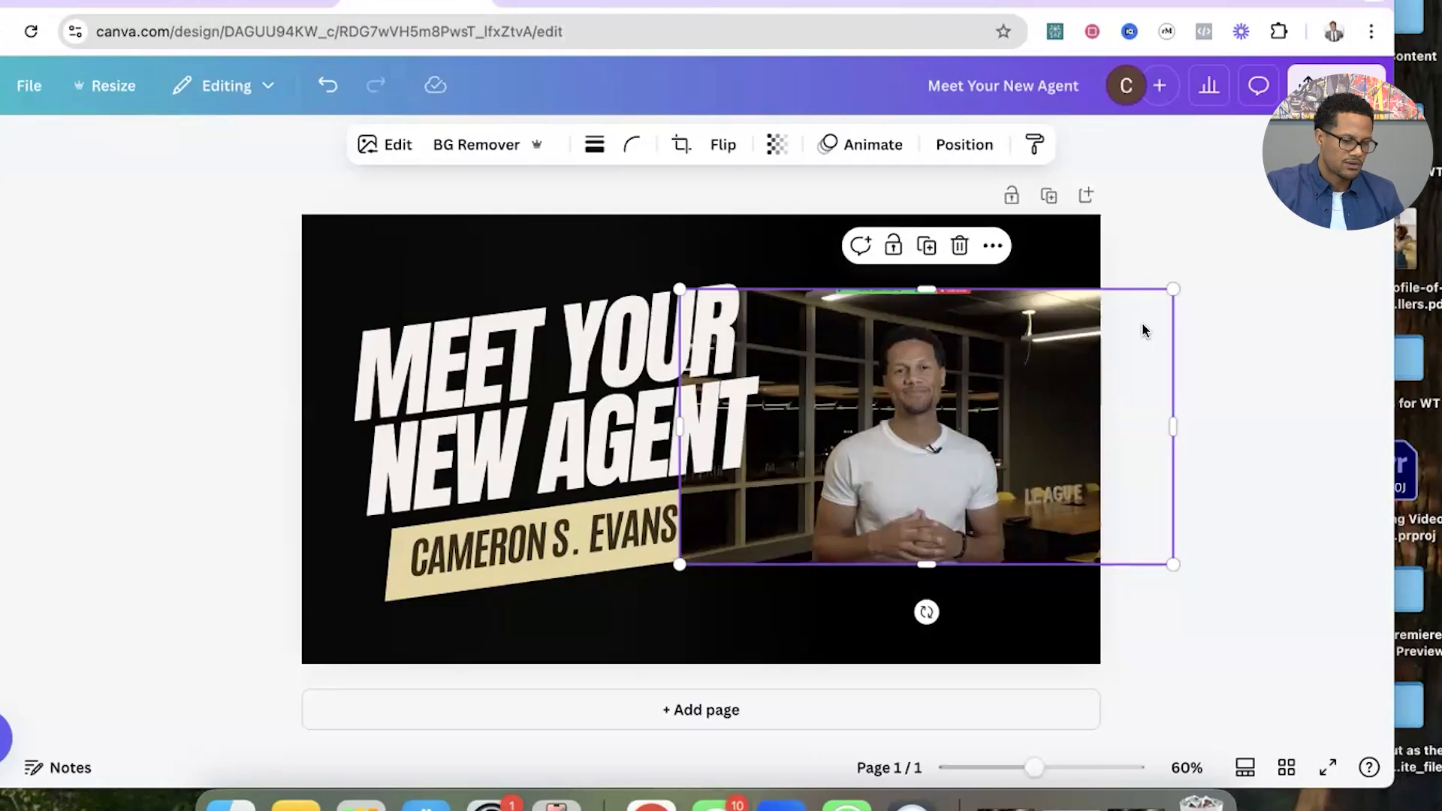
Enlarge the agent's photo to fill the page's full height and place the man to the right of the headline.
drag(1174, 289, 1330, 202)
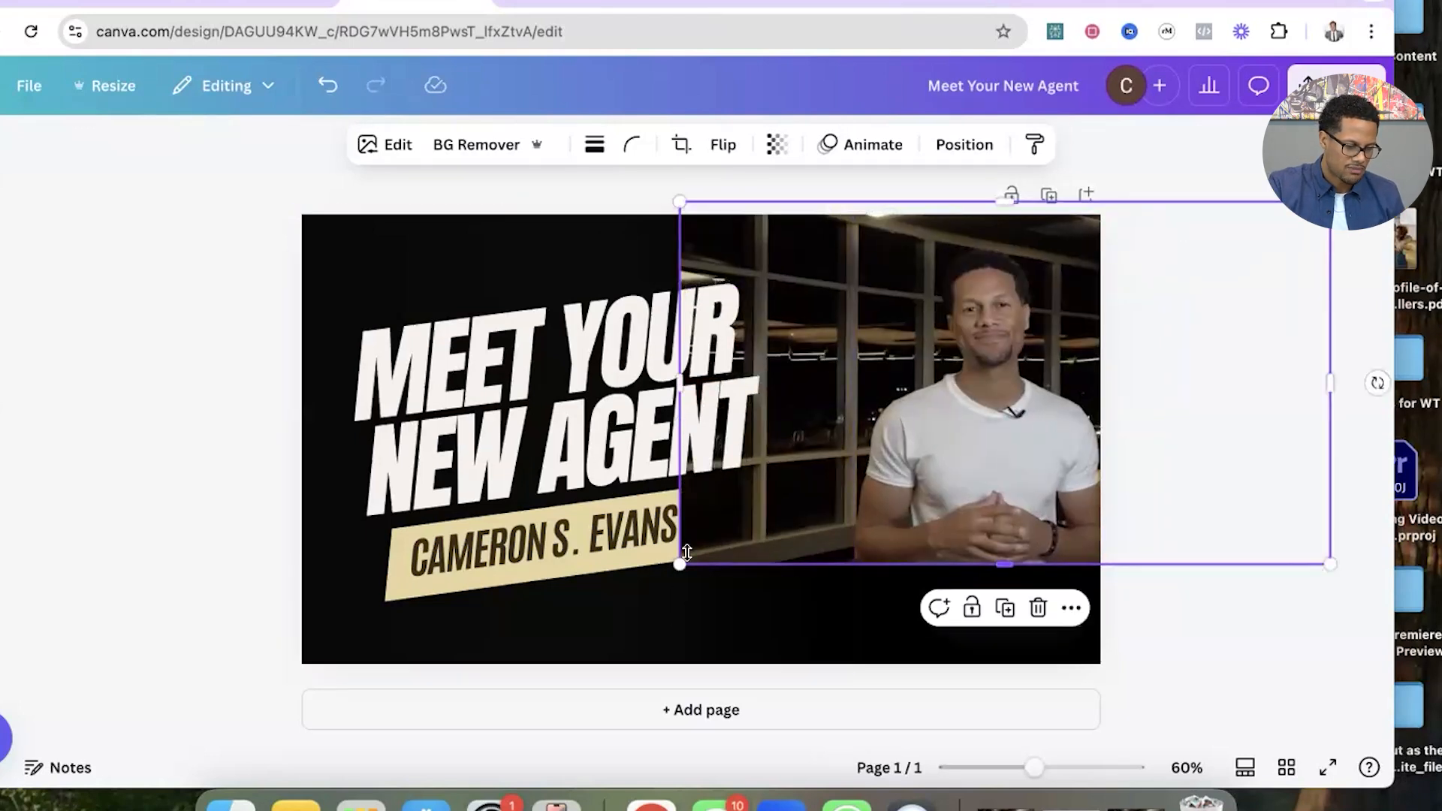
drag(686, 553, 444, 732)
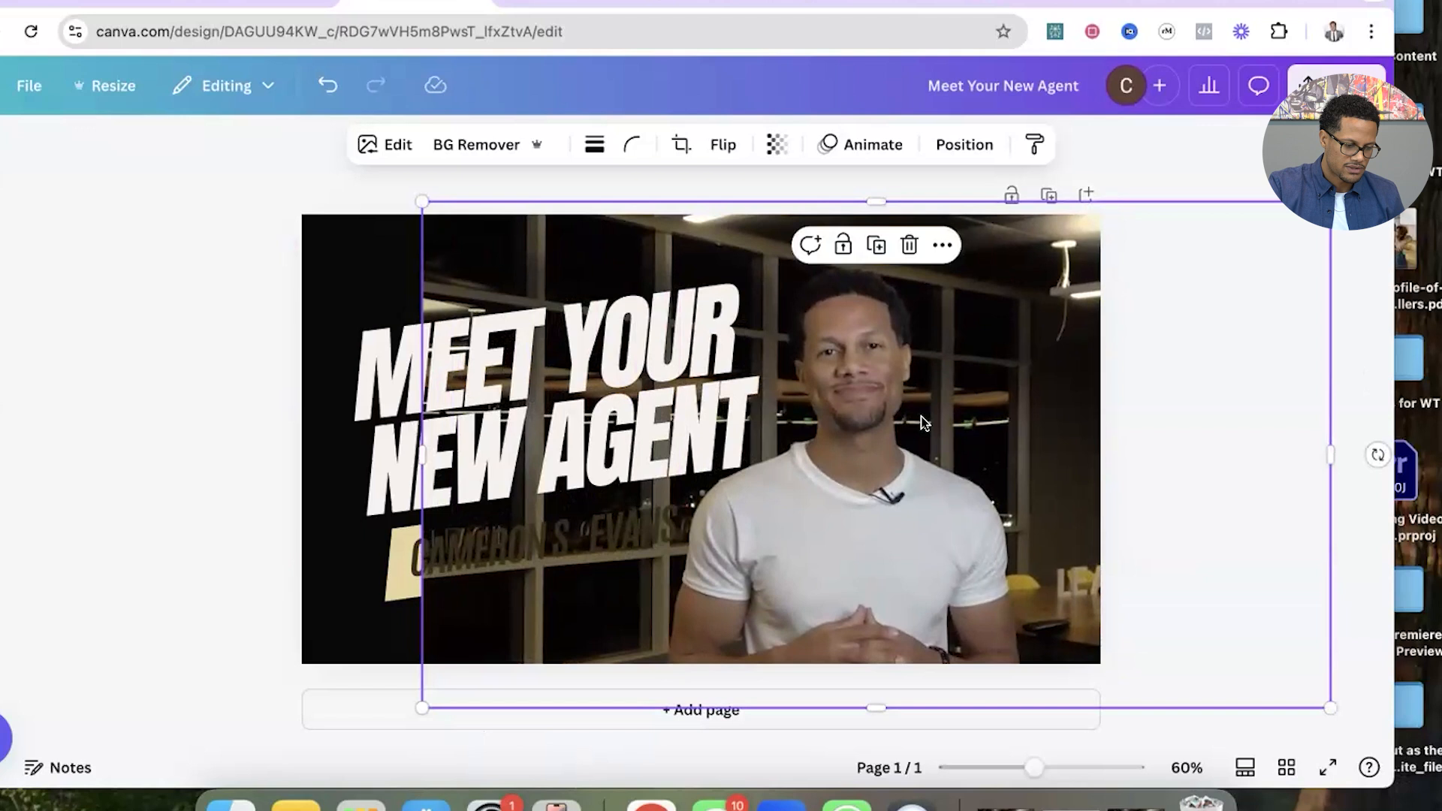
drag(908, 432, 953, 392)
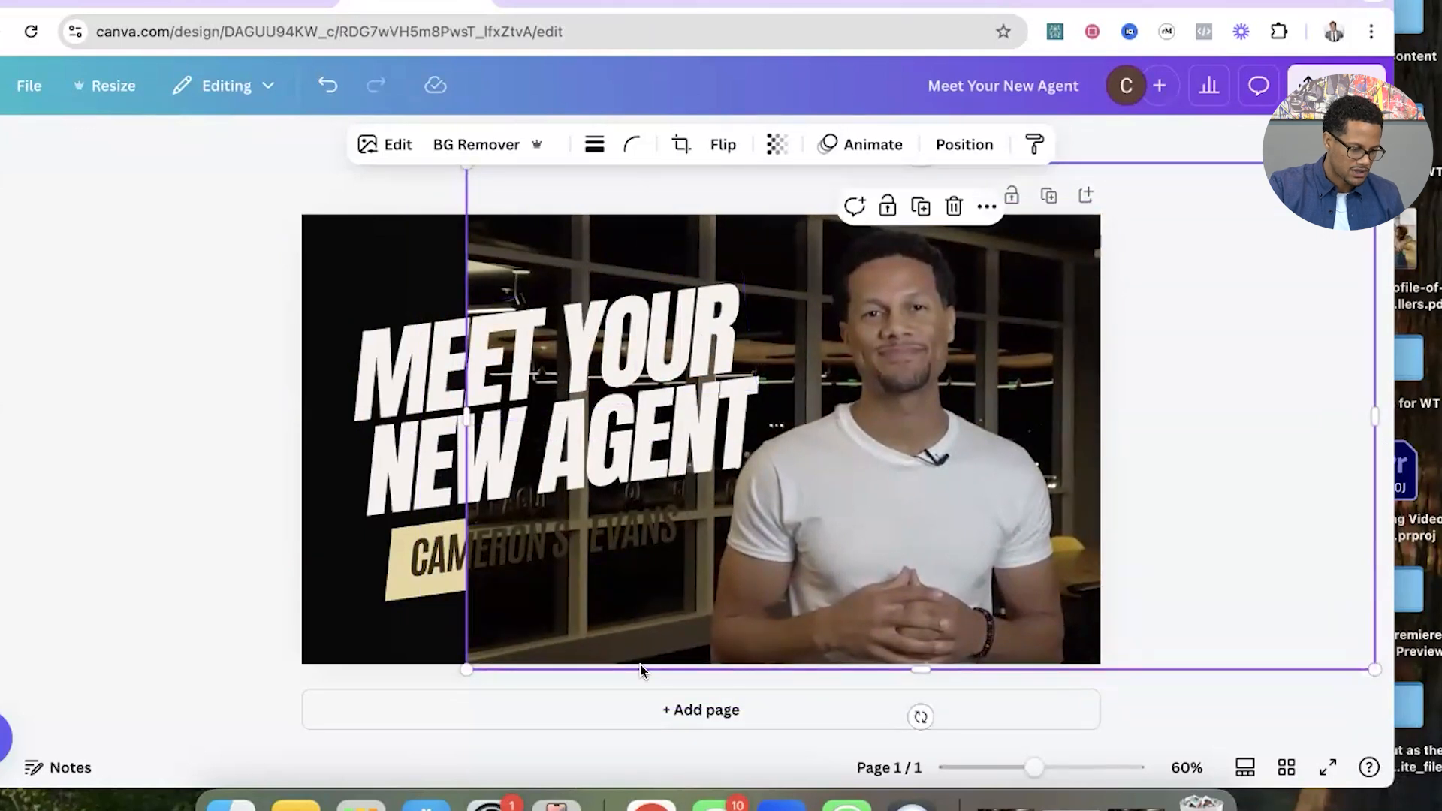
drag(466, 669, 425, 692)
drag(906, 452, 936, 449)
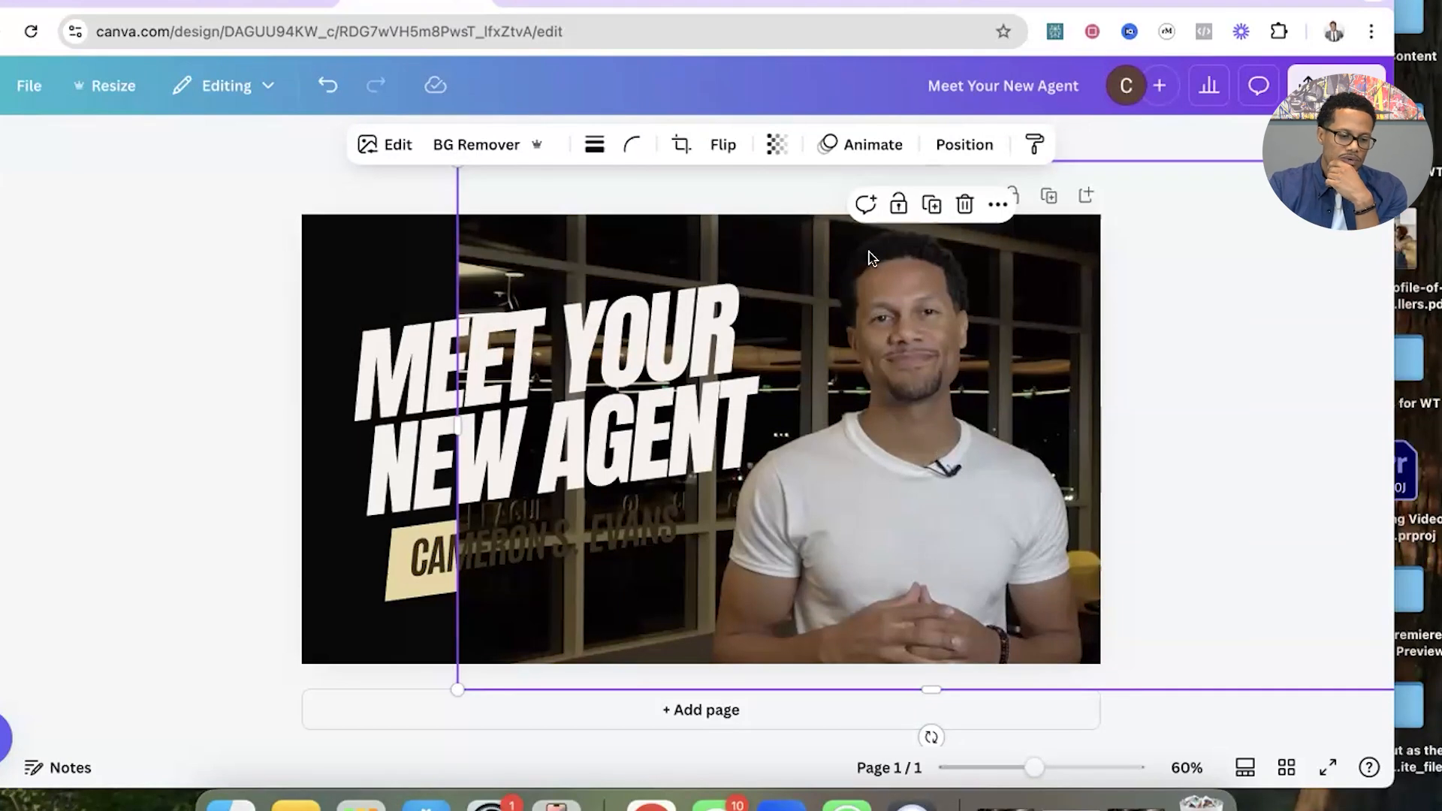
Move the agent's photo layer beneath the black gradient, directly above the background, and enlarge and reposition the photo slightly.
click(968, 147)
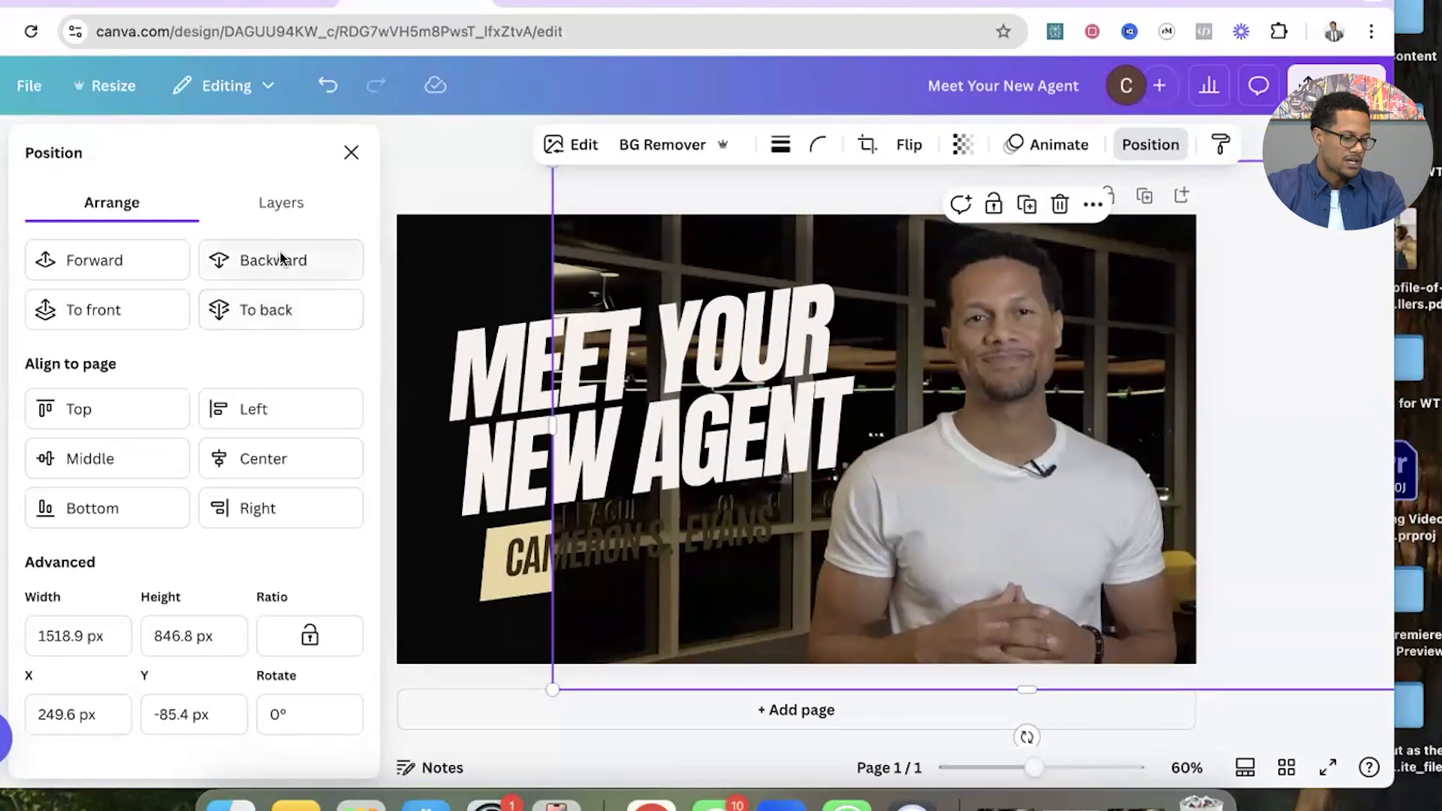
click(283, 201)
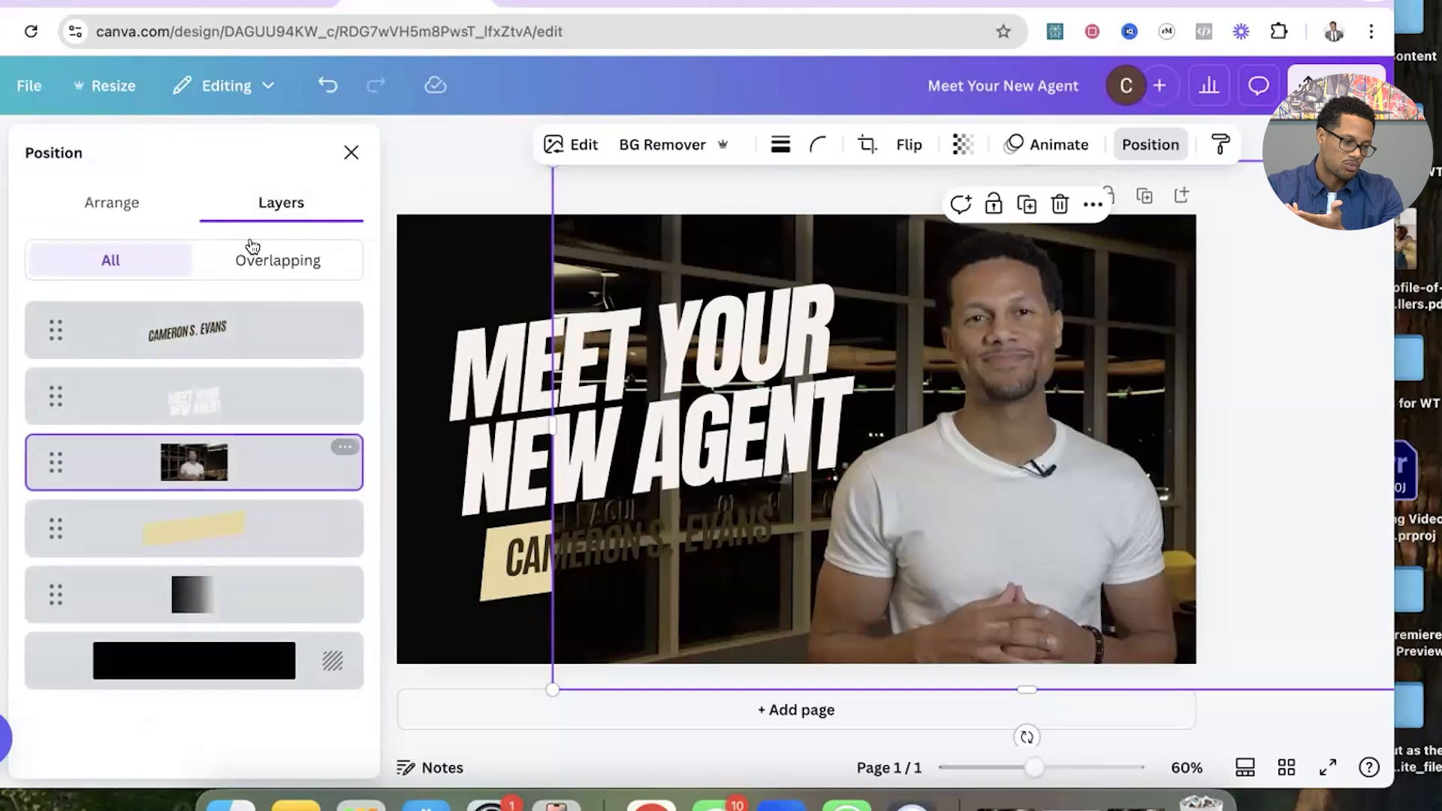
mouse_move(195, 463)
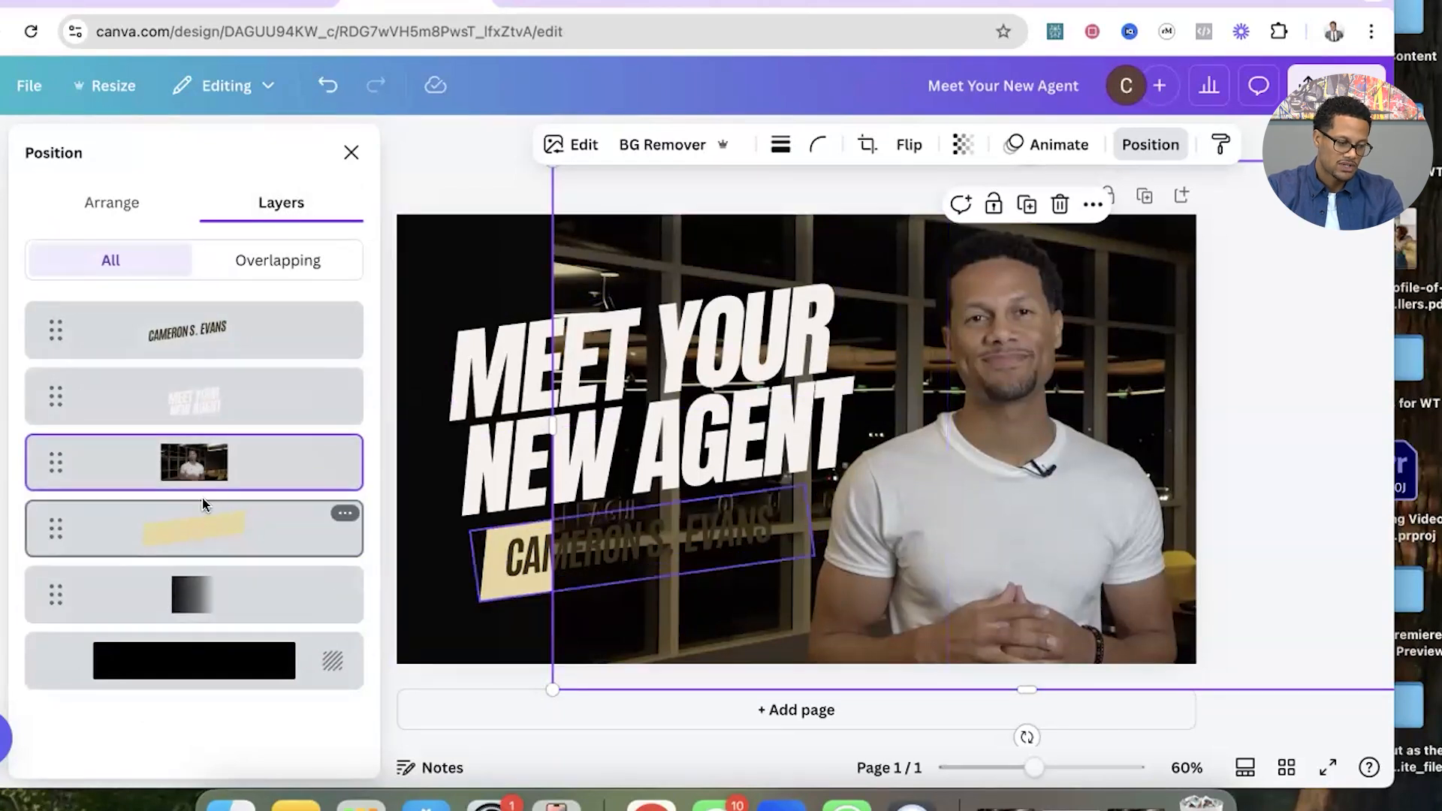
drag(199, 466, 202, 610)
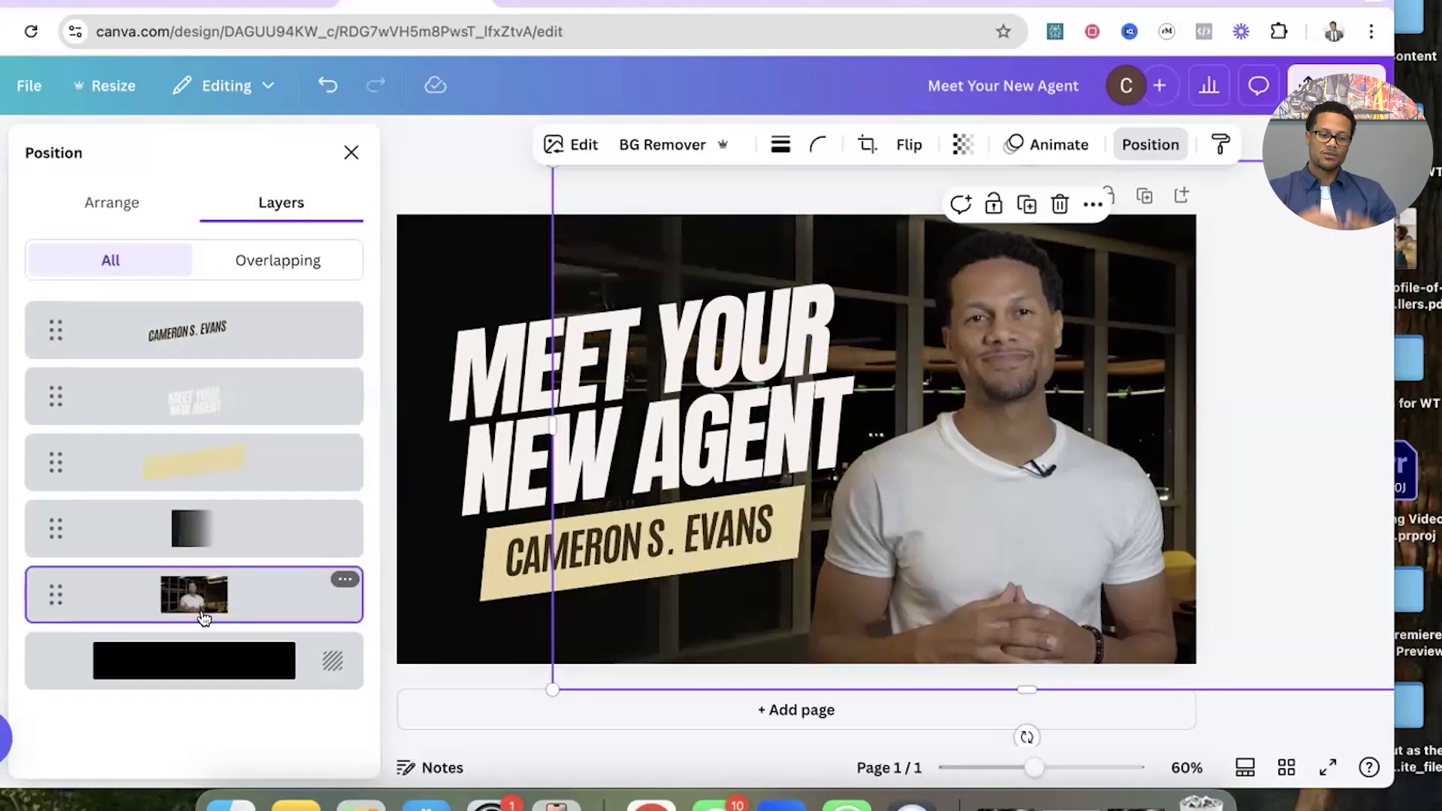
click(351, 152)
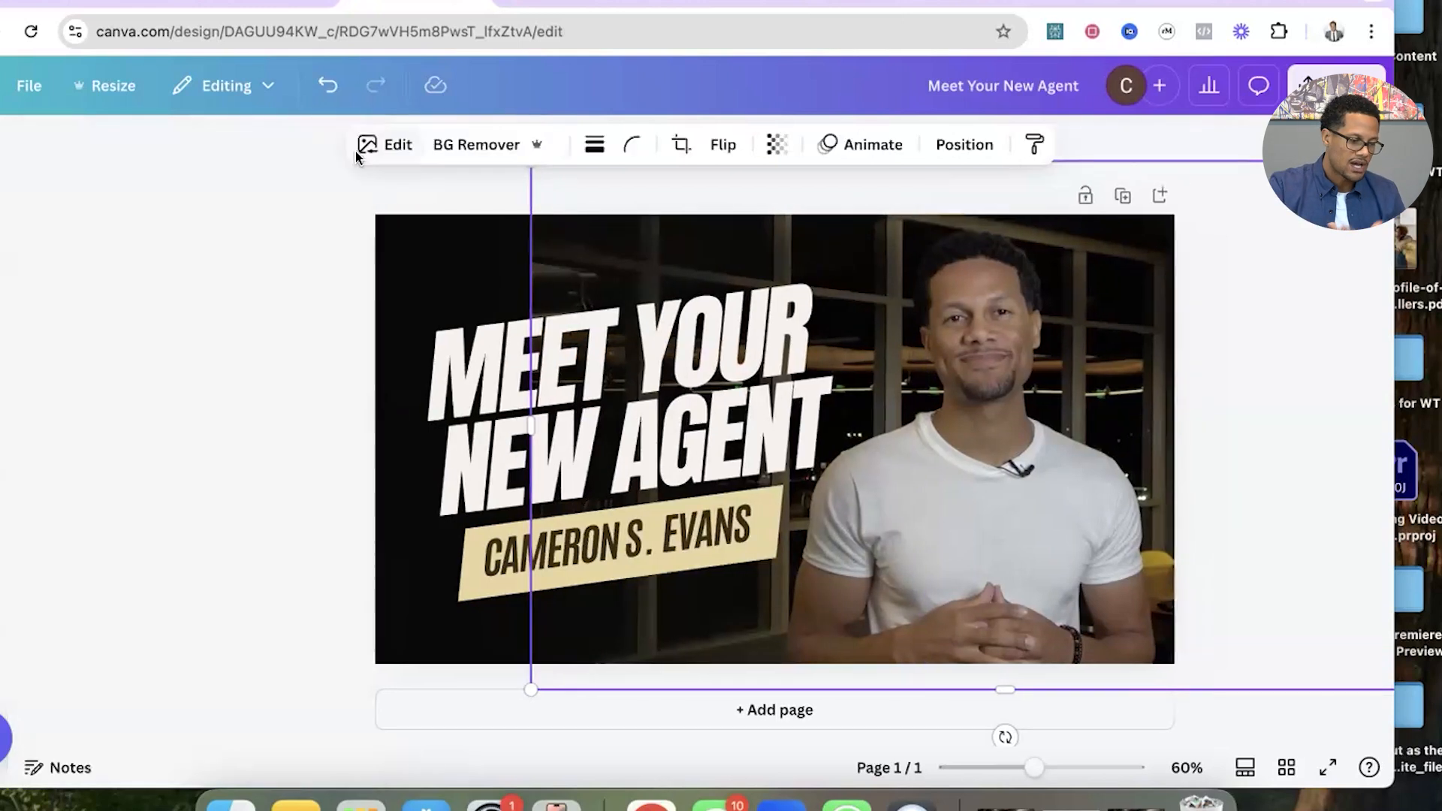
drag(456, 689, 413, 745)
drag(886, 444, 900, 430)
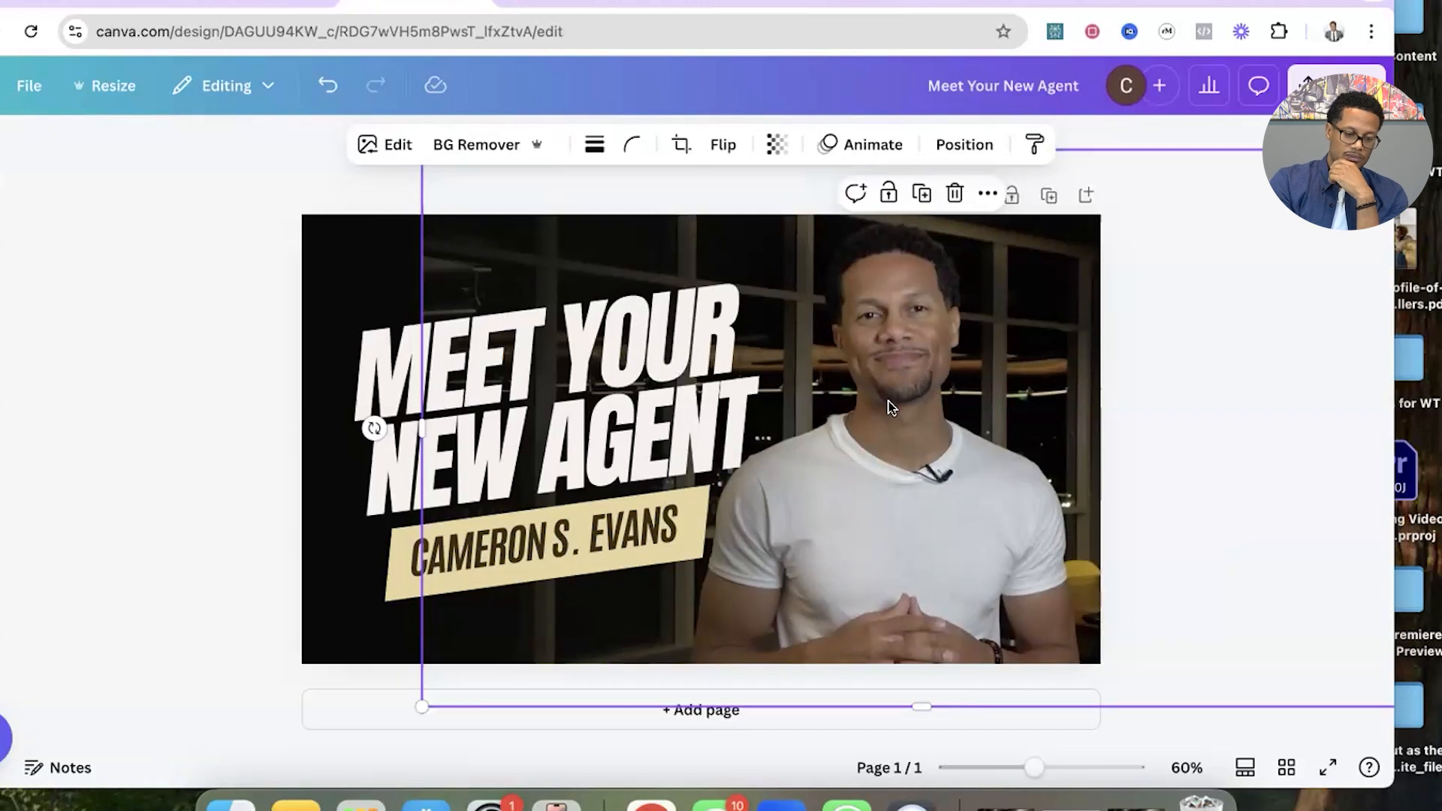
key(super+v)
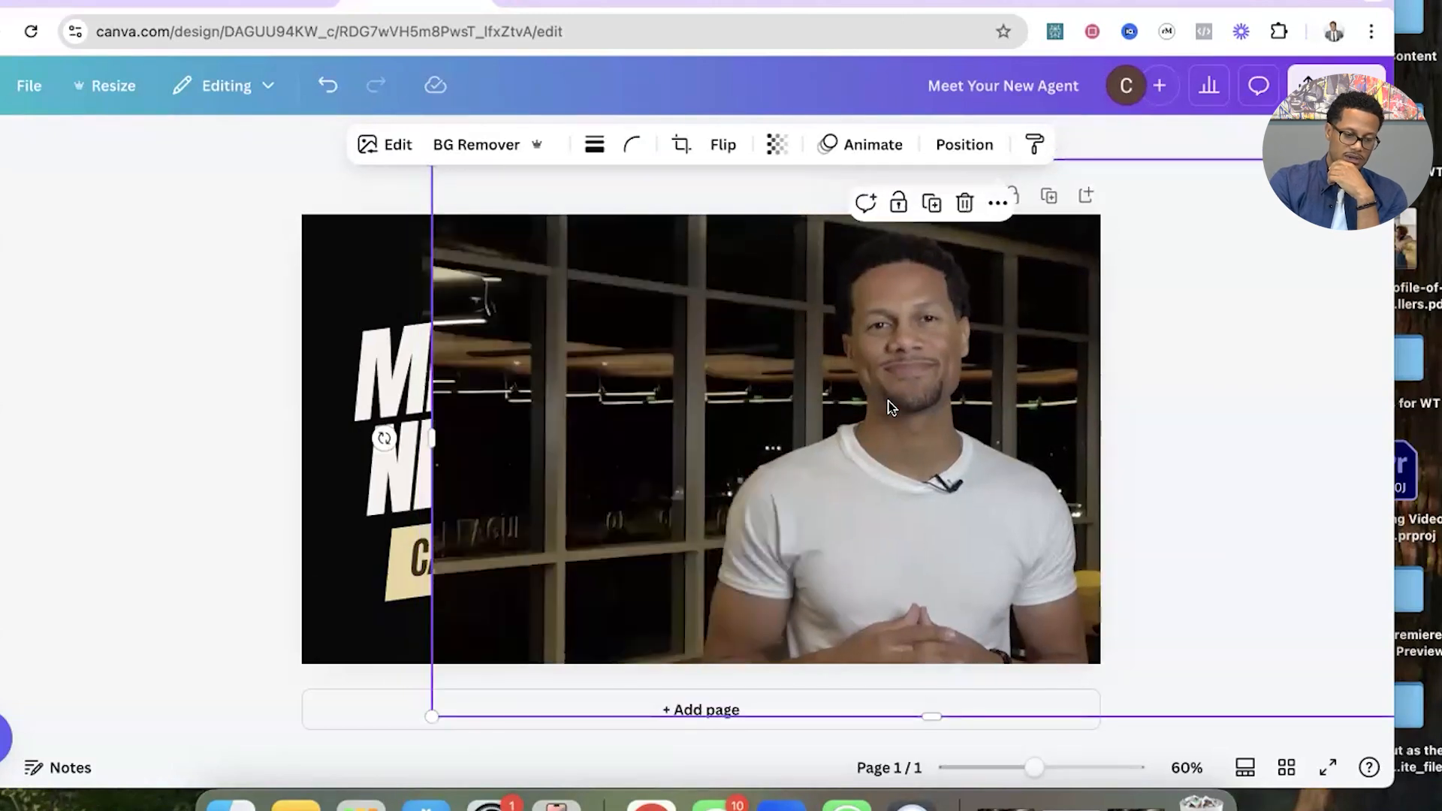
drag(929, 380, 917, 376)
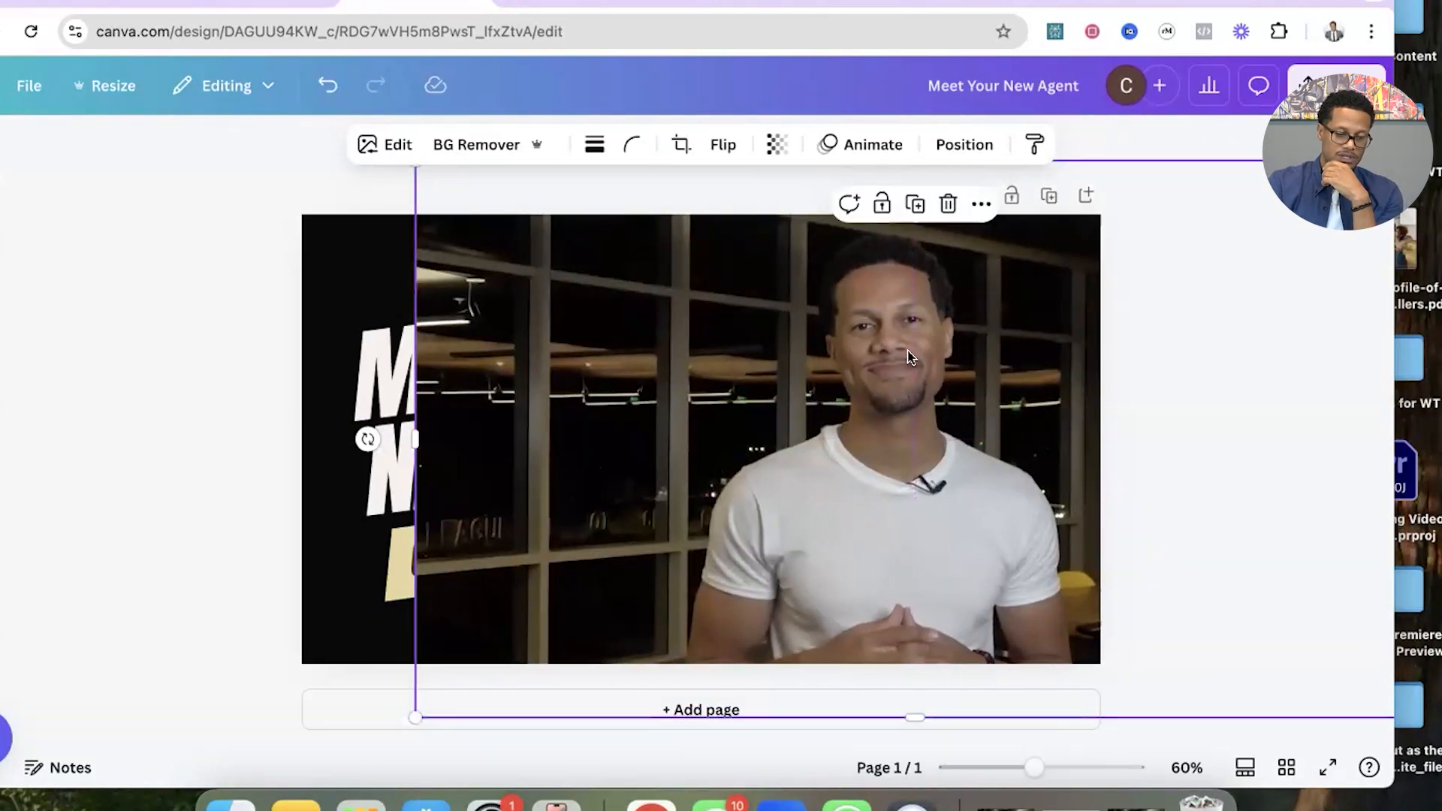
key(BackSpace)
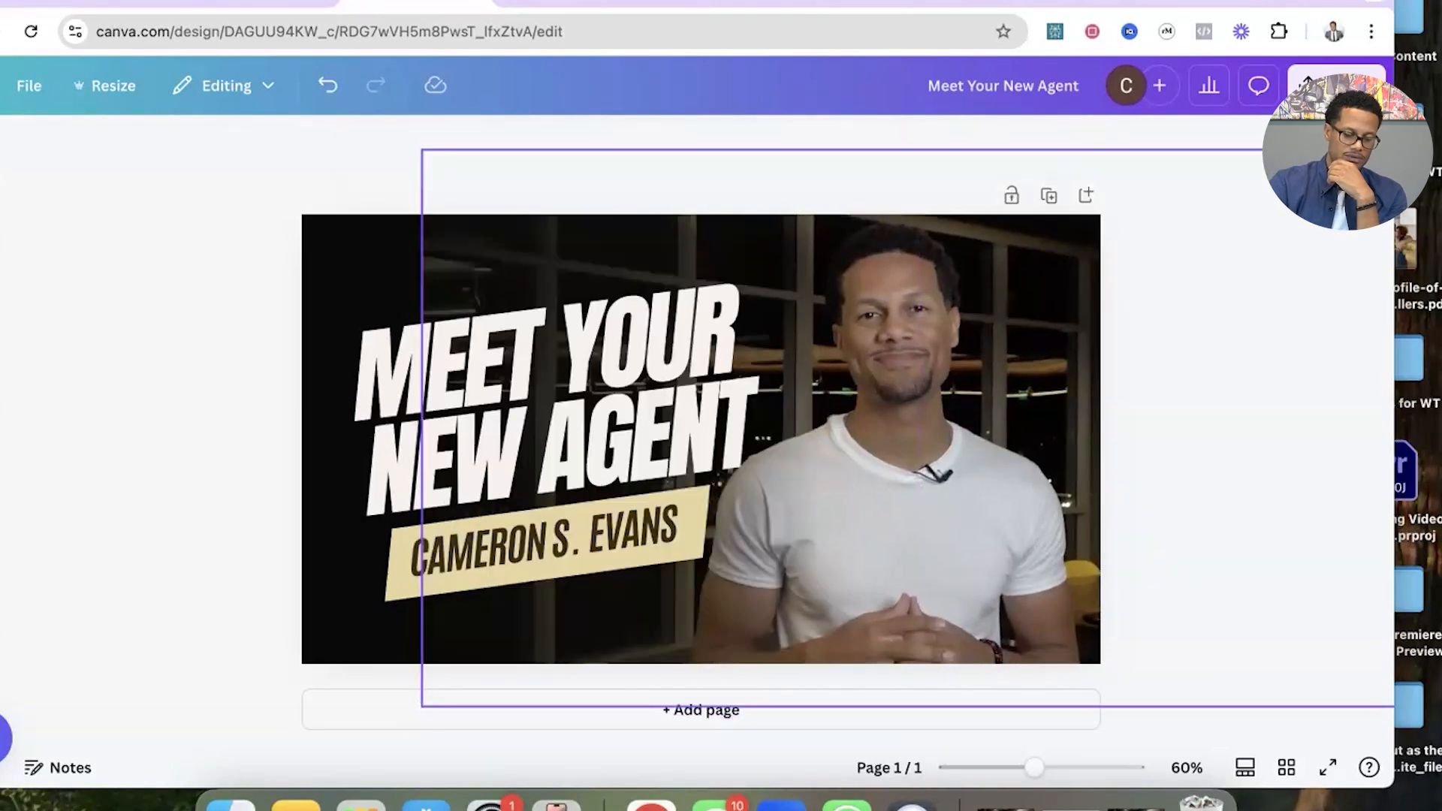
Duplicate the agent's photo, remove the copy's background and align the cutout exactly over the original photo.
right_click(882, 396)
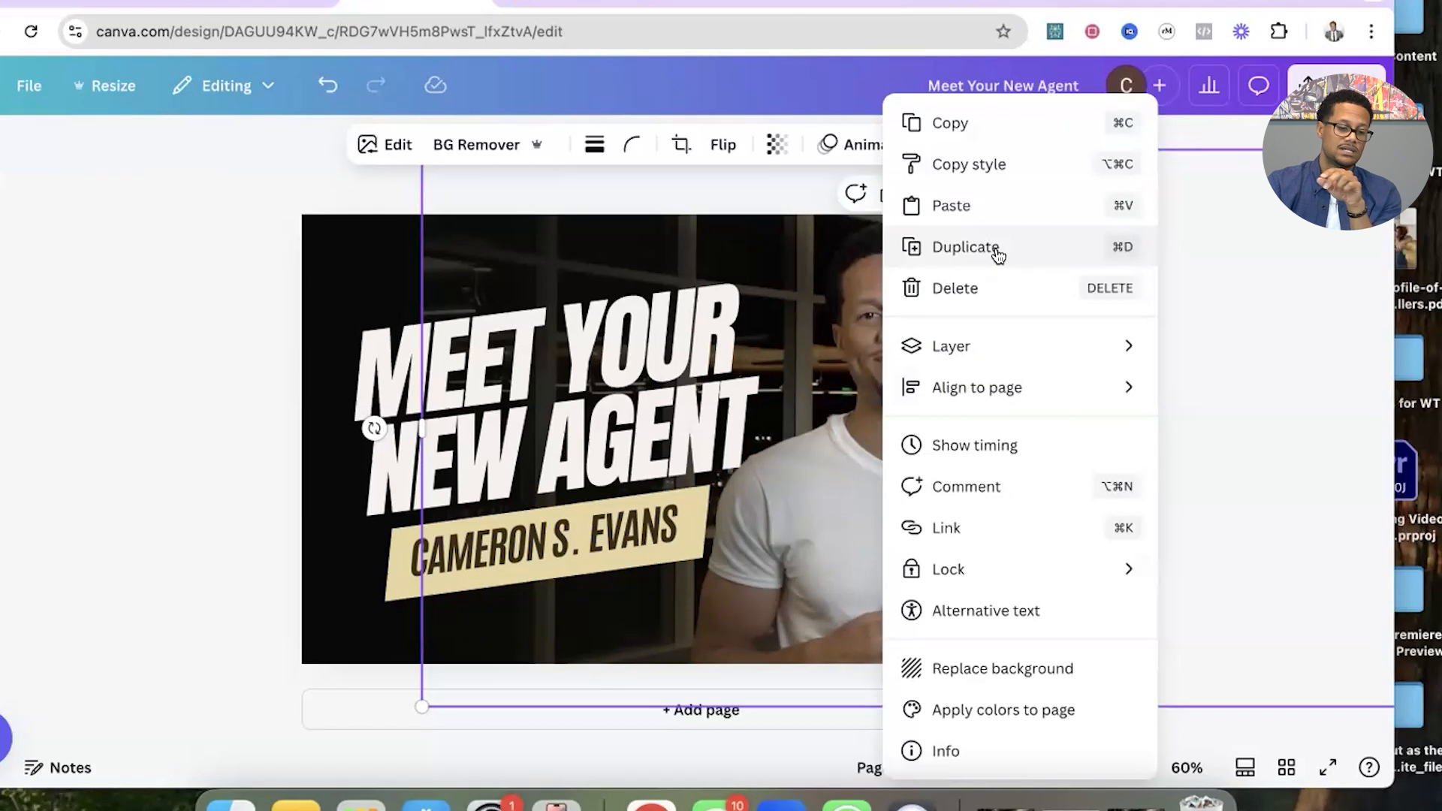
click(965, 247)
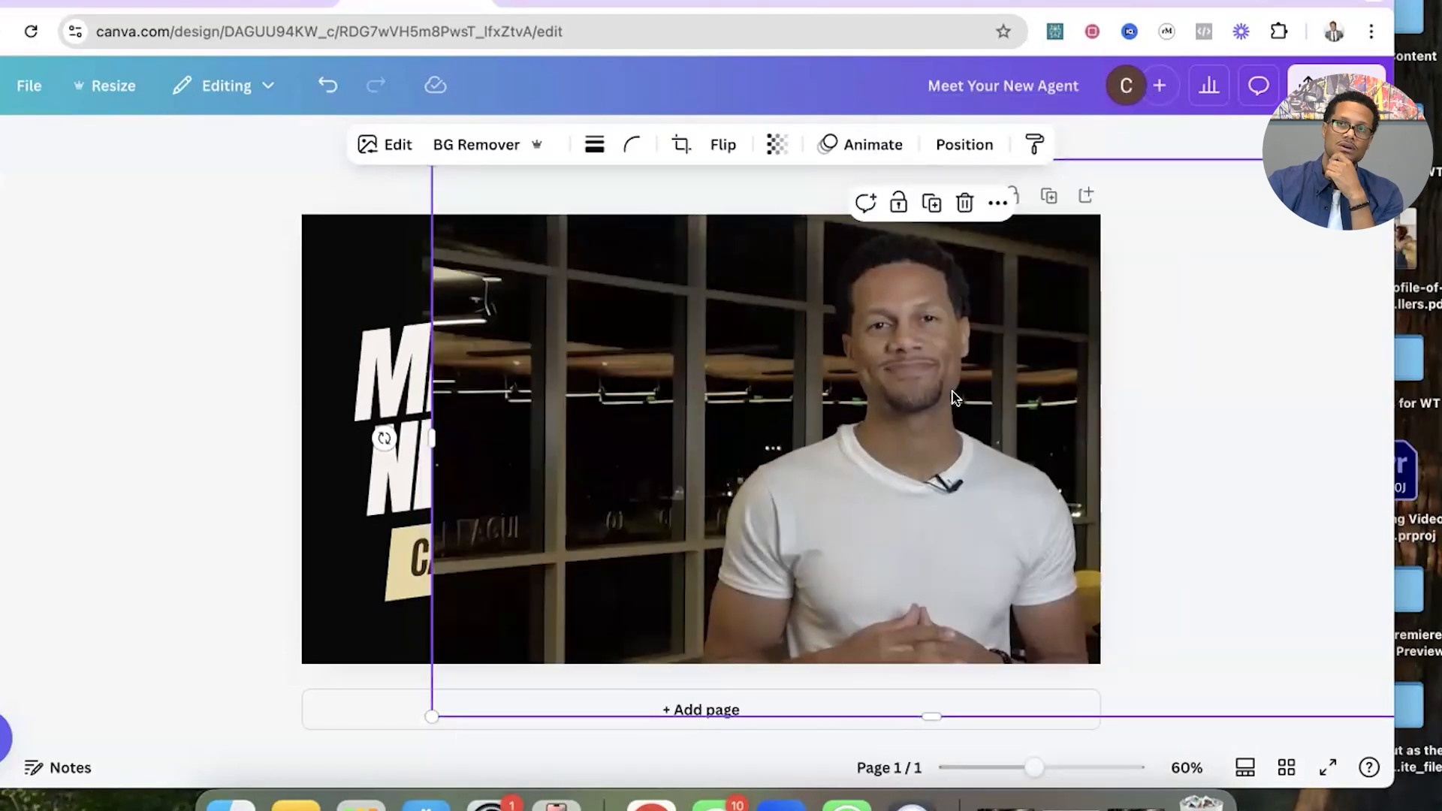
drag(938, 402, 927, 391)
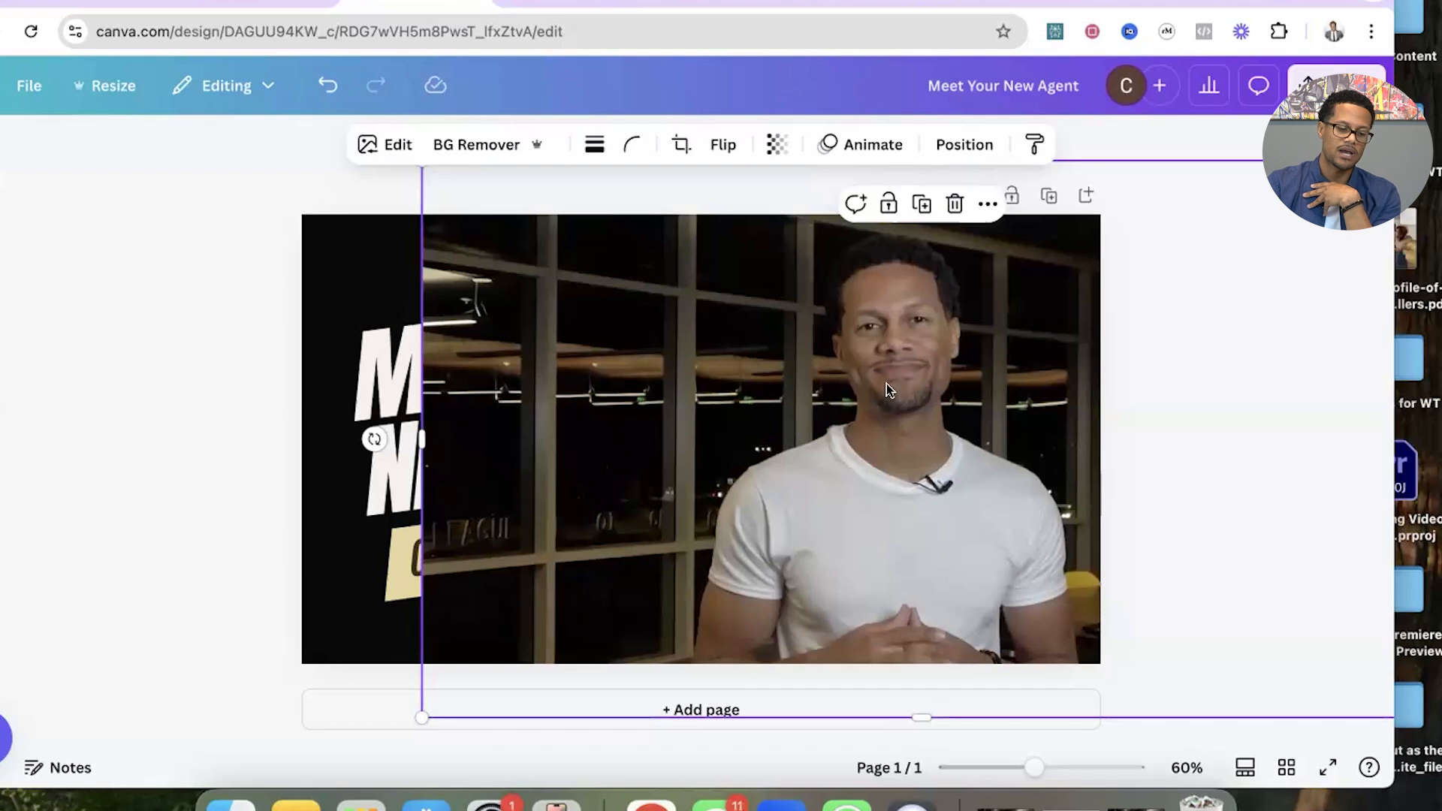
click(493, 150)
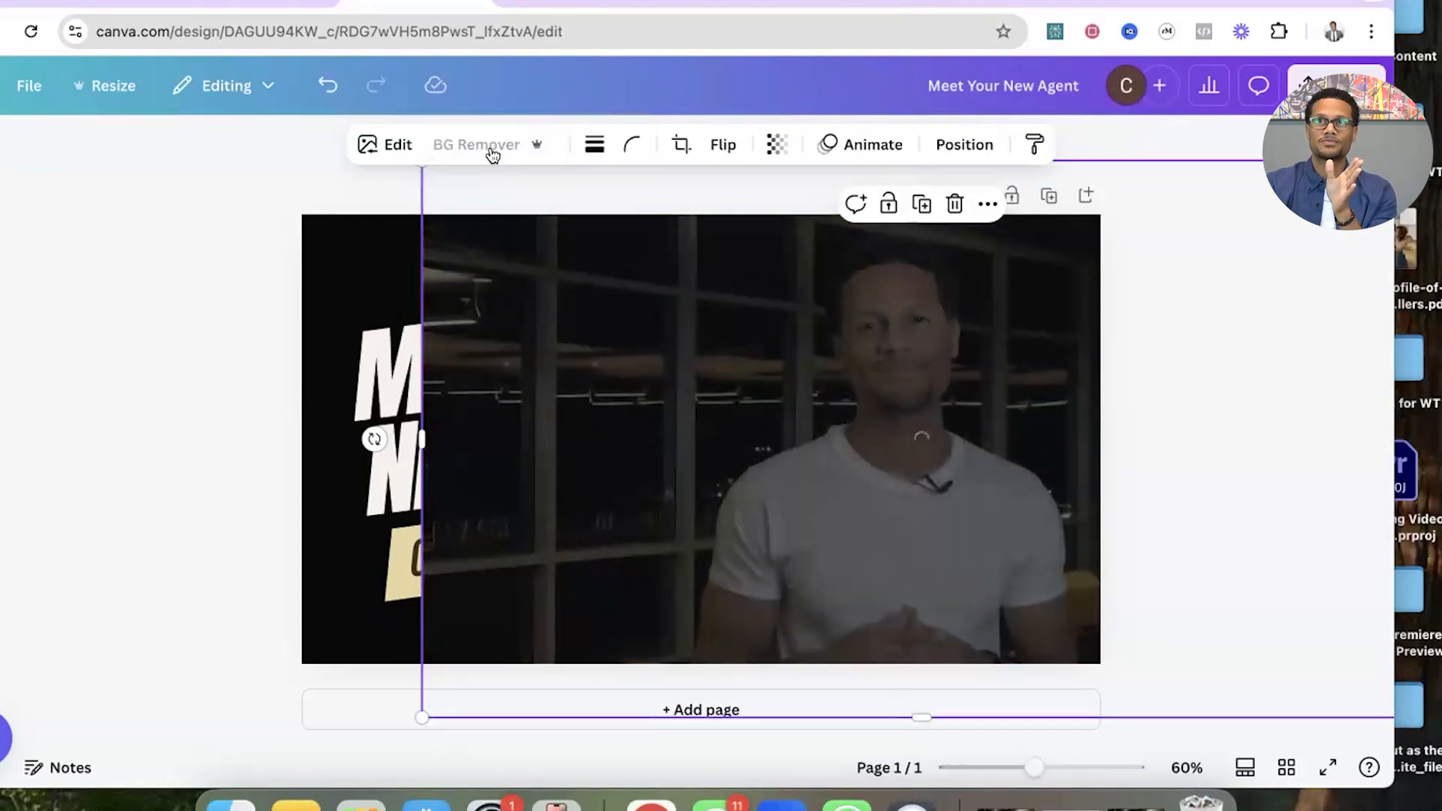
mouse_move(895, 467)
mouse_down()
mouse_move(999, 454)
mouse_move(902, 452)
mouse_up()
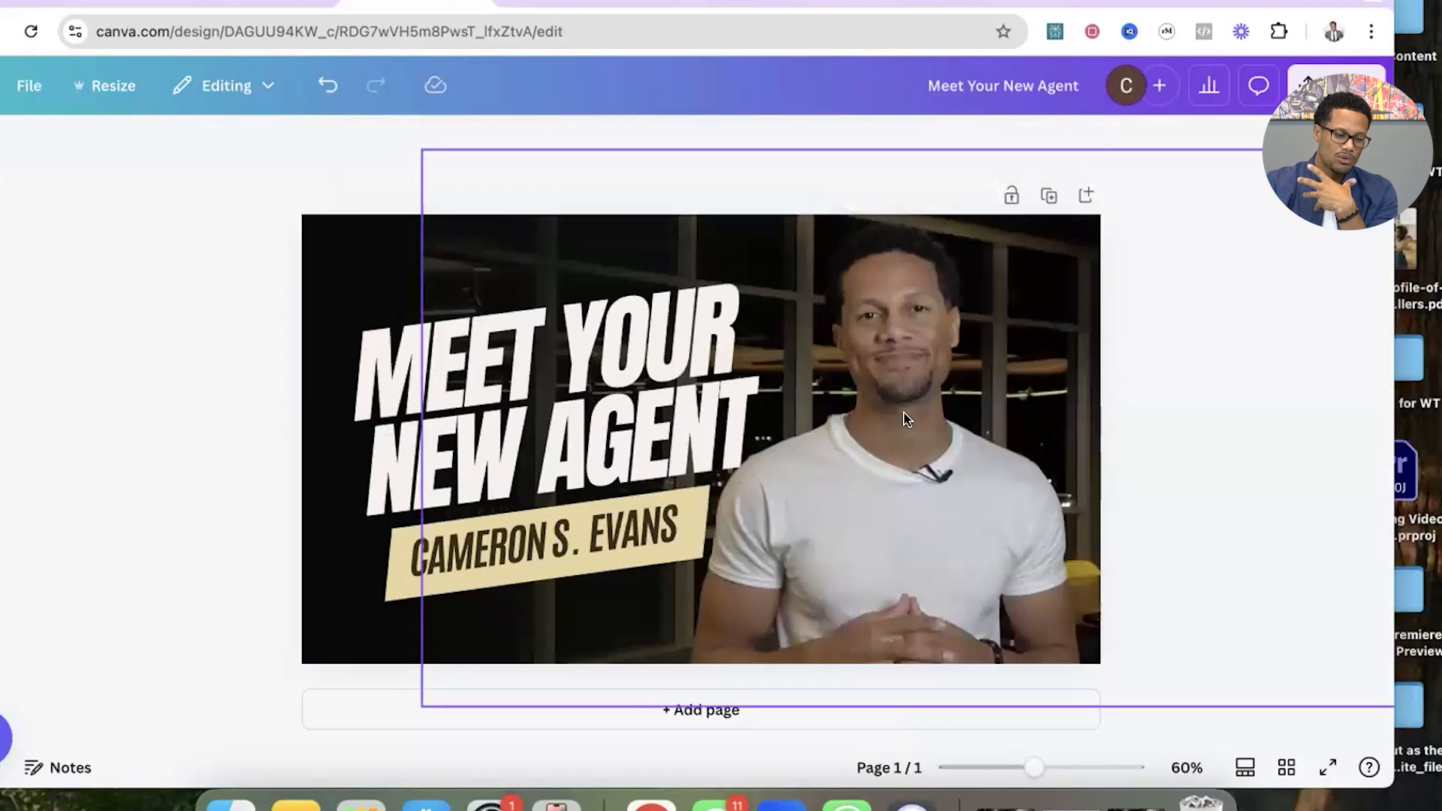
Raise the brightness of the agent's cutout to 14 and deselect it.
click(367, 147)
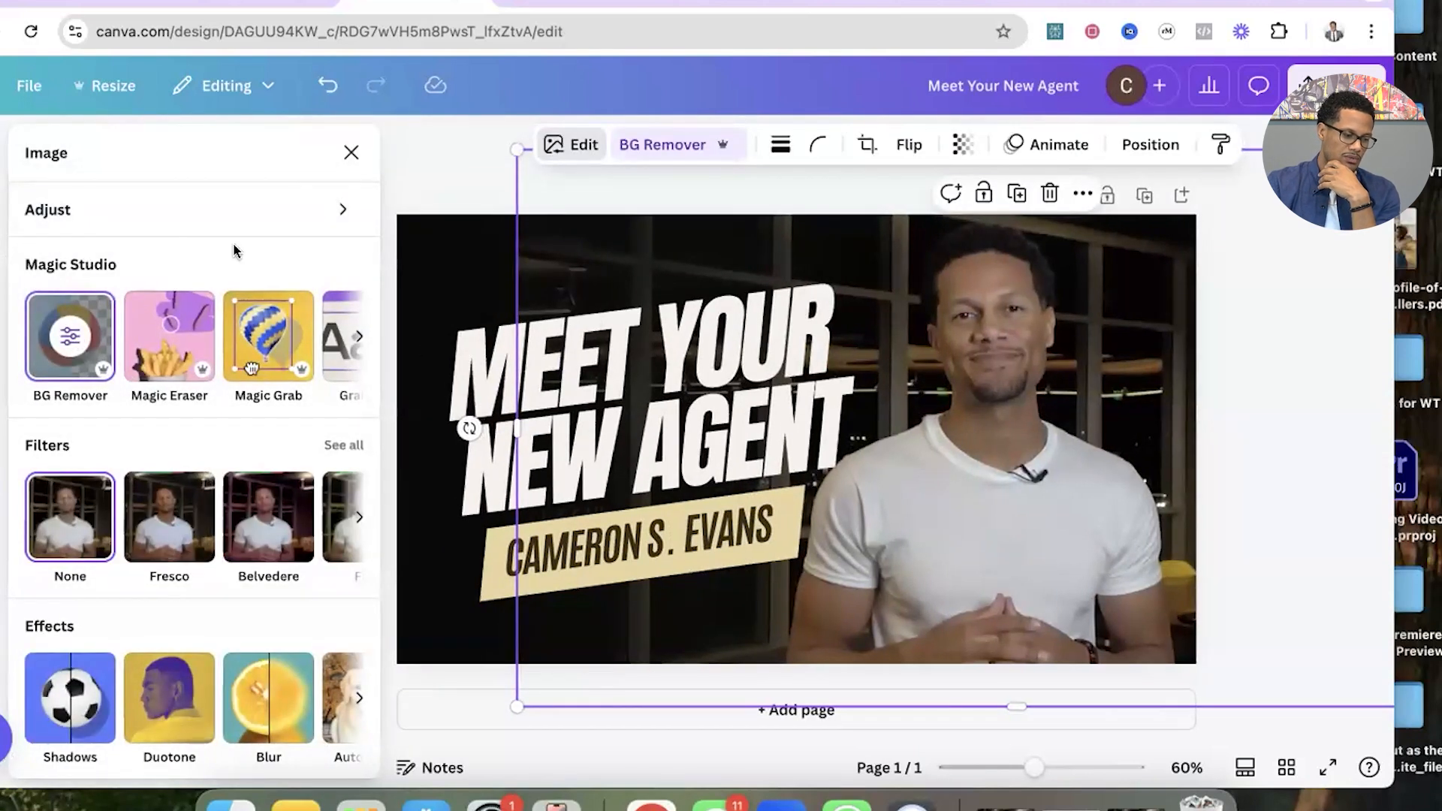
click(335, 210)
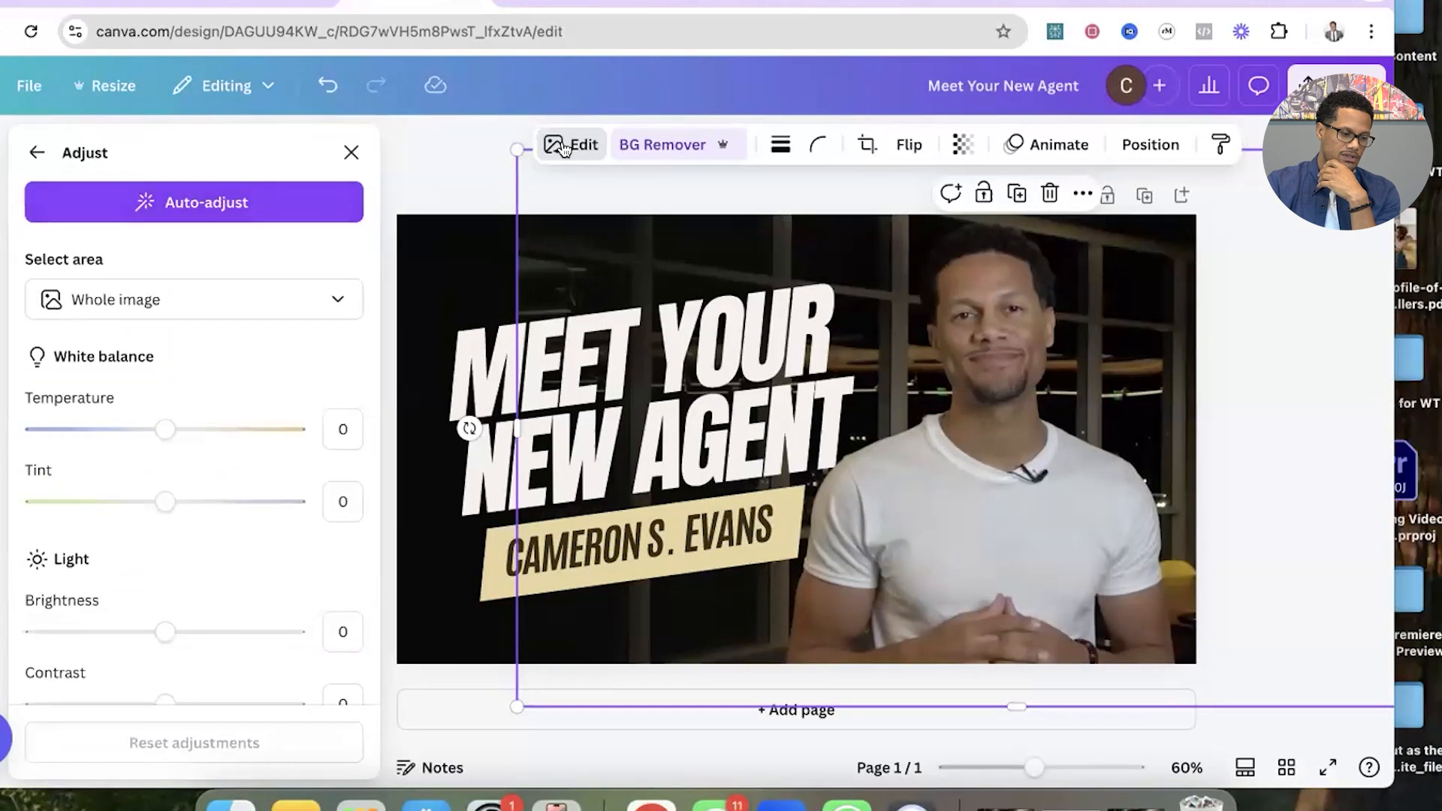
click(35, 154)
click(177, 209)
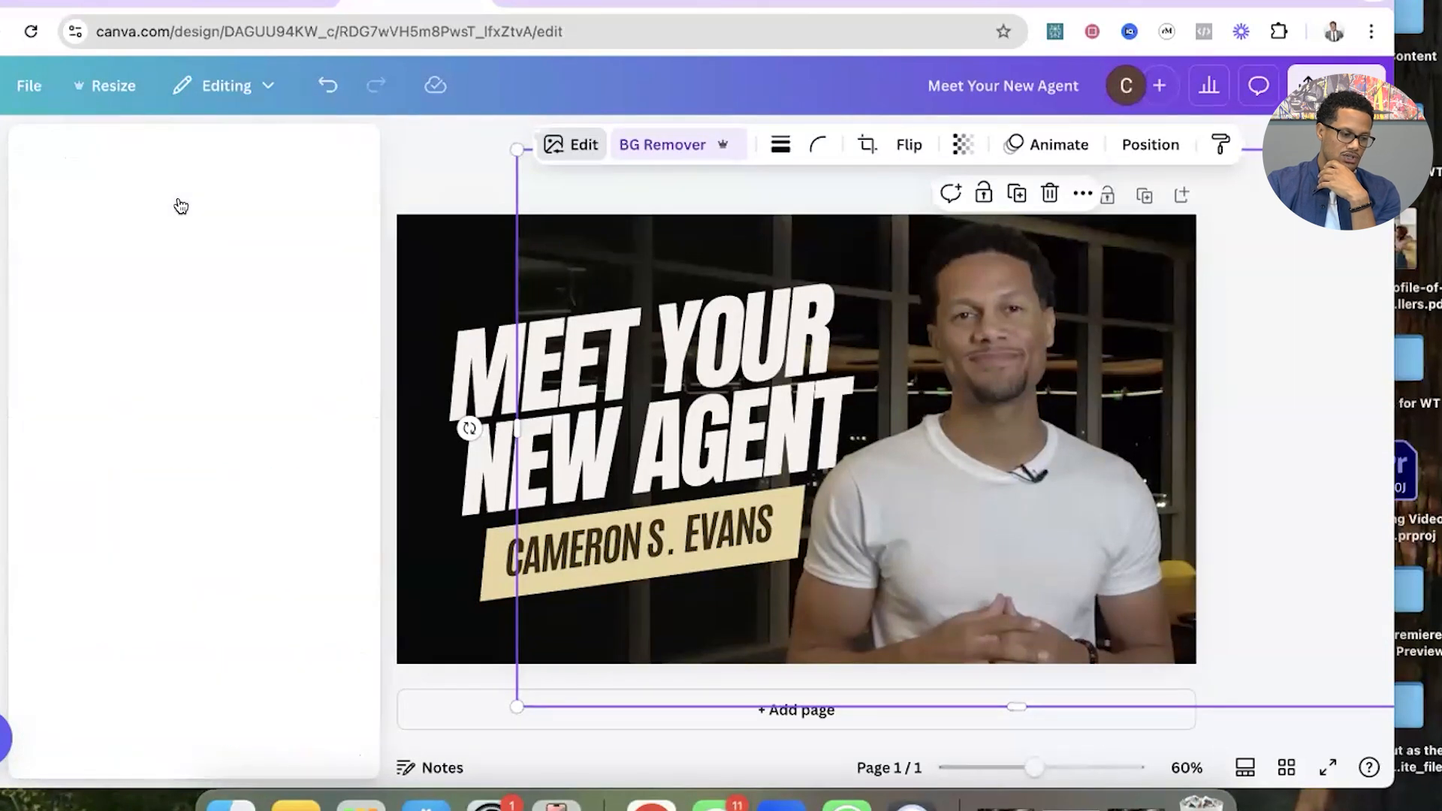
scroll(167, 467, down, 2)
drag(166, 471, 181, 471)
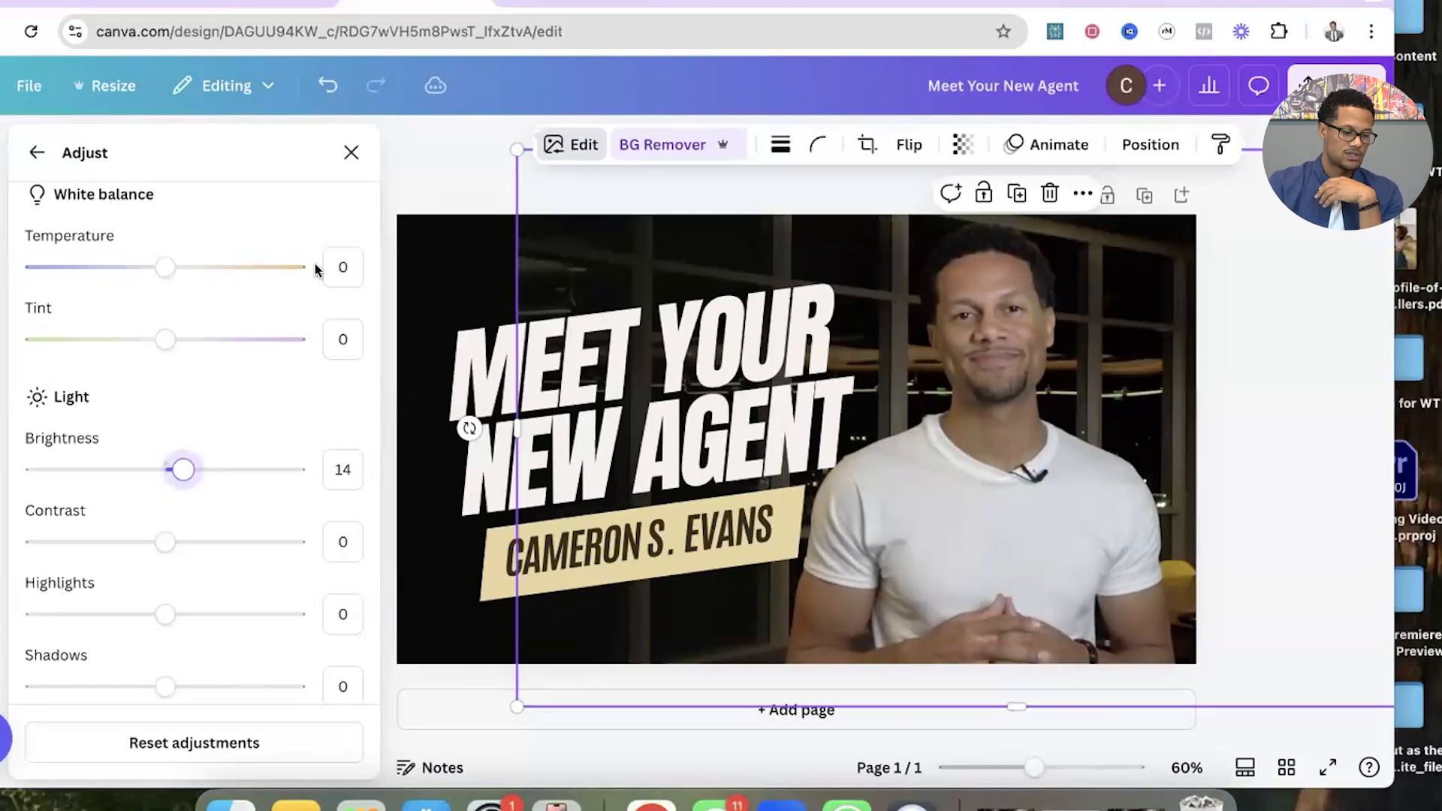
click(351, 153)
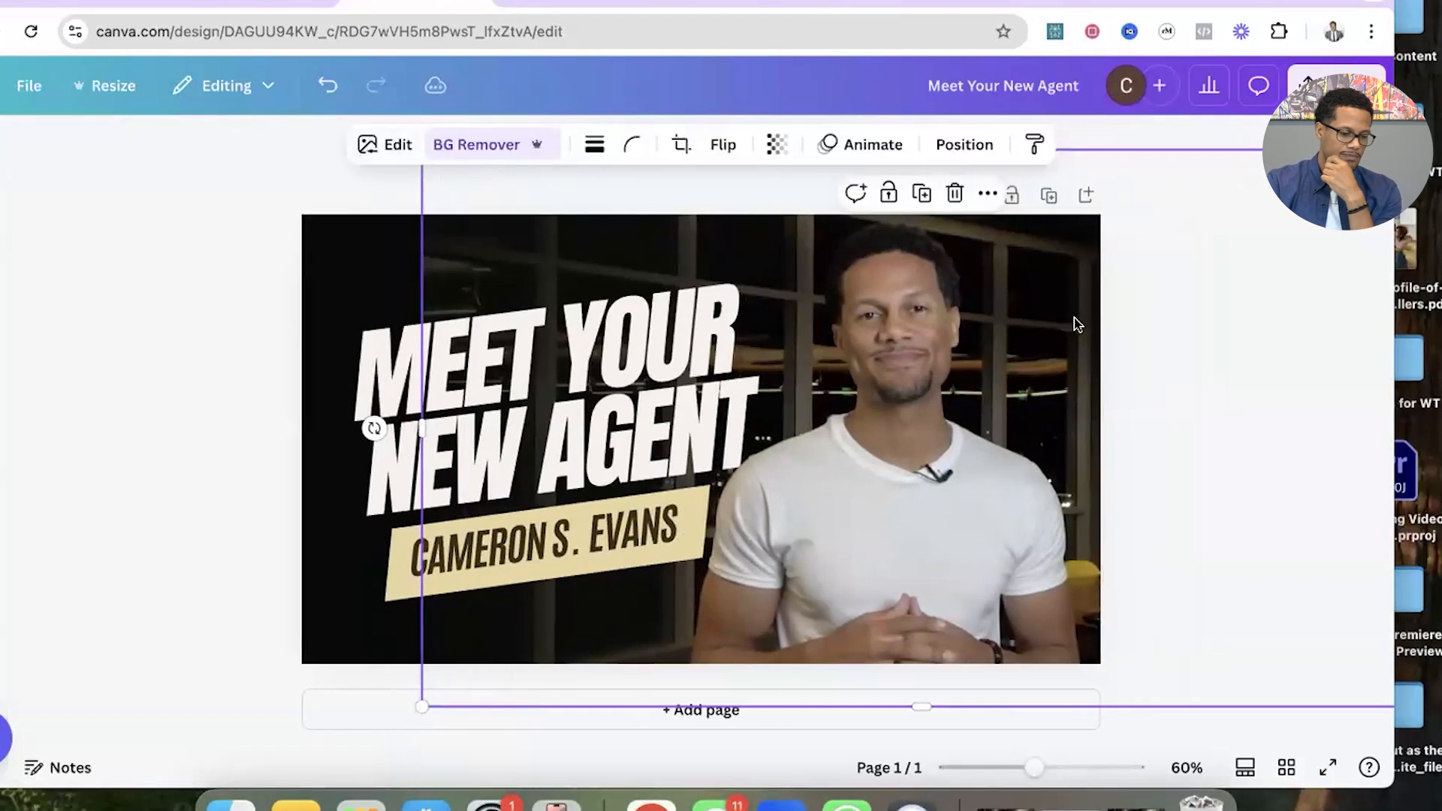
click(305, 316)
click(228, 321)
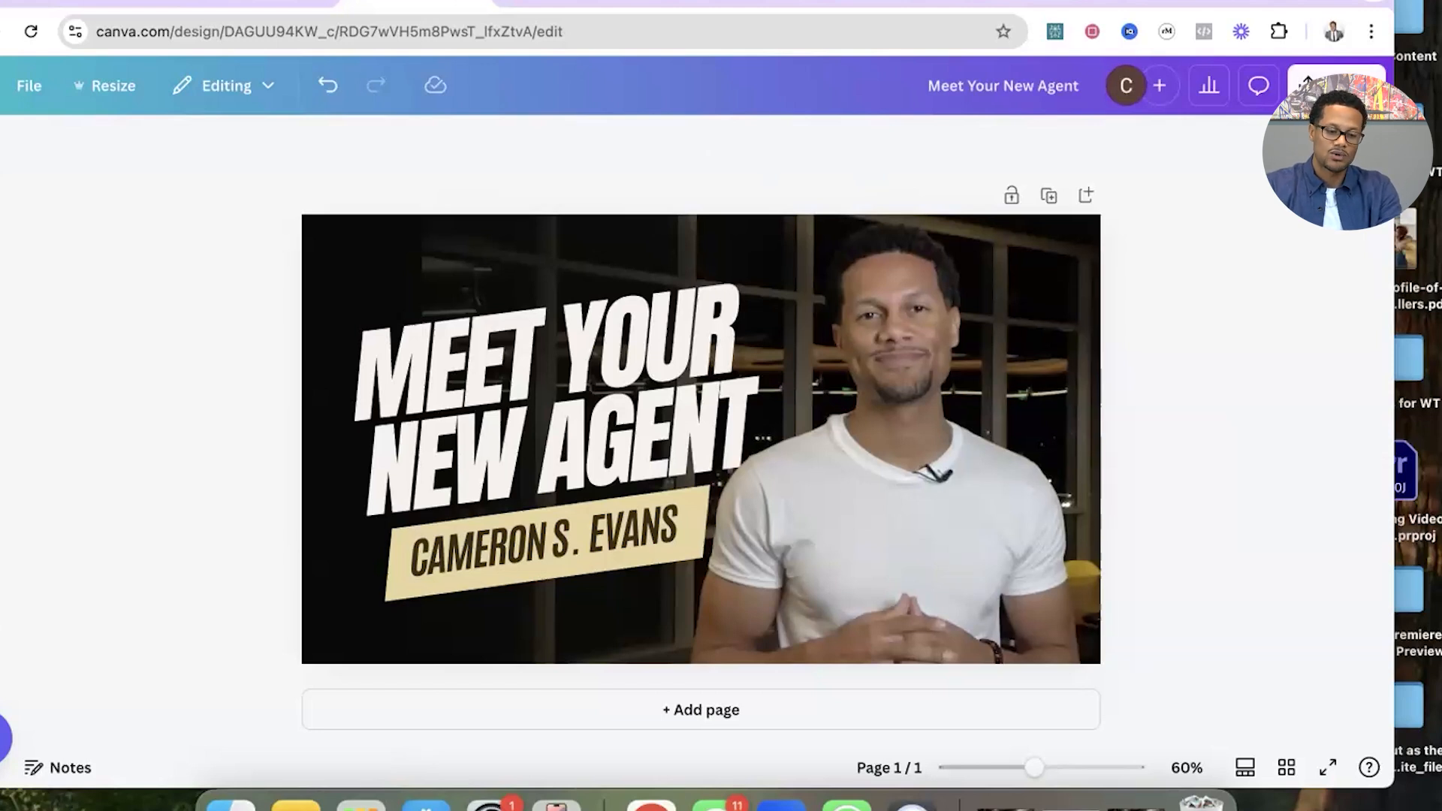
Download the finished thumbnail design as a PNG at 1,280 × 720 px.
click(1337, 85)
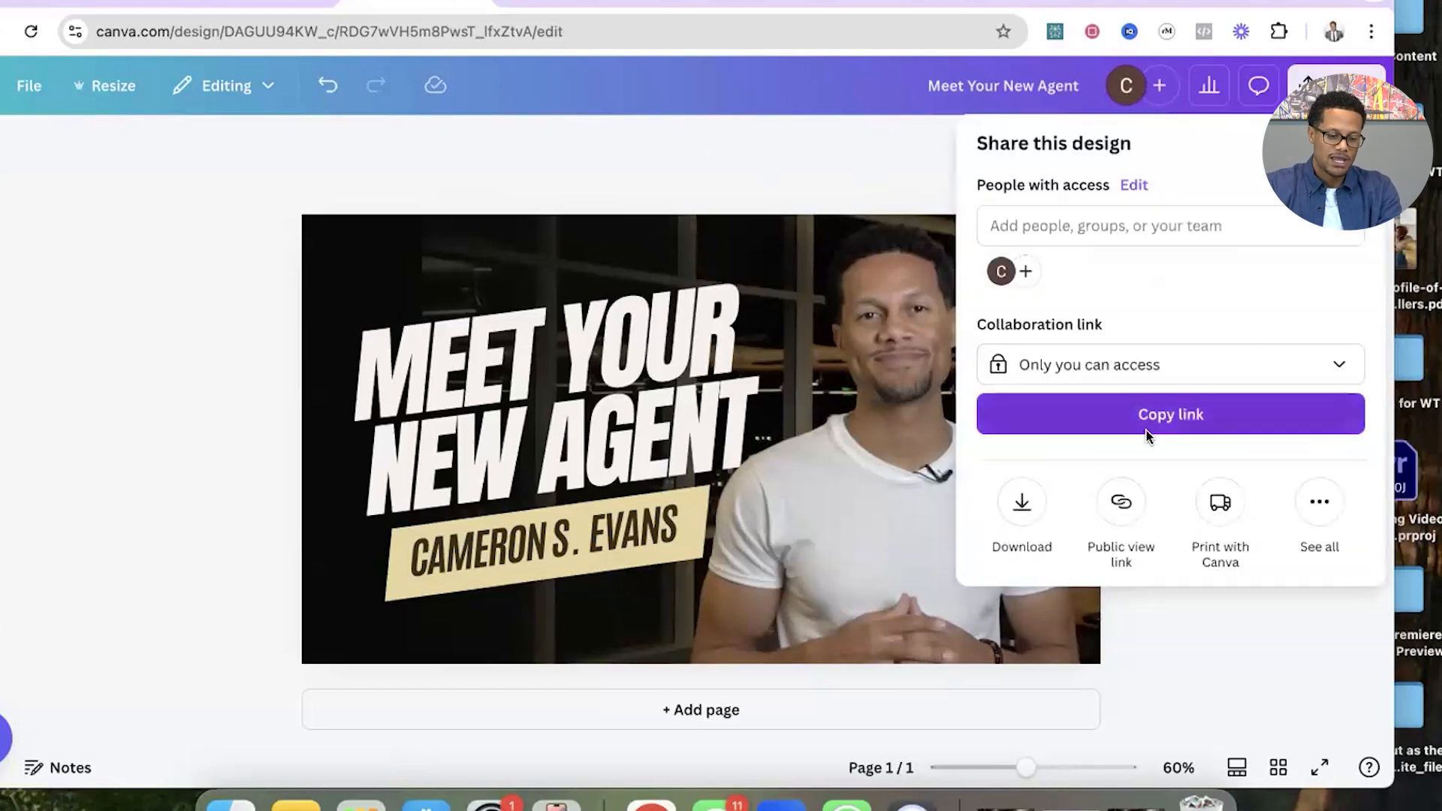
click(1022, 504)
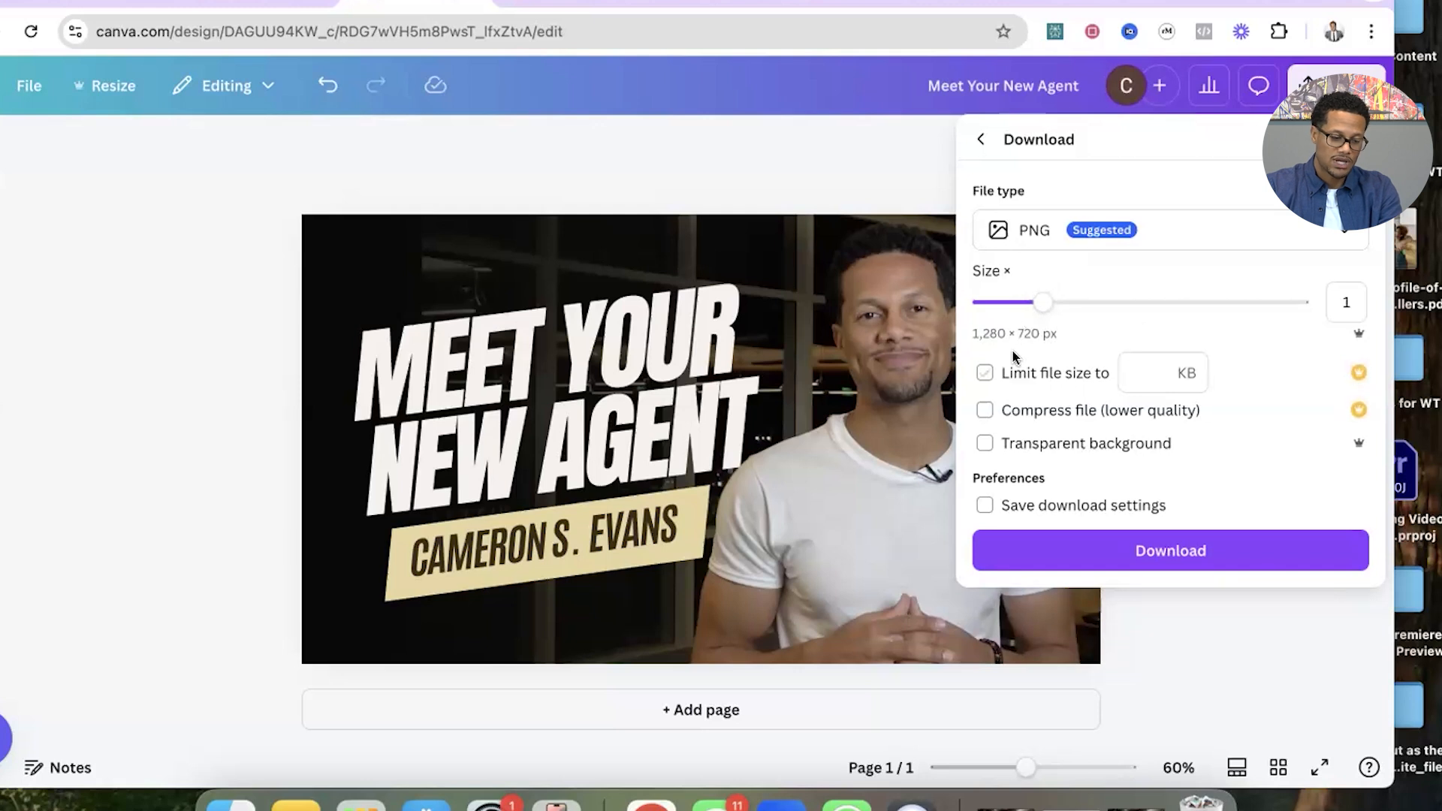
click(1164, 551)
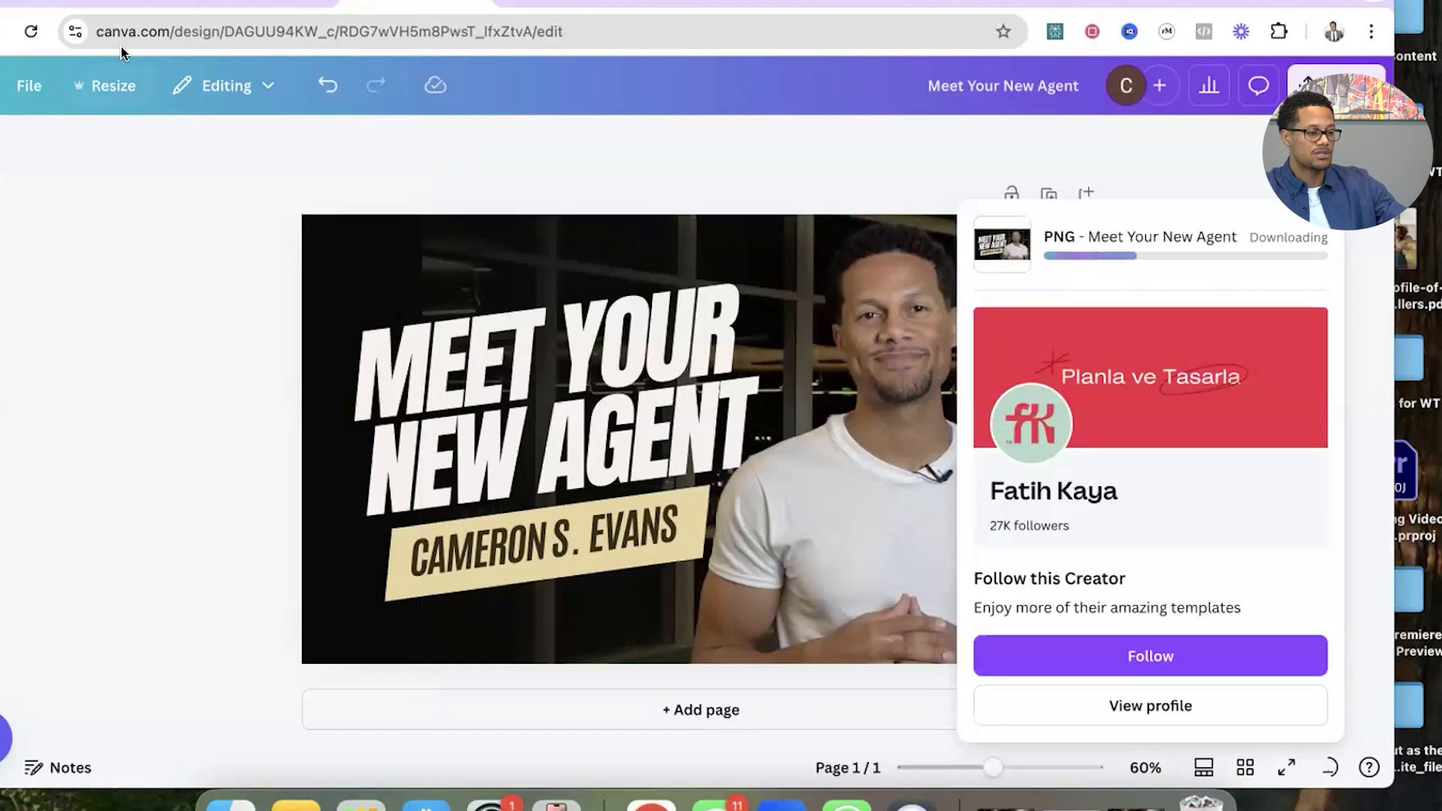
Switch to the video's details in YouTube Studio and upload Meet Your New Agent.png from Downloads as the thumbnail.
click(114, 3)
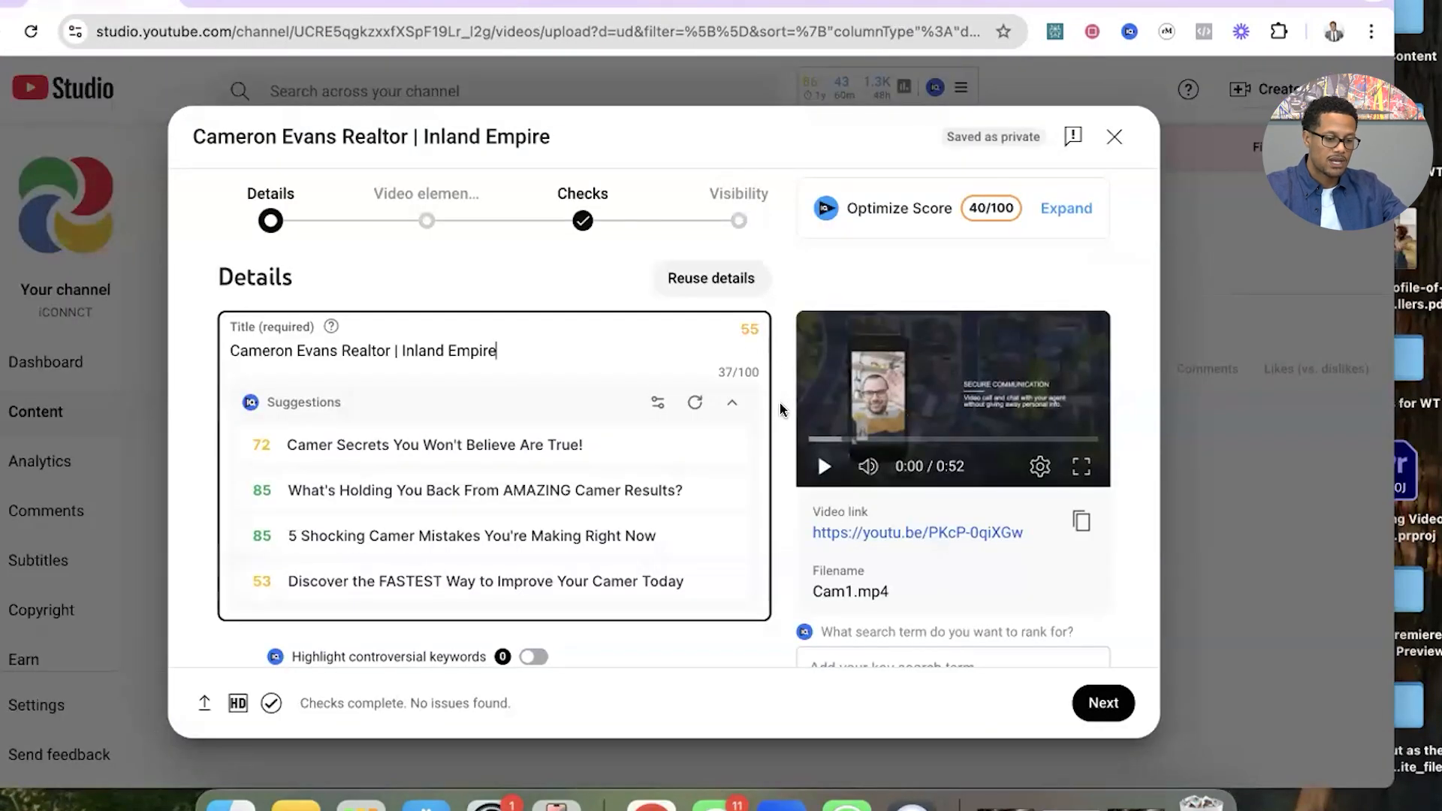
scroll(776, 420, down, 5)
scroll(777, 417, down, 3)
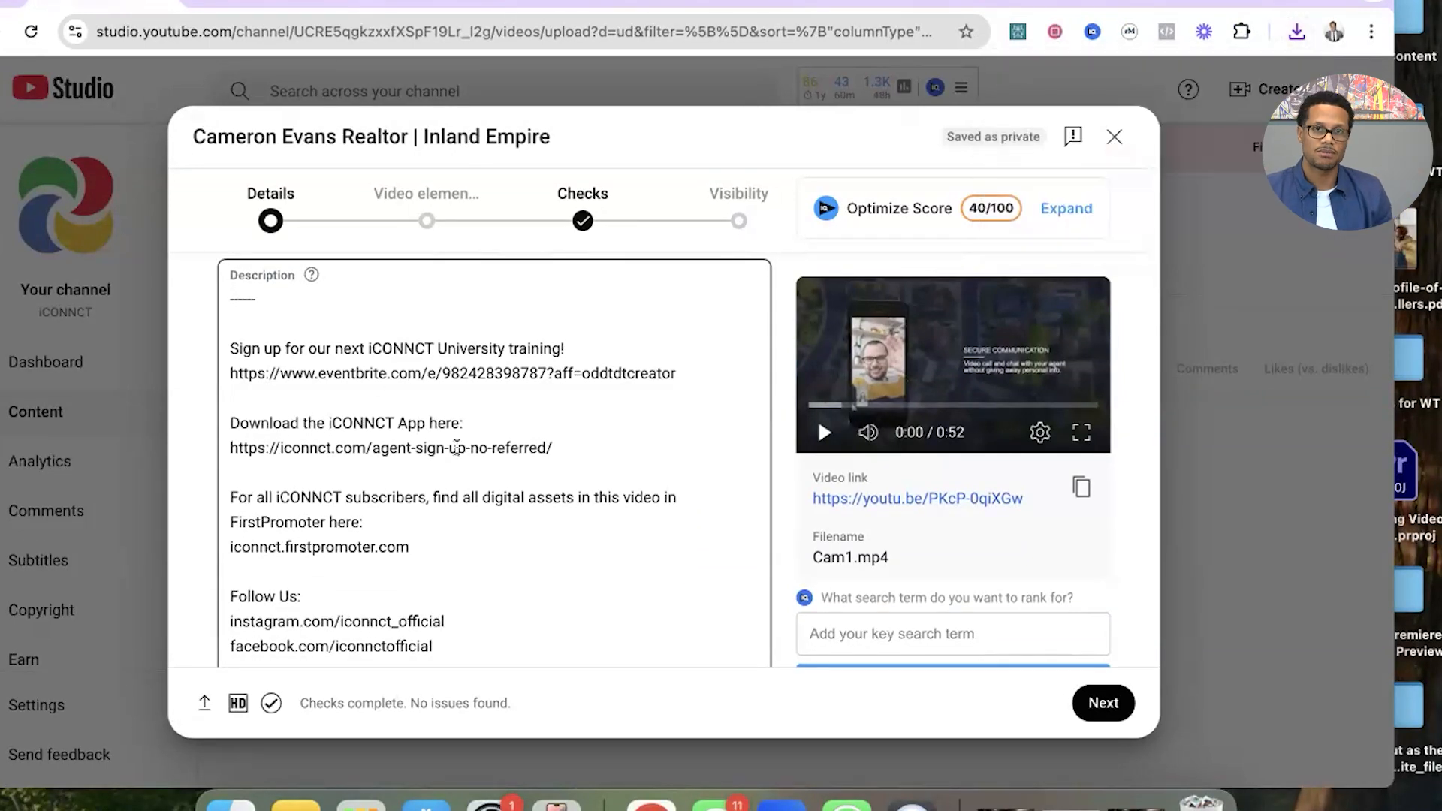
scroll(456, 448, down, 5)
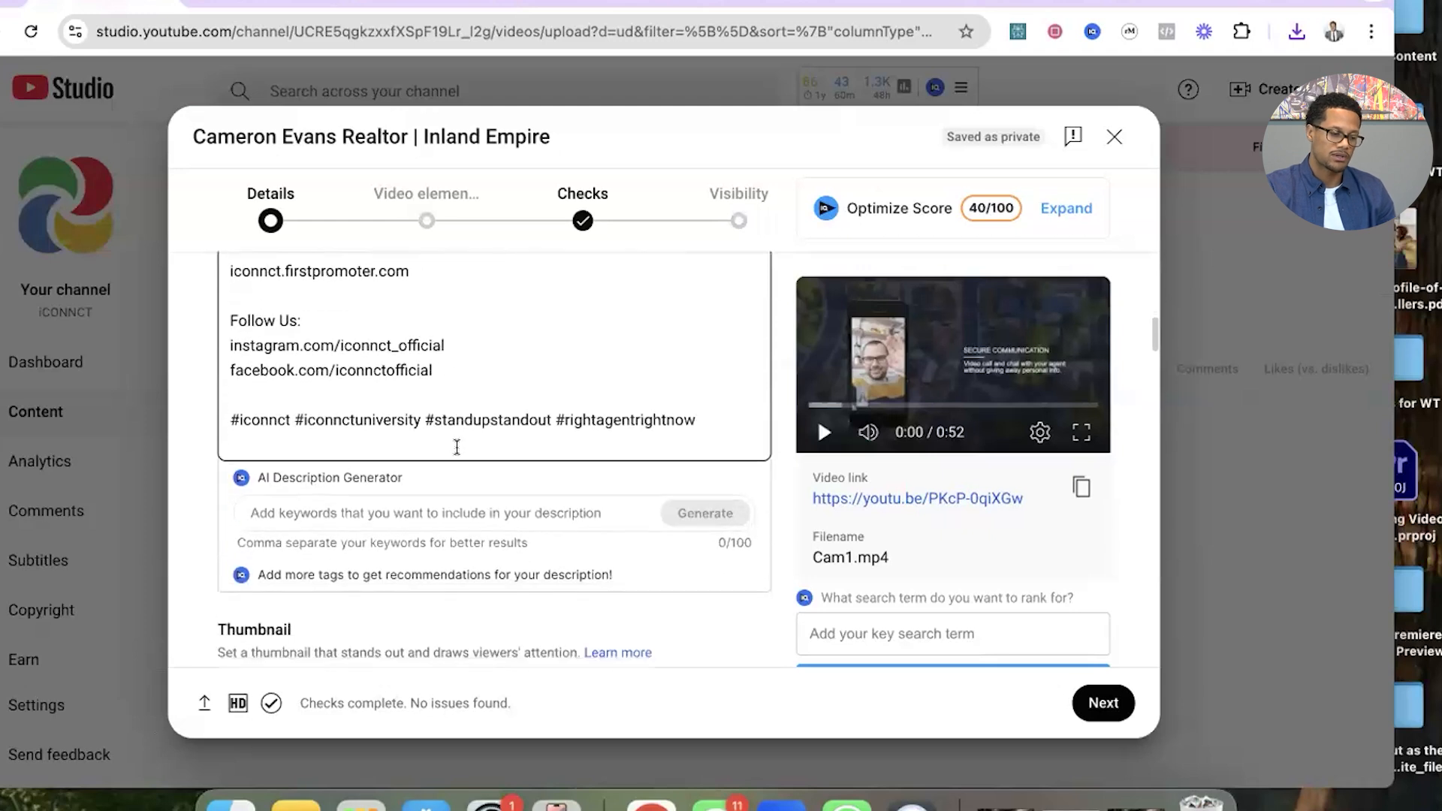
scroll(782, 415, down, 3)
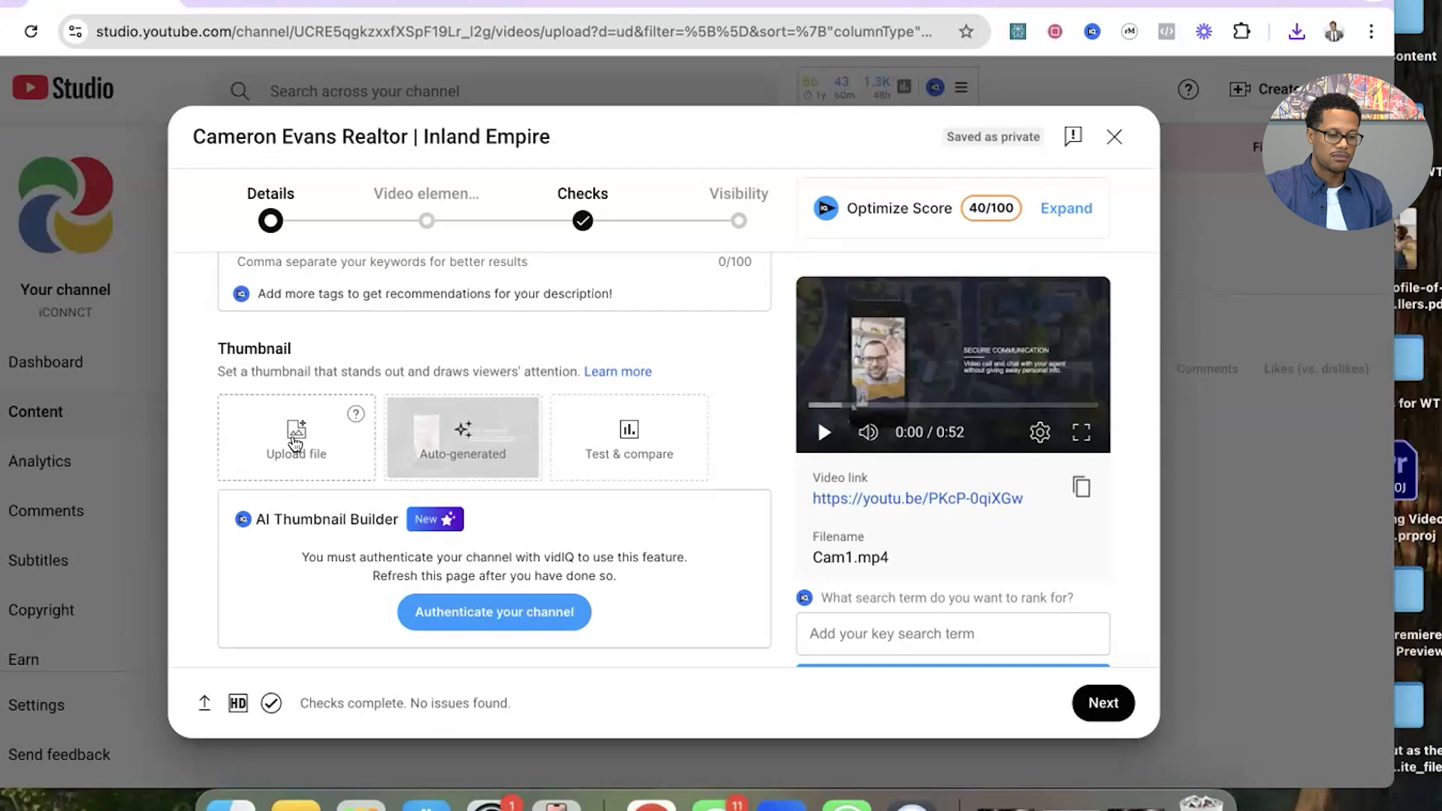
click(295, 443)
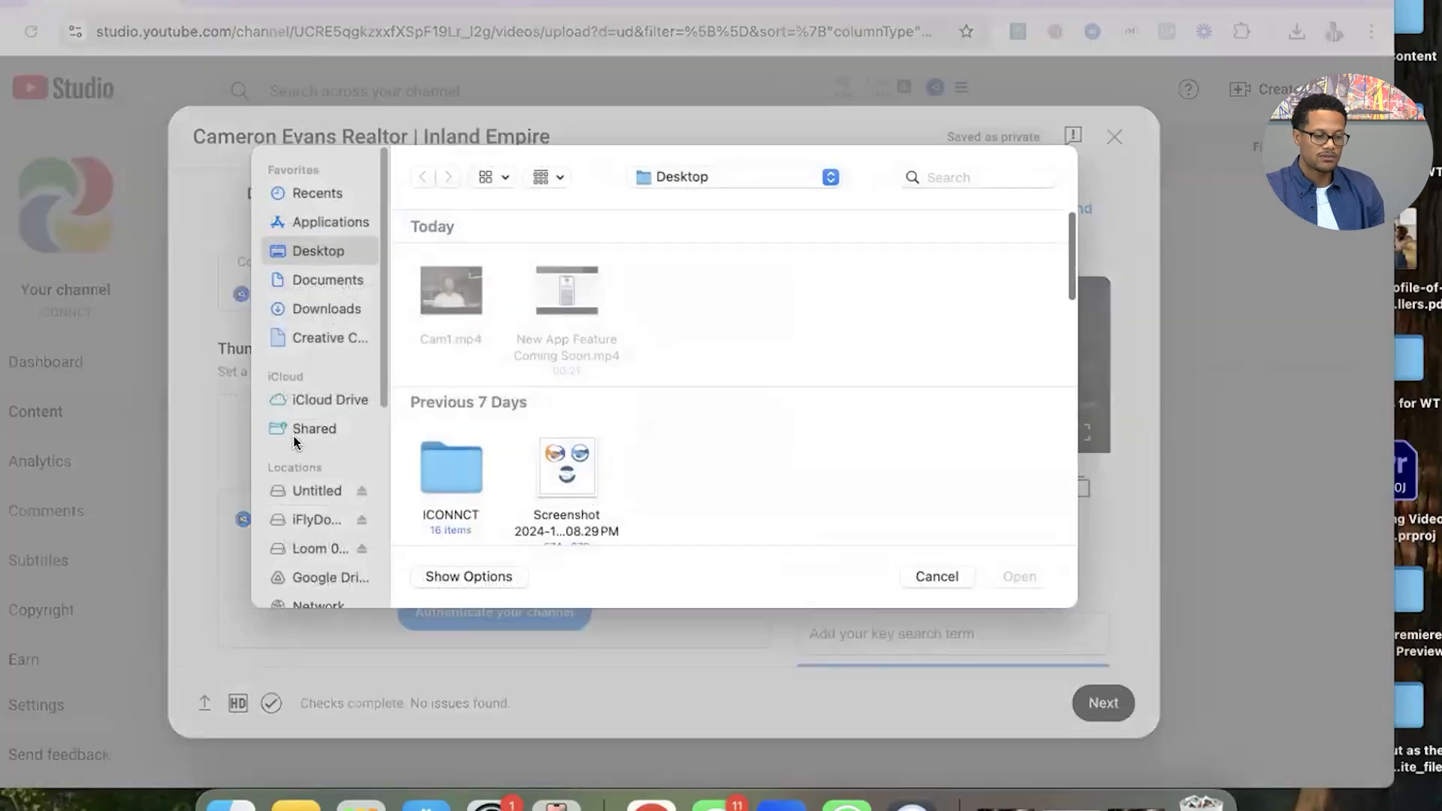
click(335, 308)
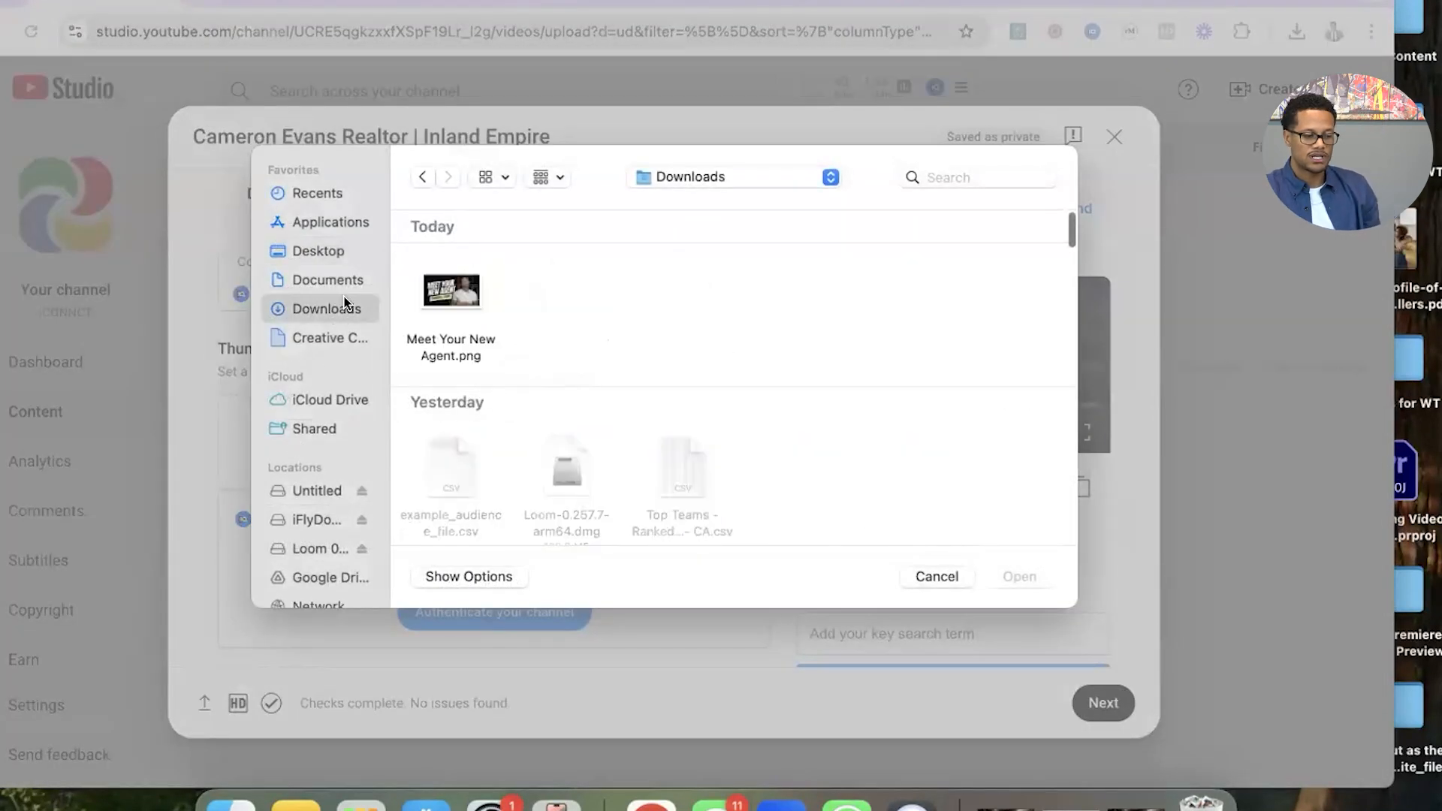
click(453, 287)
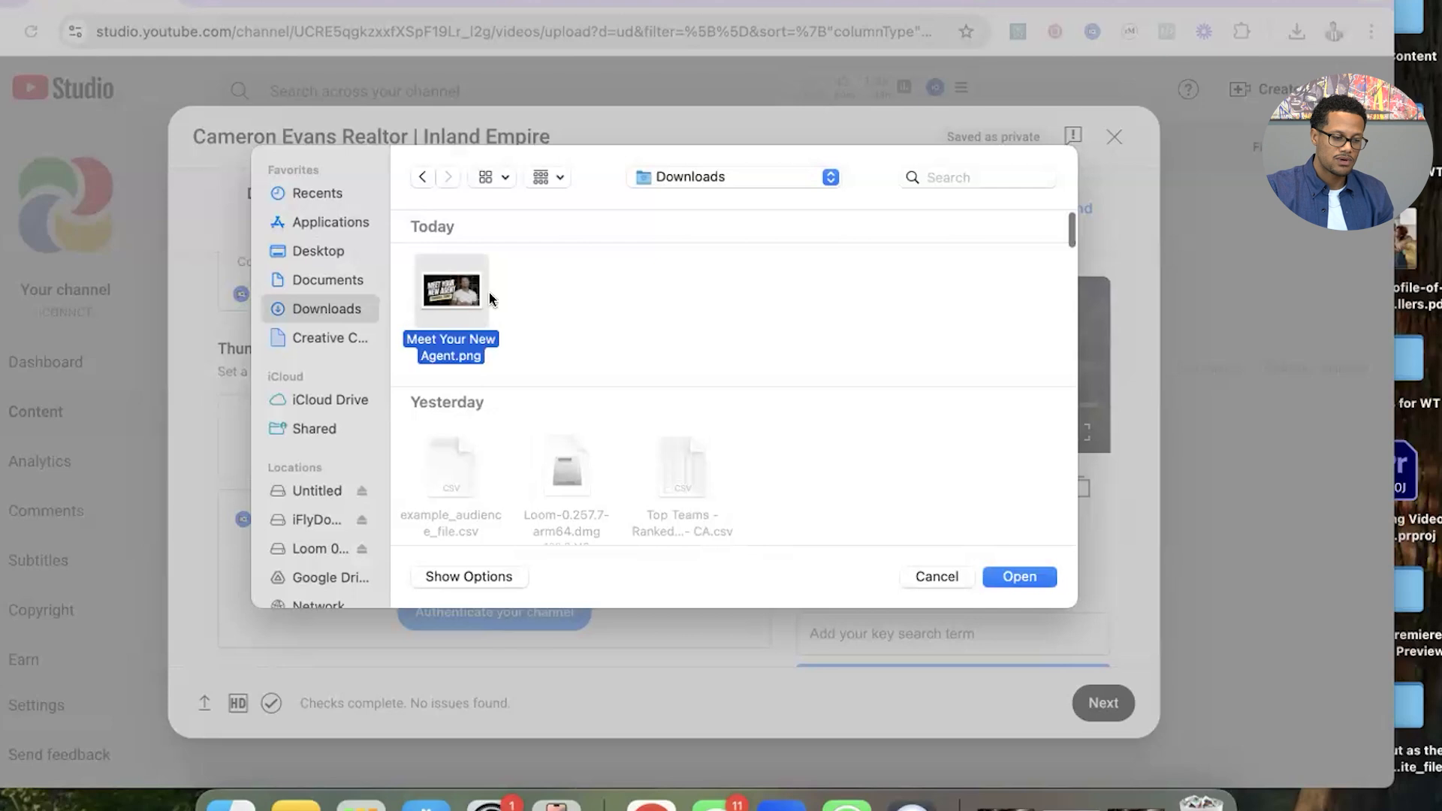
click(1006, 576)
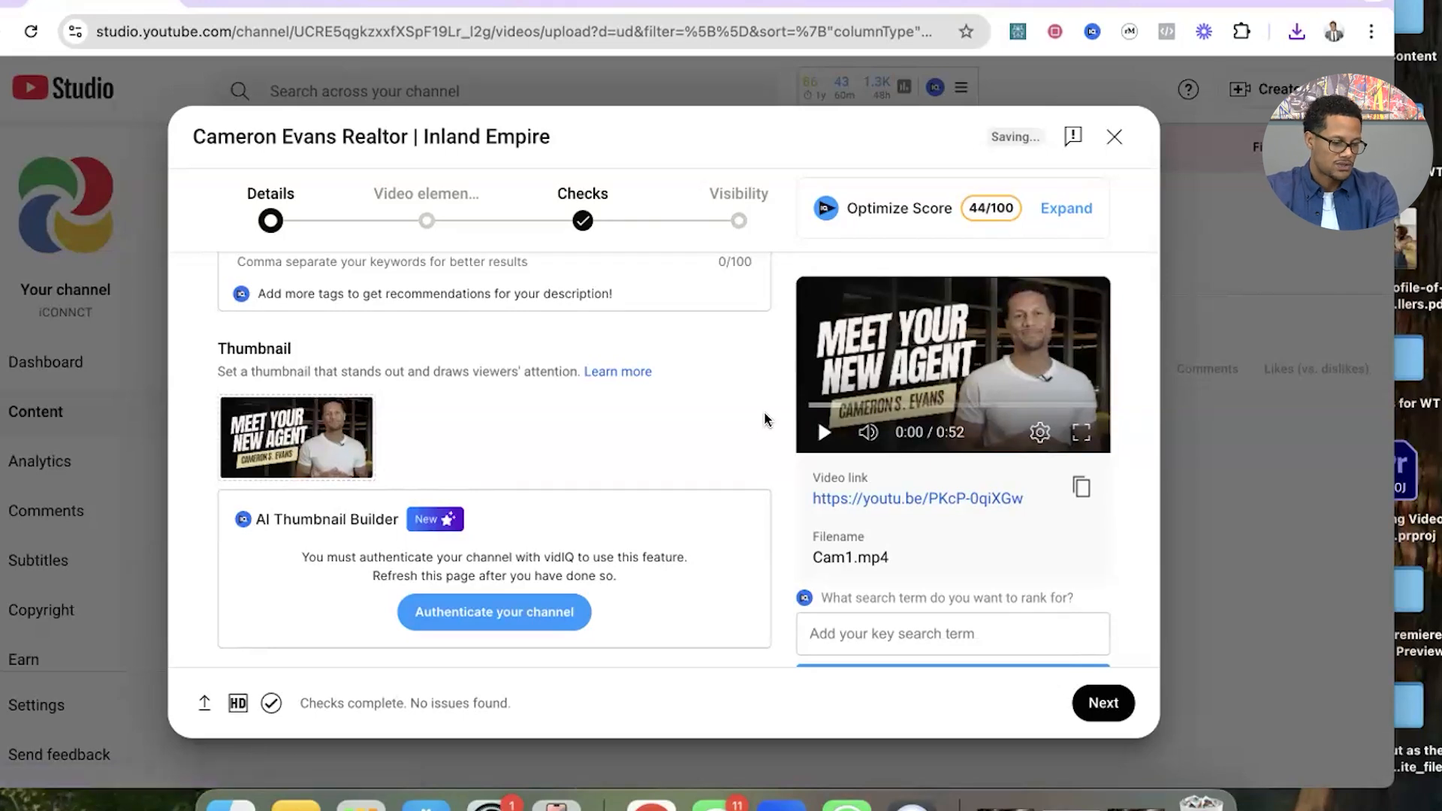
Declare in the audience settings that the video is not made for kids.
scroll(772, 476, down, 10)
scroll(775, 481, up, 3)
scroll(774, 480, up, 8)
scroll(773, 480, down, 4)
scroll(773, 481, down, 3)
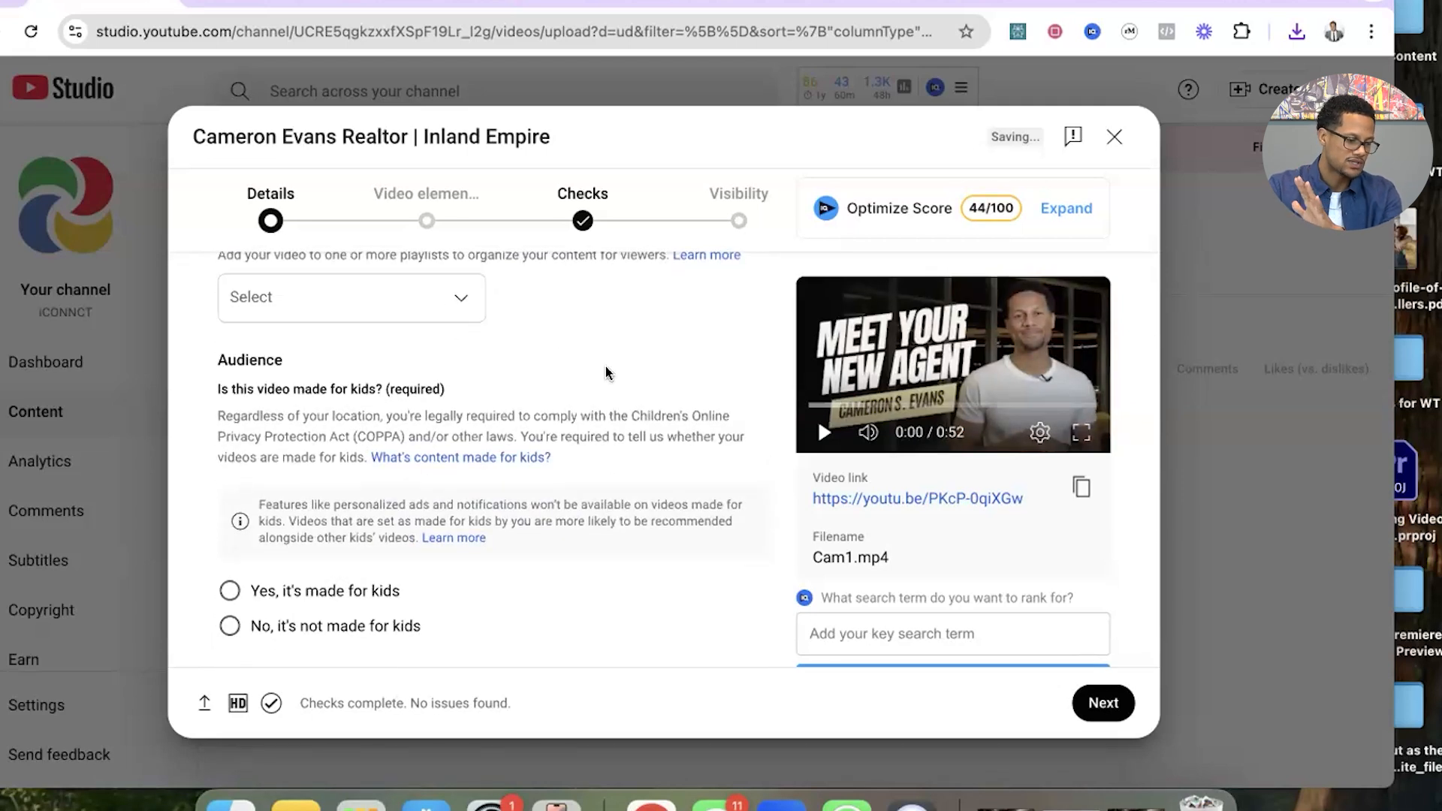
scroll(539, 344, down, 3)
click(230, 418)
Answer No to the altered content question in the video's additional details.
scroll(563, 458, down, 5)
scroll(564, 458, down, 2)
scroll(563, 459, up, 3)
scroll(564, 459, down, 1)
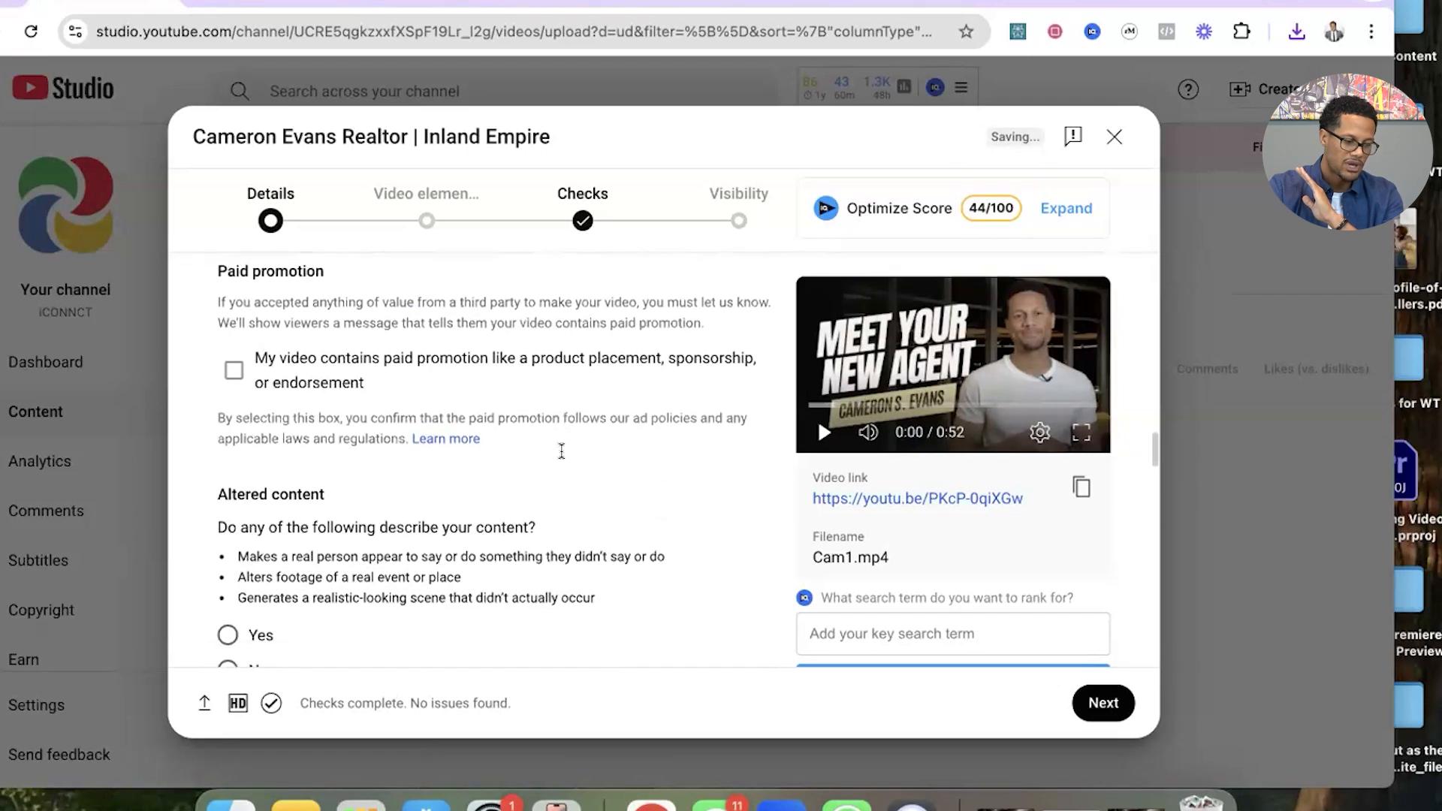
scroll(702, 403, down, 3)
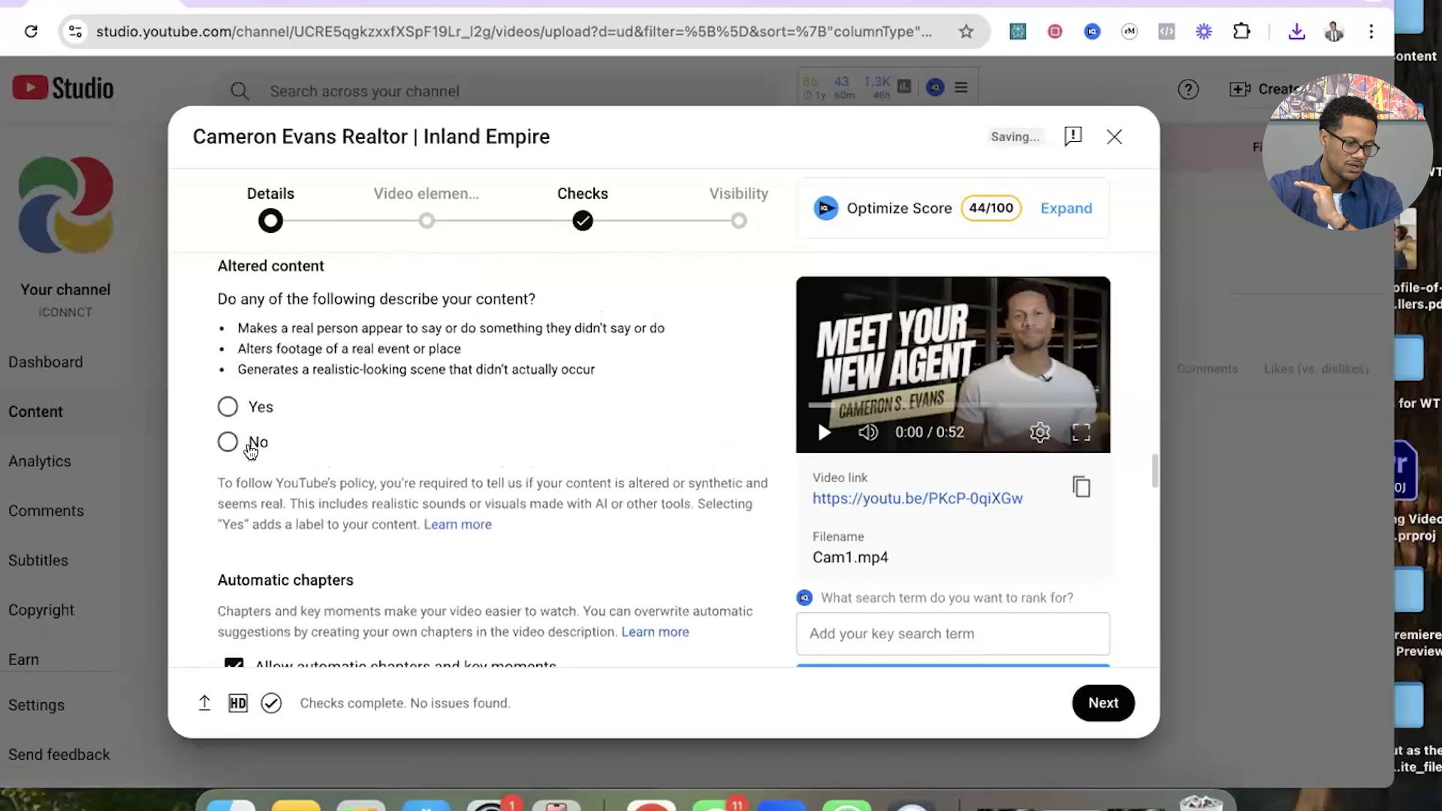
click(252, 449)
Leave the remaining details unchanged and continue past the video elements and checks stages to the visibility settings.
scroll(461, 454, down, 2)
scroll(462, 453, down, 3)
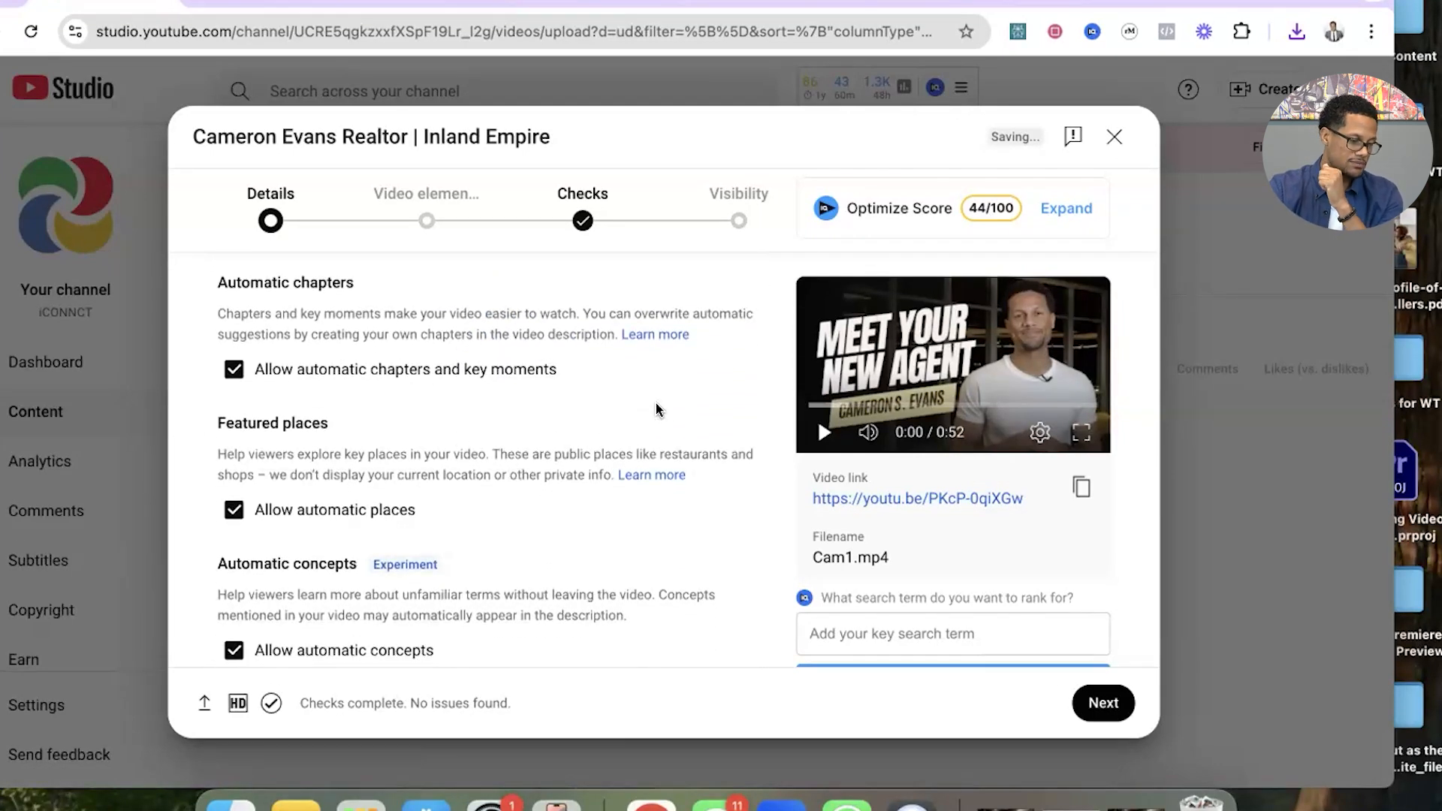
scroll(655, 409, down, 1)
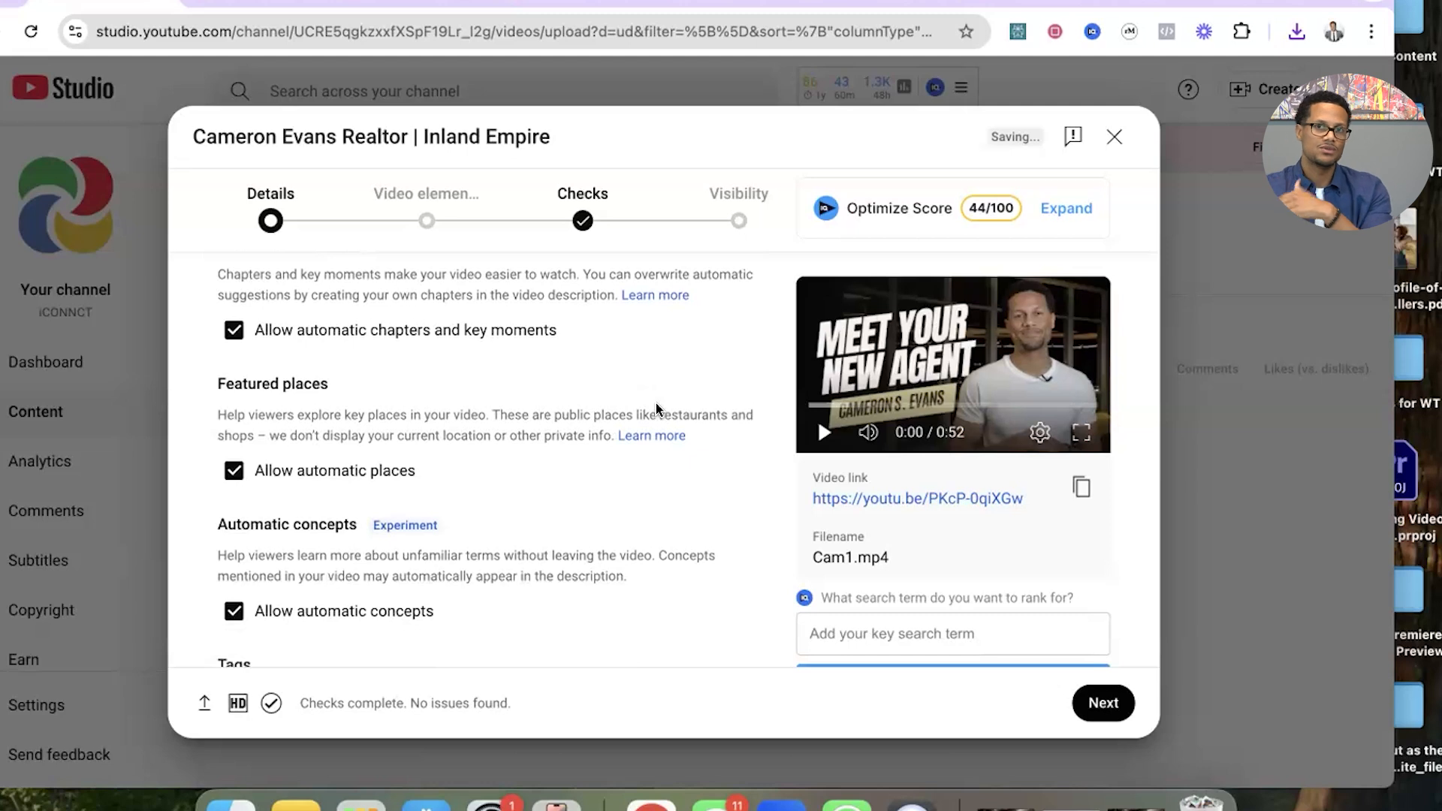
scroll(657, 415, down, 3)
scroll(657, 414, down, 5)
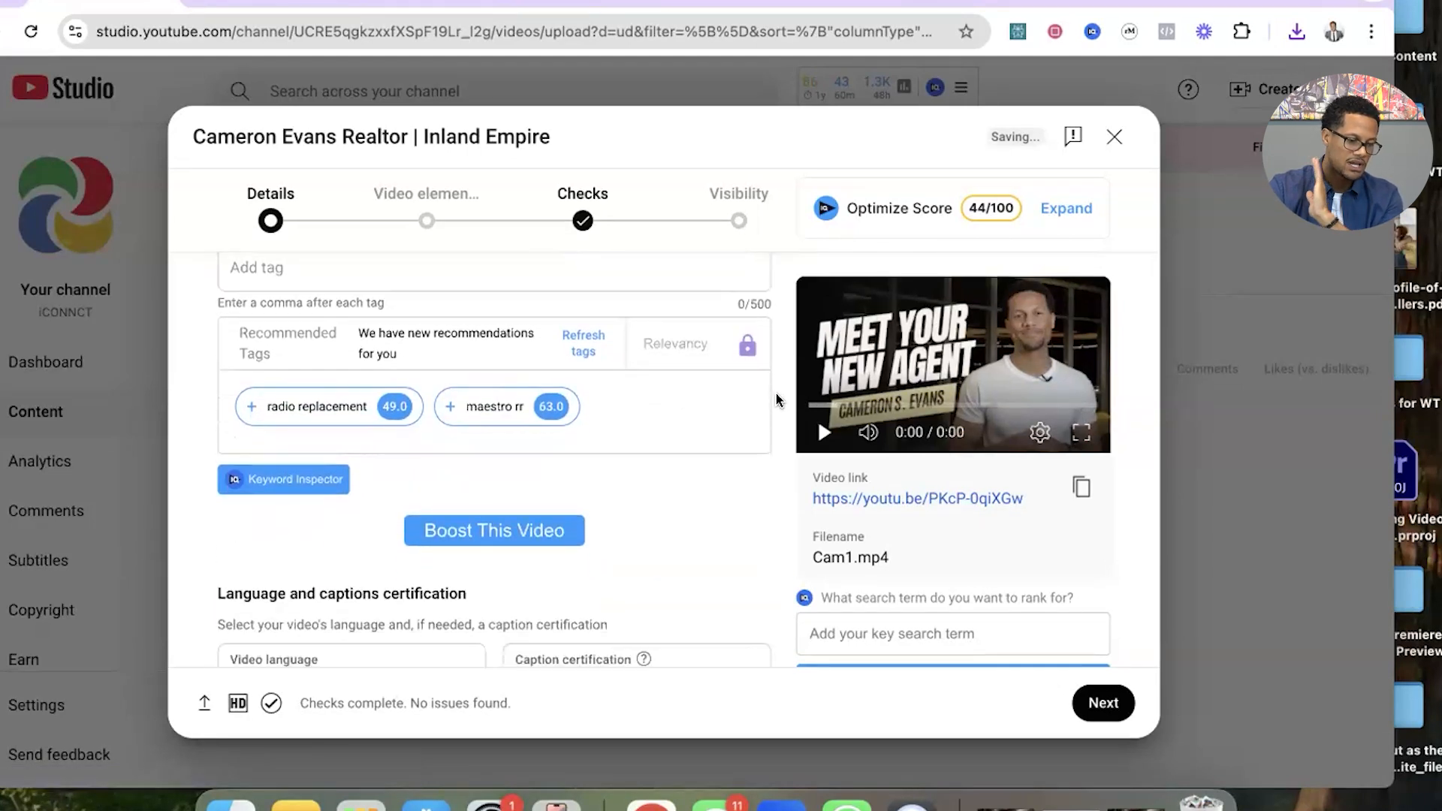
scroll(778, 400, down, 15)
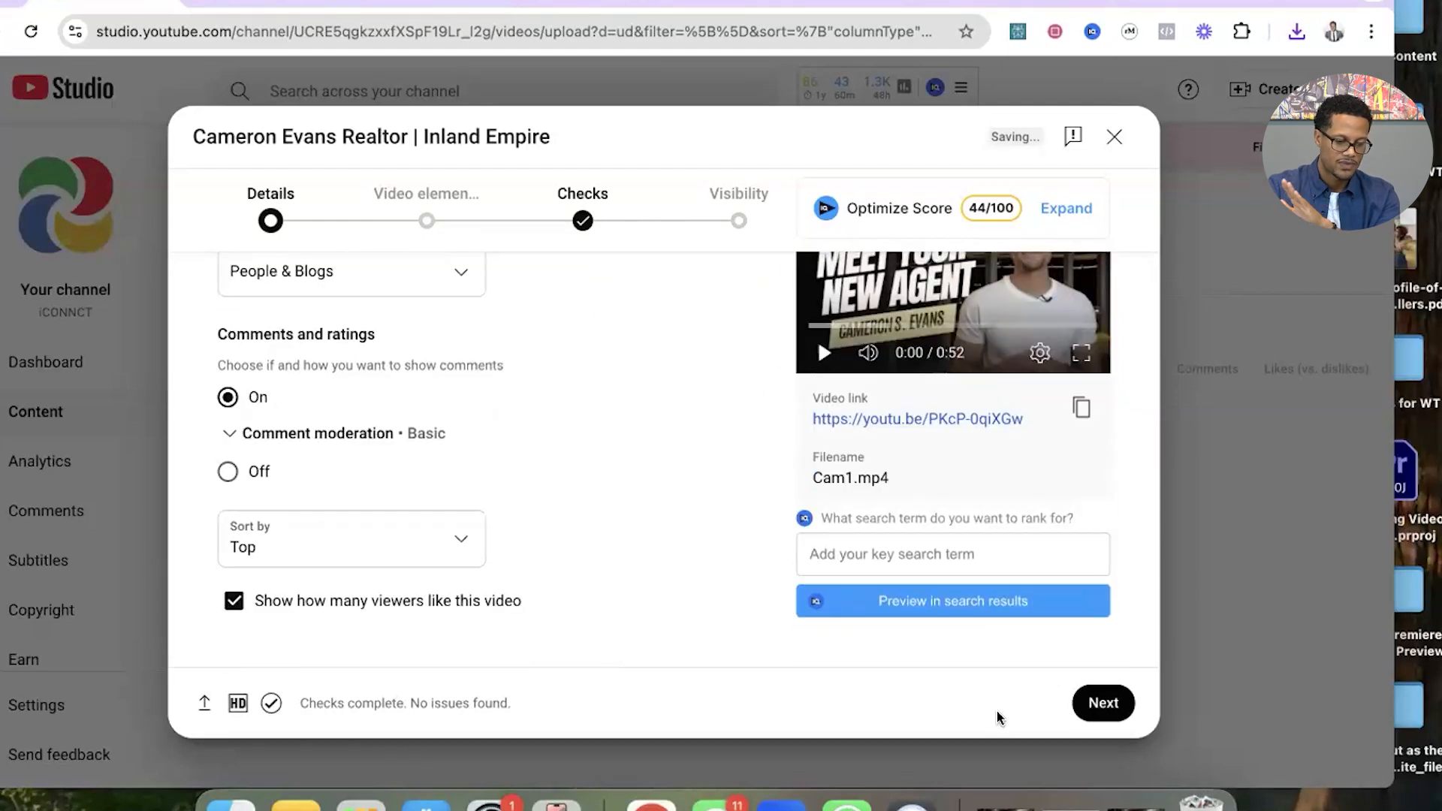
click(1103, 703)
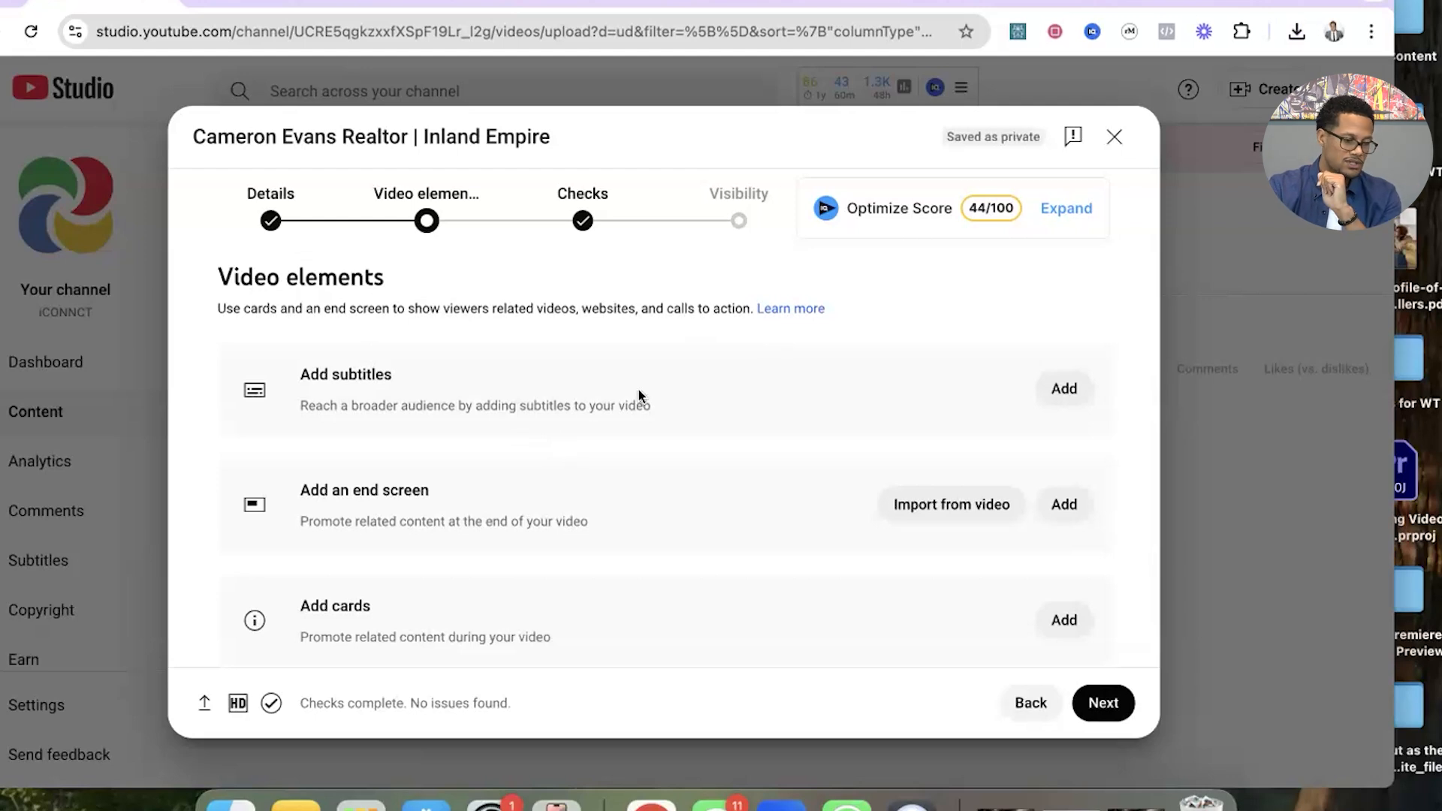
scroll(709, 481, down, 1)
click(1102, 703)
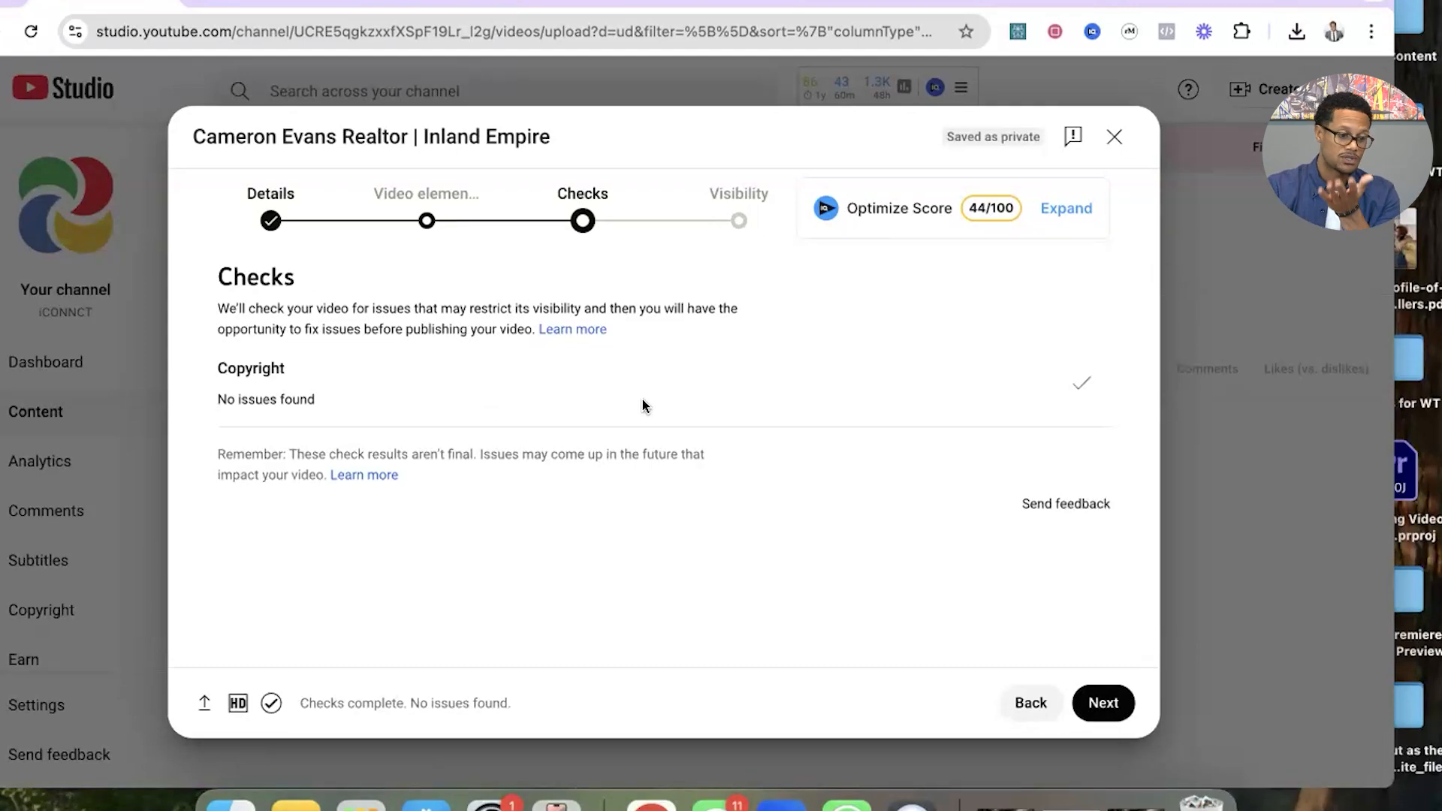
click(1103, 707)
Set the video's visibility to Unlisted and save it.
scroll(780, 451, down, 1)
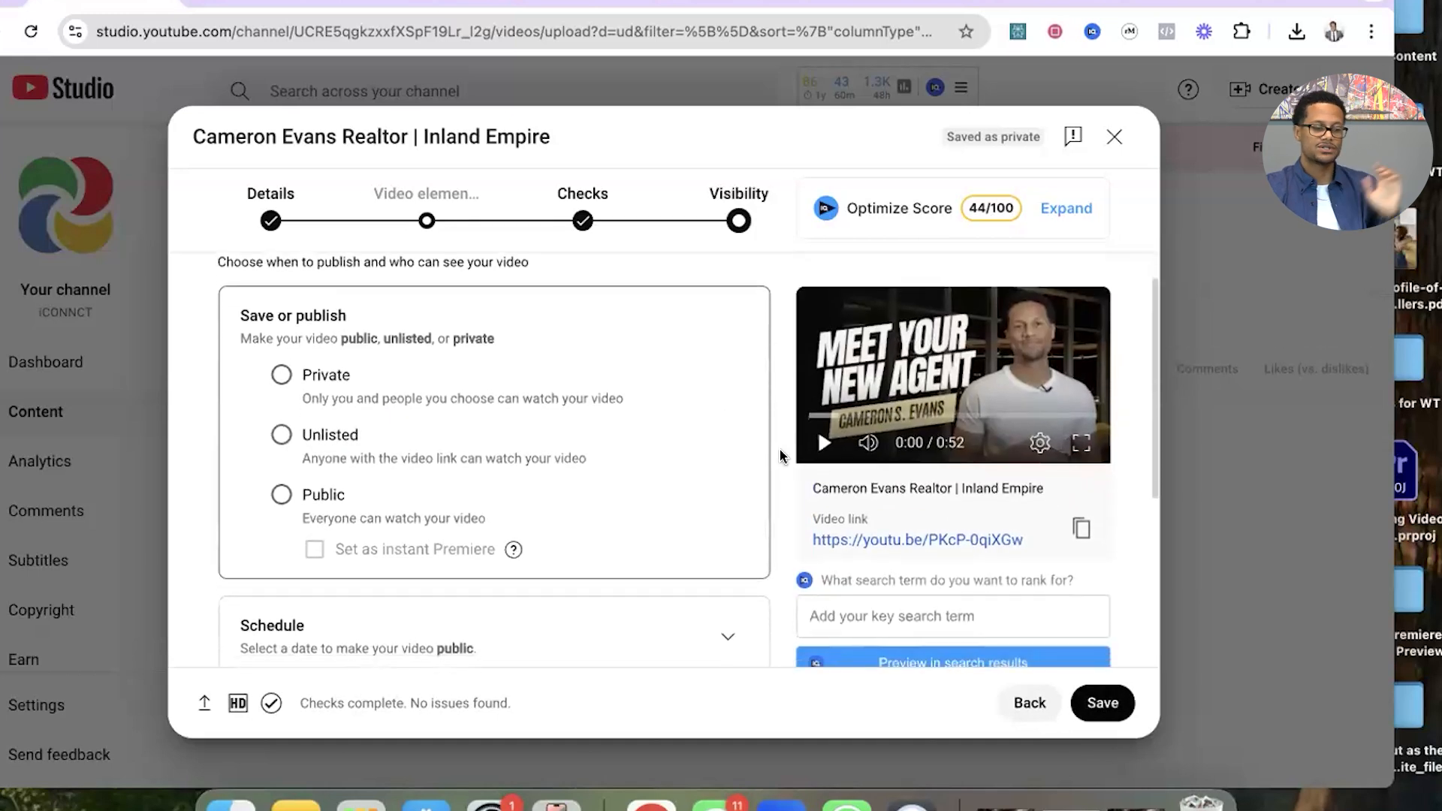
scroll(780, 450, up, 1)
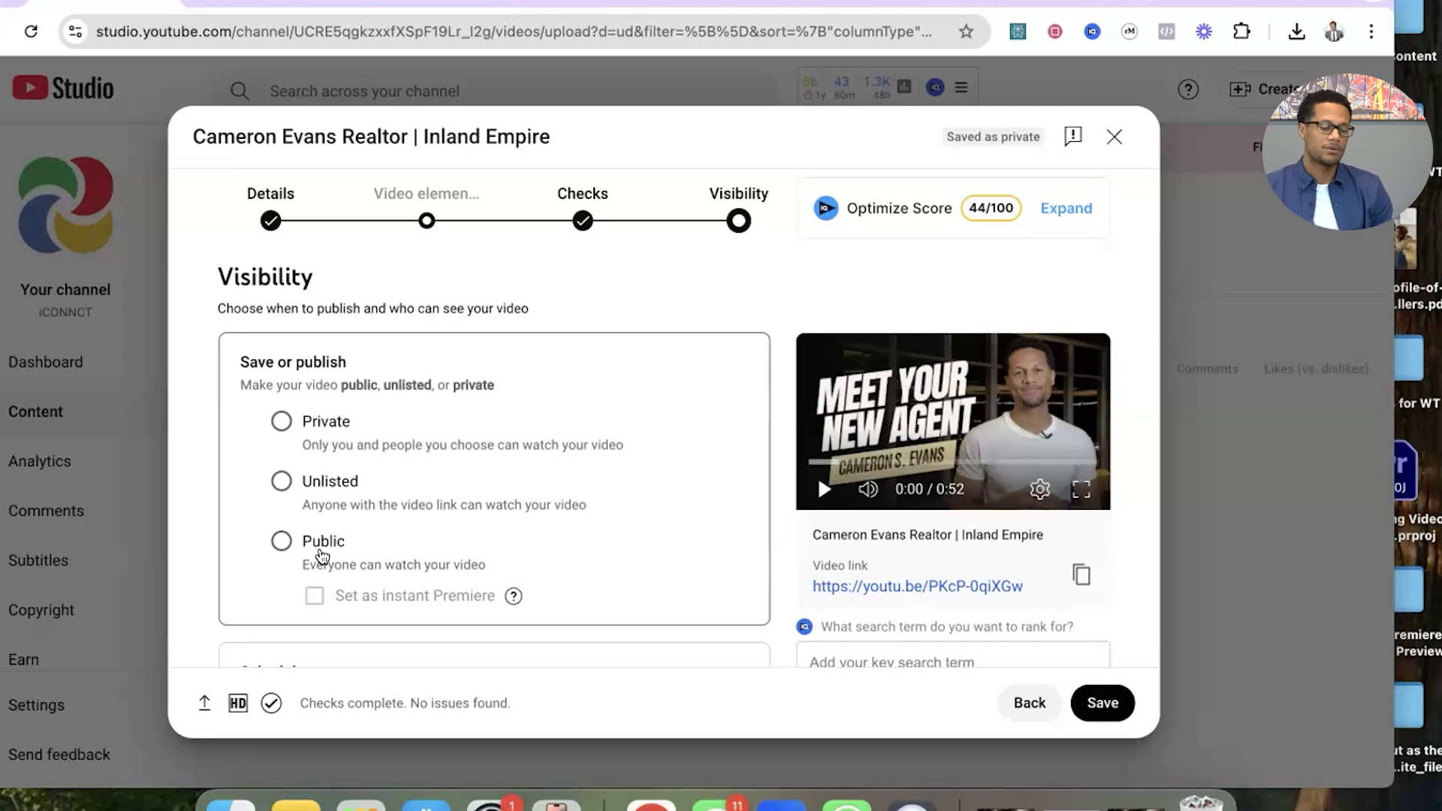
click(280, 488)
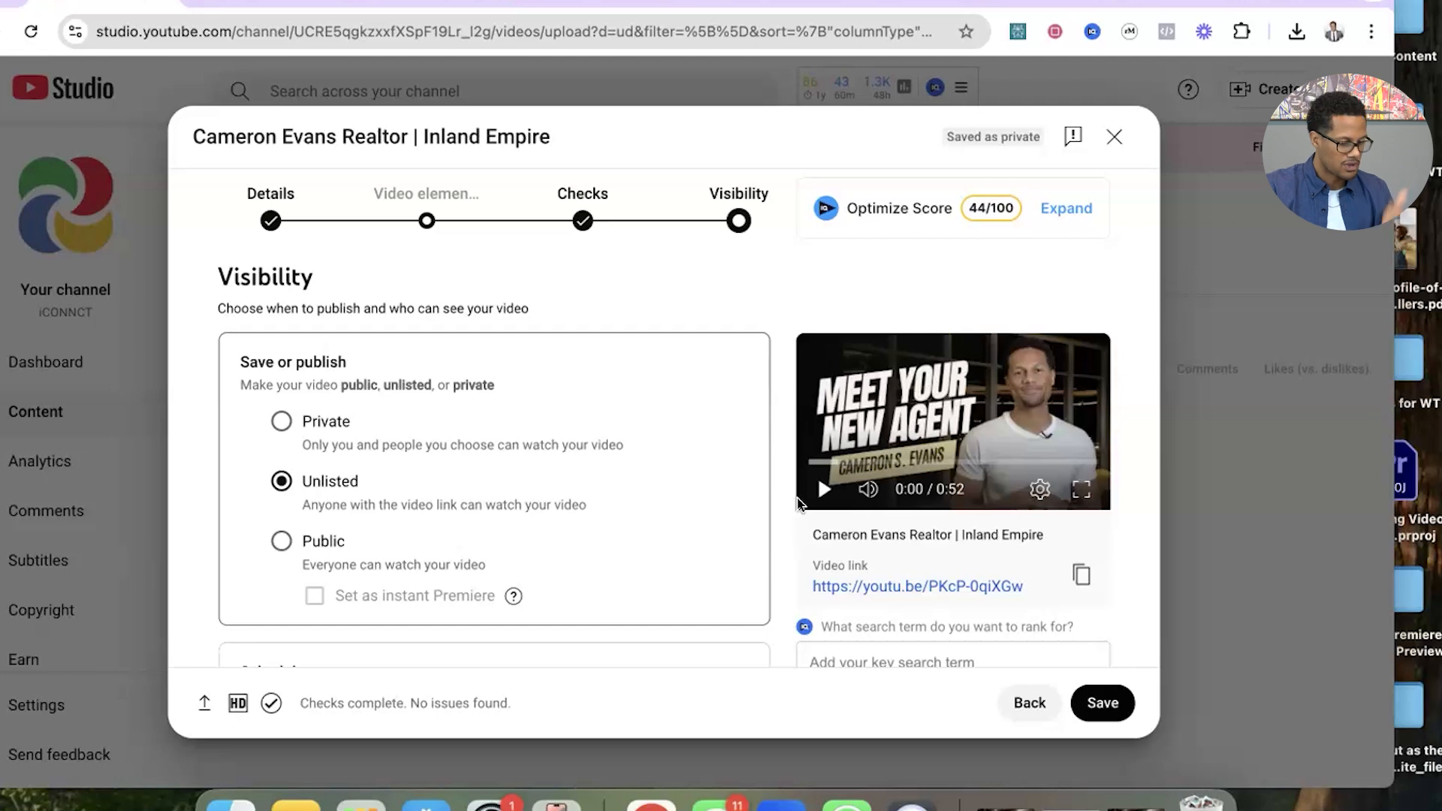
scroll(772, 525, down, 5)
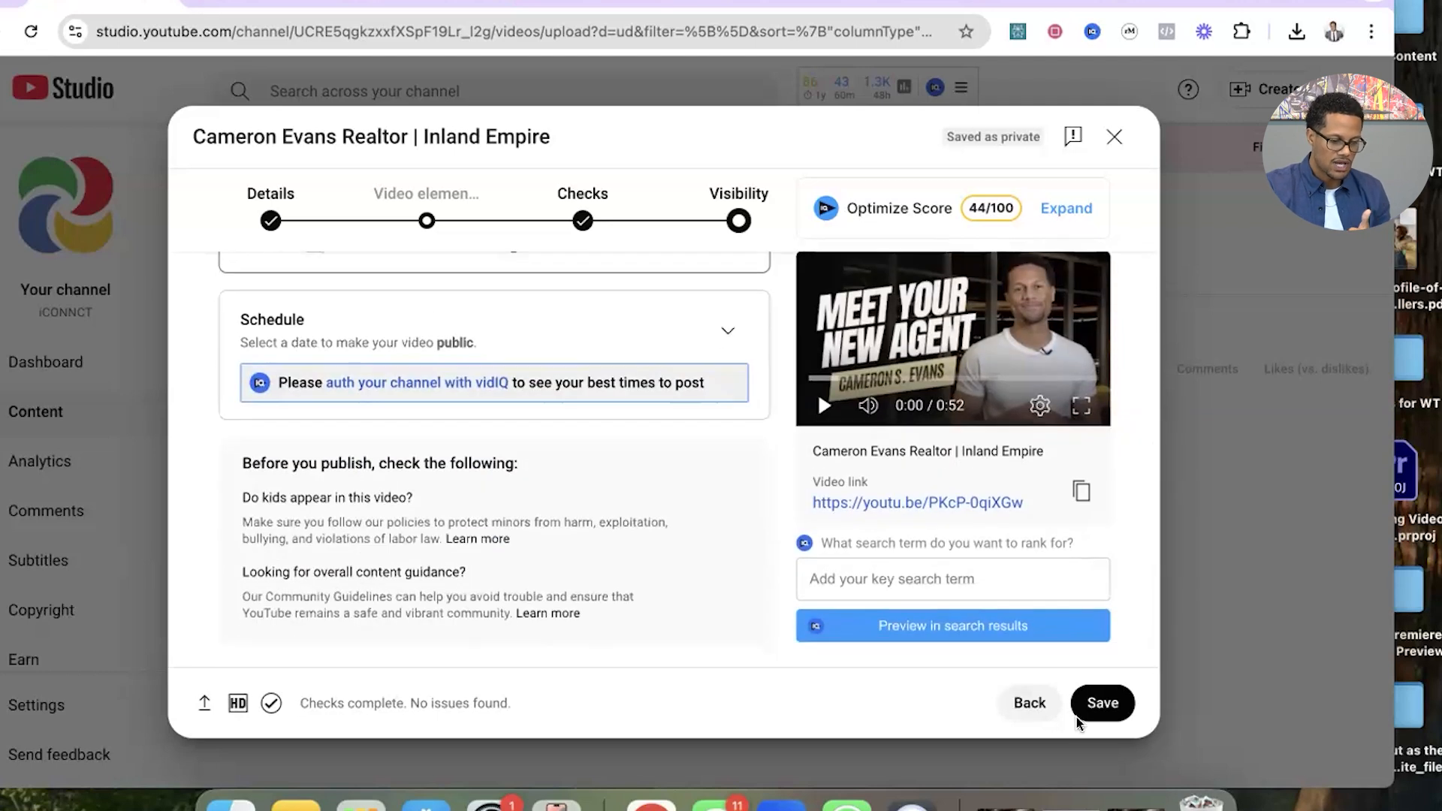
click(1103, 704)
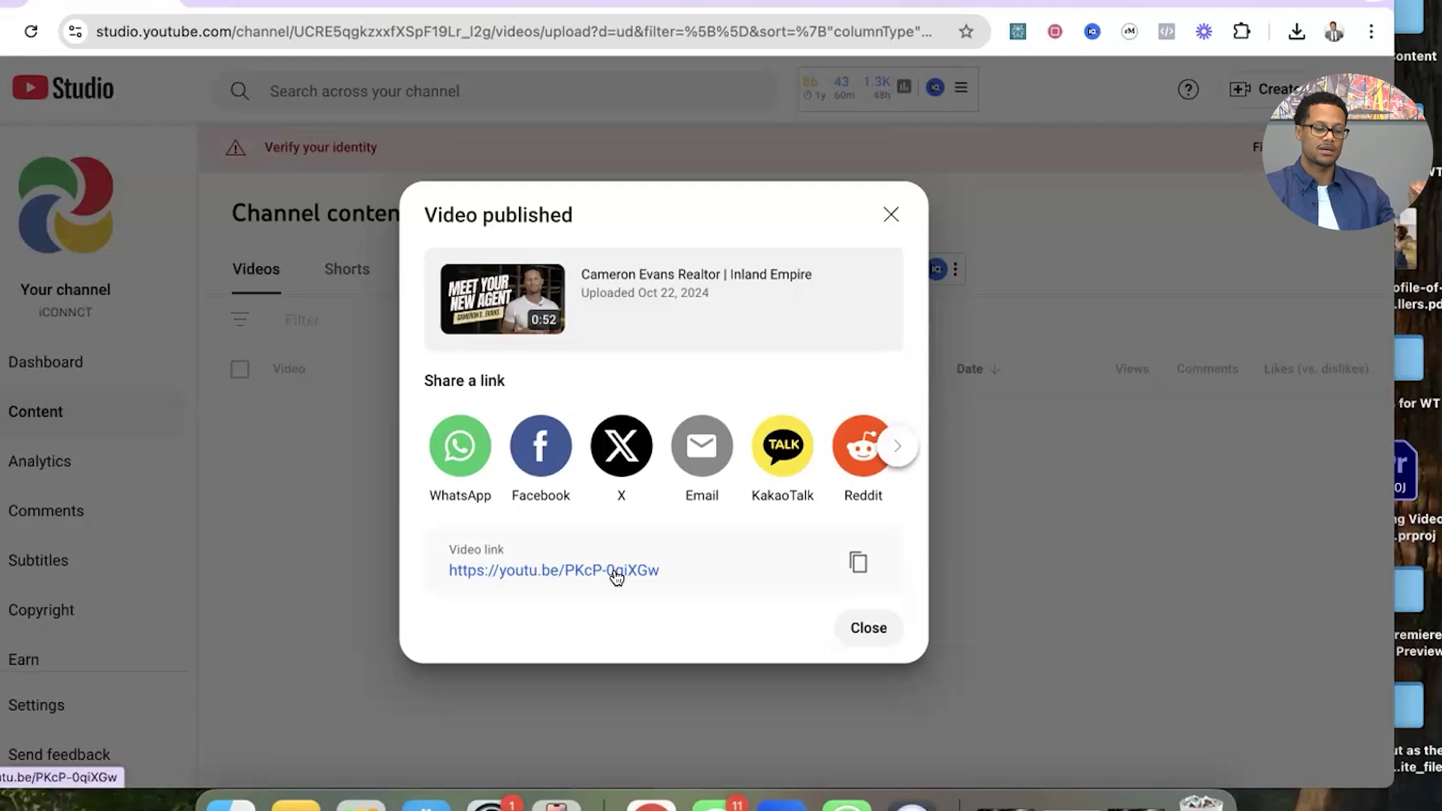
Copy the published video's link, switch to the Notes app and create a new note.
click(857, 562)
click(296, 802)
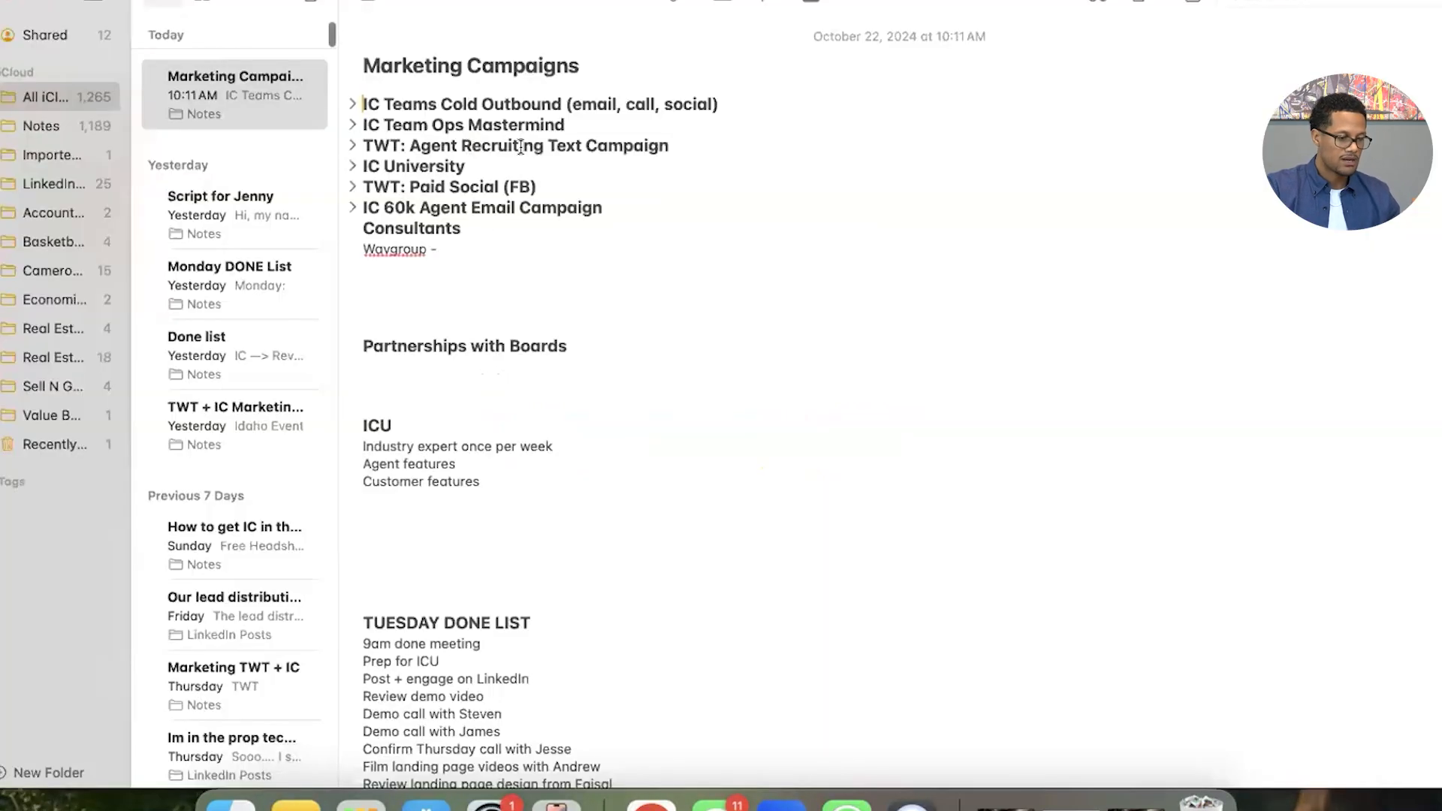
click(368, 3)
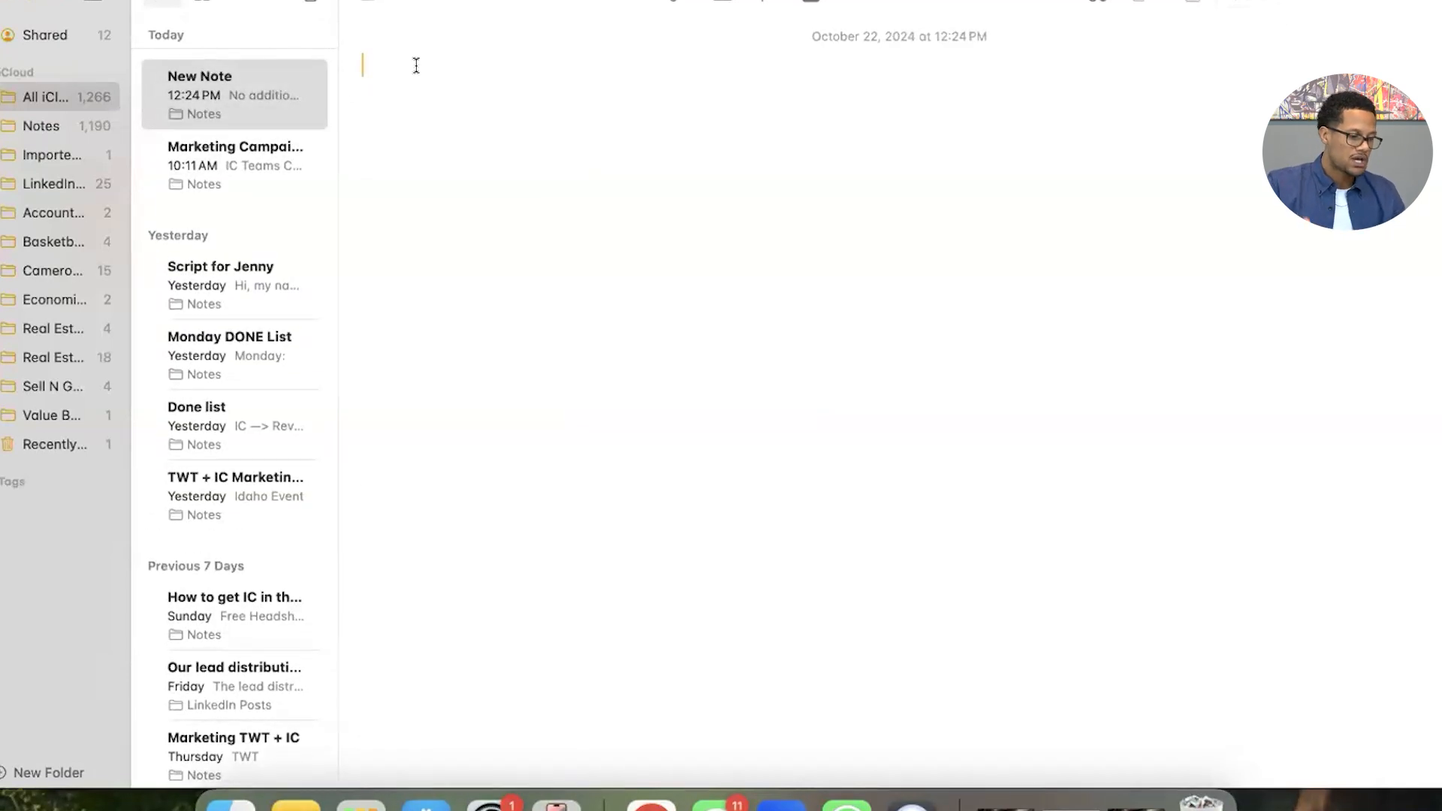
Title the new note "Youtube Link" and paste the copied video link below the title, leaving a blank line between.
text(Notess)
key(BackSpace)
key(BackSpace)
key(BackSpace)
key(BackSpace)
key(BackSpace)
key(BackSpace)
text(Youtube)
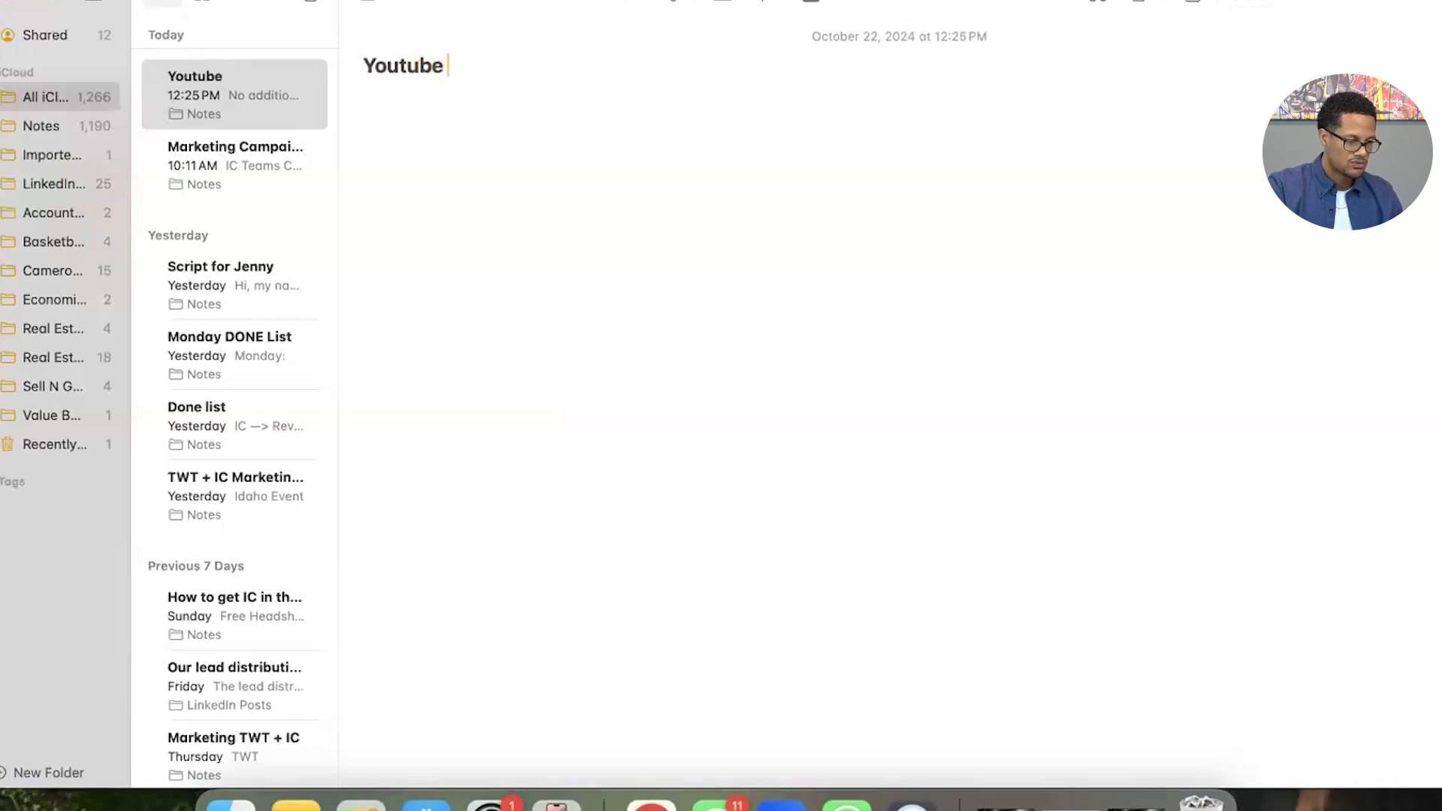
text( Link)
key(Return)
key(Return)
key(super+v)
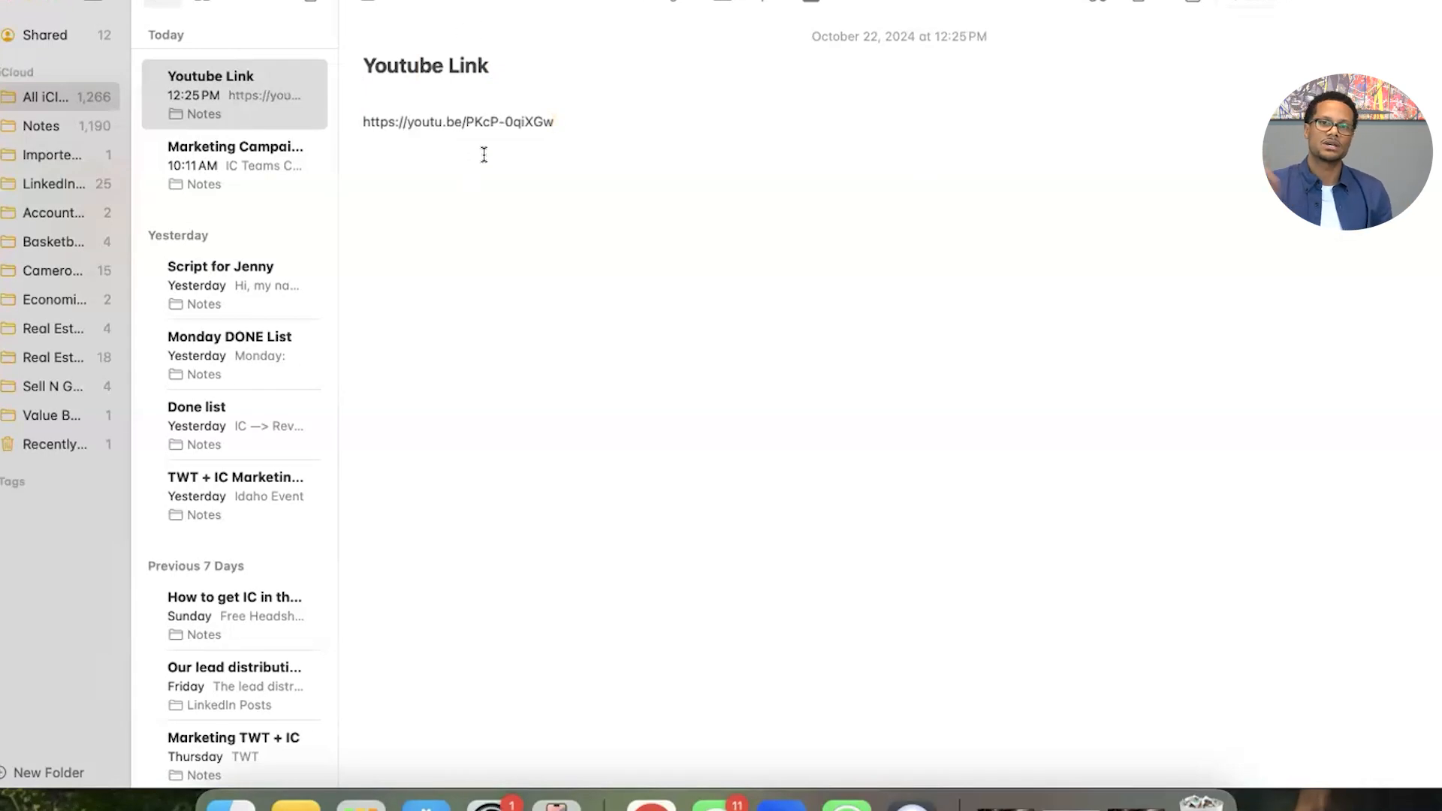
click(236, 26)
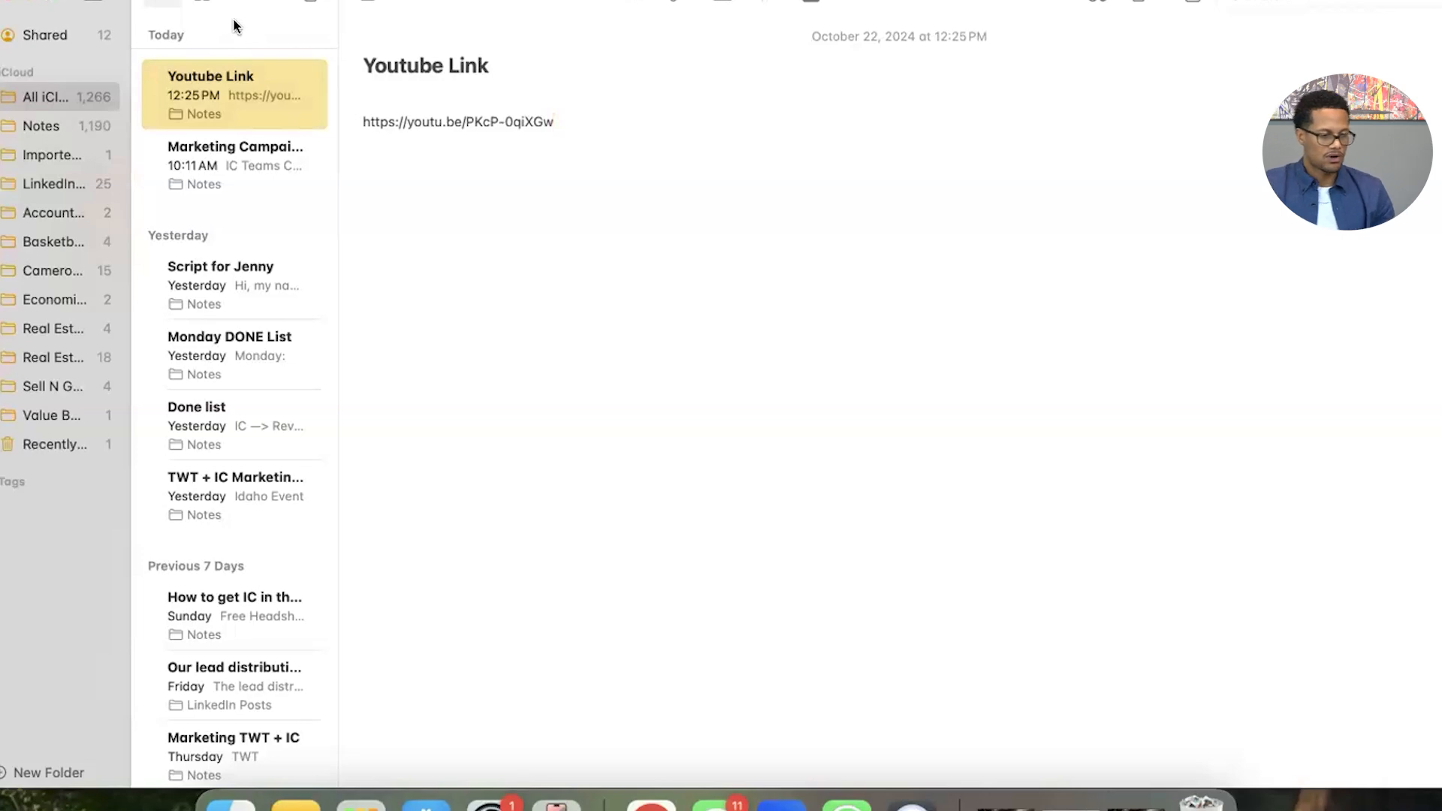